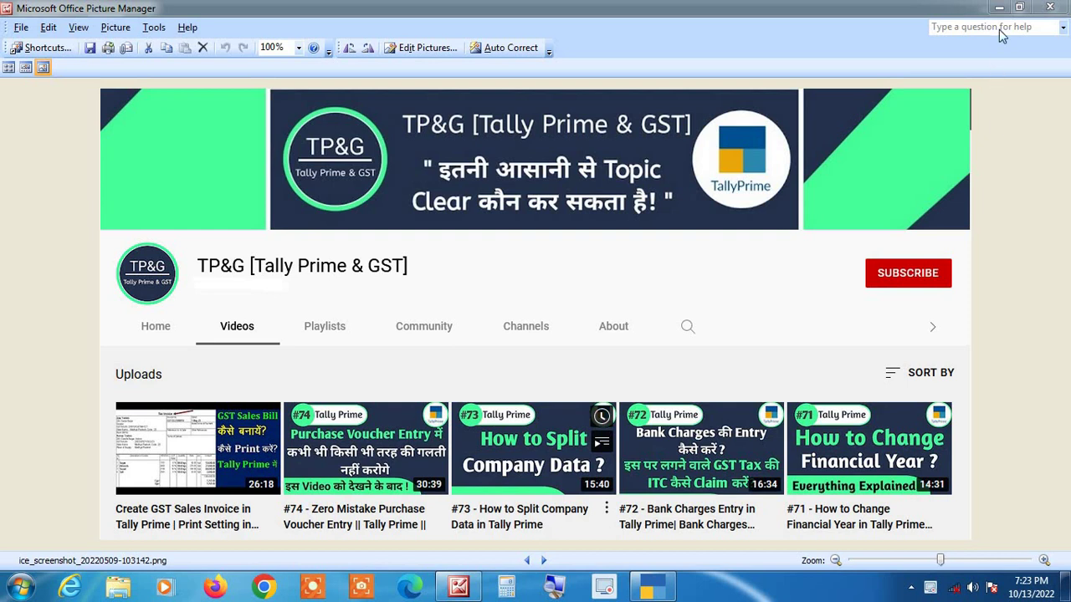
Minimize the picture viewer to bring up TallyPrime and open Display More Reports from the Gateway of Tally
{"action": "left_click", "coordinate": [998, 7]}
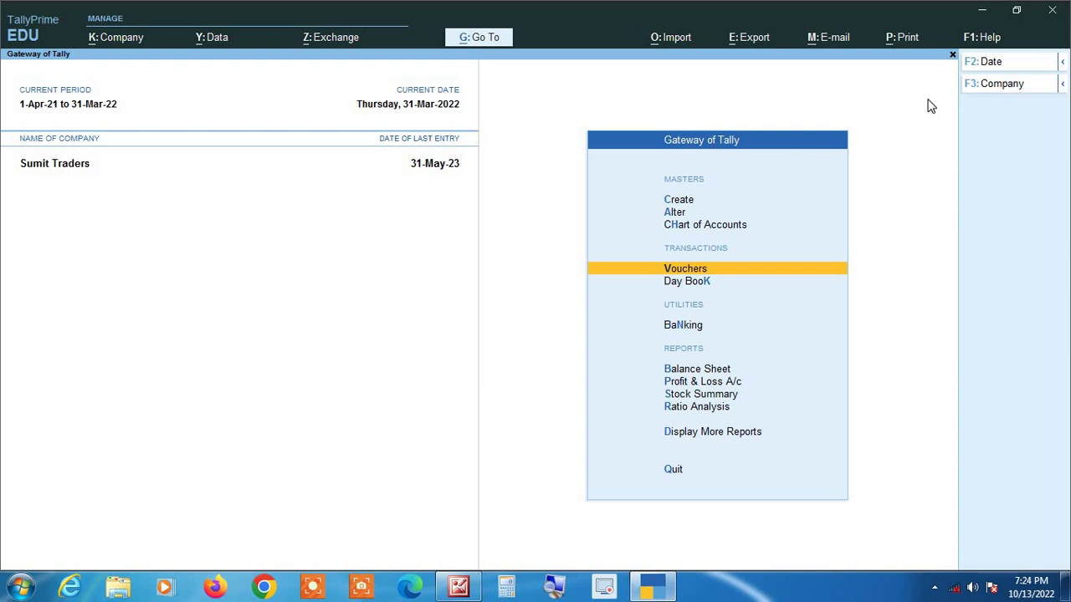
{"action": "key", "text": "Down"}
{"action": "key", "text": "Down"}
{"action": "key", "text": "Down"}
{"action": "key", "text": "Down"}
{"action": "key", "text": "Down"}
{"action": "key", "text": "Down"}
{"action": "key", "text": "Down"}
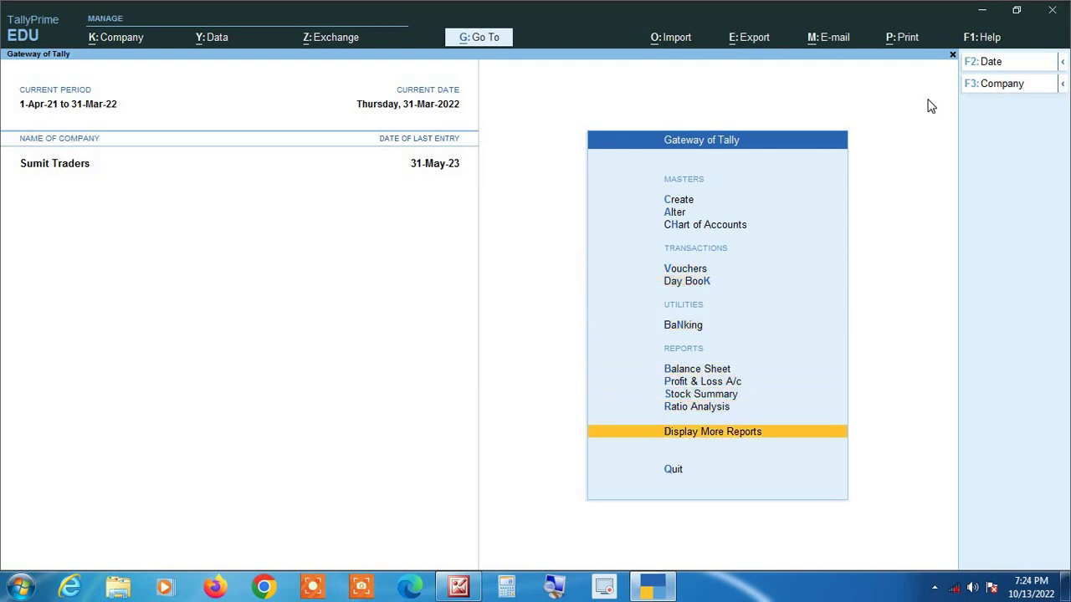
{"action": "key", "text": "Return"}
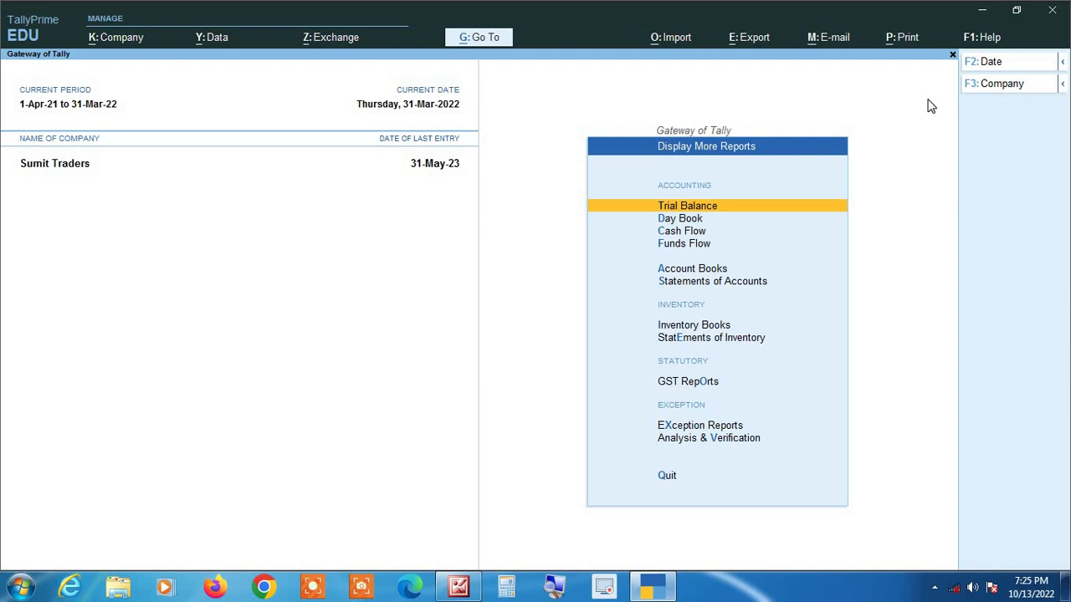
Open the Ledger report under Account Books
{"action": "key", "text": "Down"}
{"action": "key", "text": "Down"}
{"action": "key", "text": "Down"}
{"action": "key", "text": "Down"}
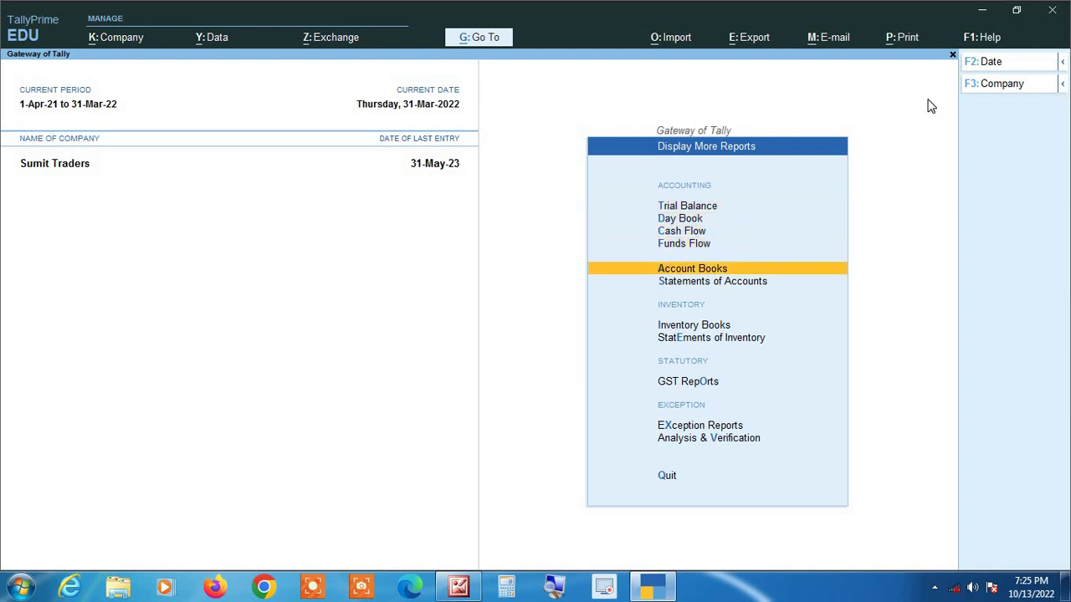
{"action": "key", "text": "Return"}
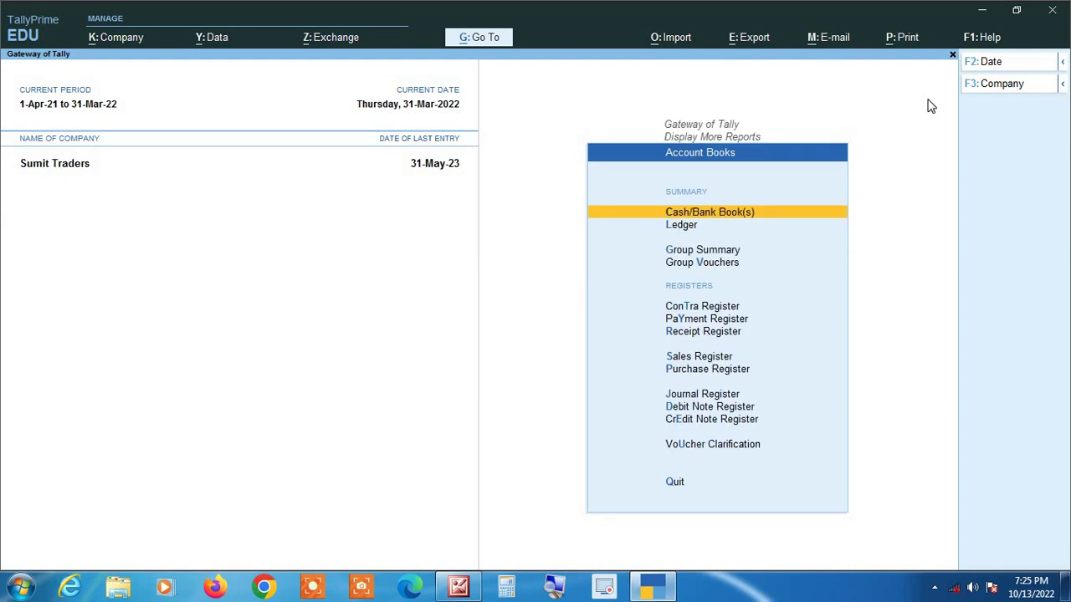
{"action": "key", "text": "Down"}
{"action": "key", "text": "Return"}
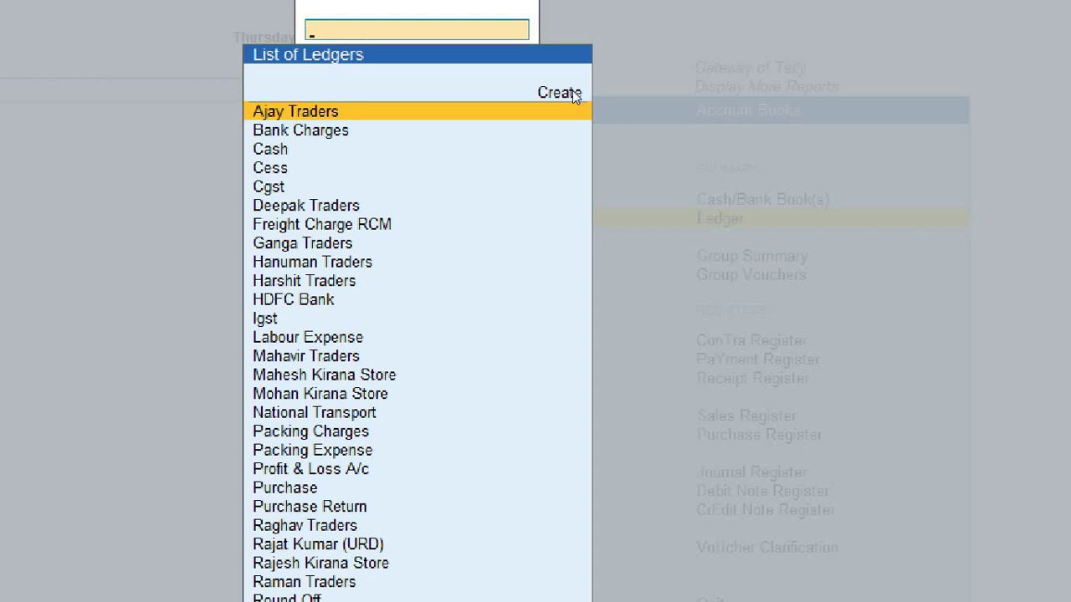
Look through the list of ledgers and open the State Bank of India C/A ledger
{"action": "key", "text": "Down"}
{"action": "key", "text": "Down"}
{"action": "key", "text": "Down"}
{"action": "key", "text": "Down"}
{"action": "key", "text": "Down"}
{"action": "key", "text": "Down"}
{"action": "key", "text": "Down"}
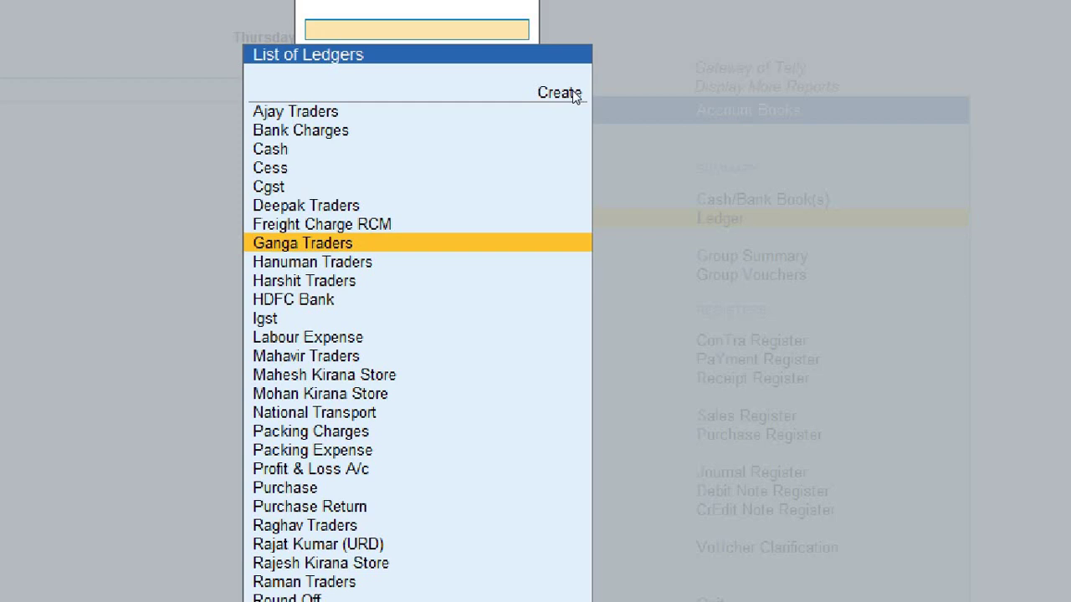
{"action": "key", "text": "Down"}
{"action": "key", "text": "Down"}
{"action": "key", "text": "Down"}
{"action": "key", "text": "Down"}
{"action": "key", "text": "Down"}
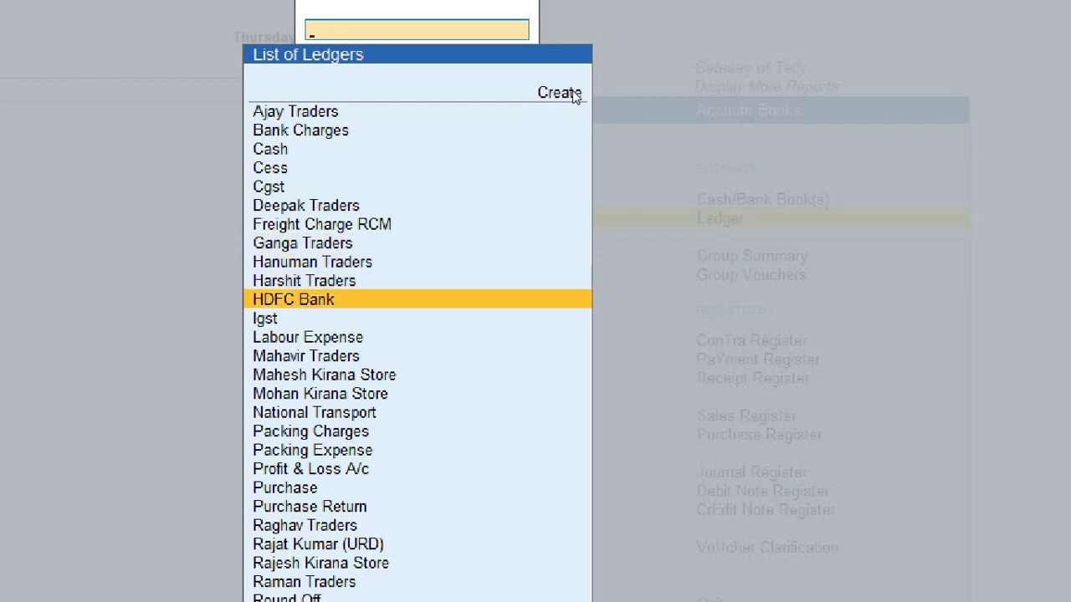
{"action": "key", "text": "Down"}
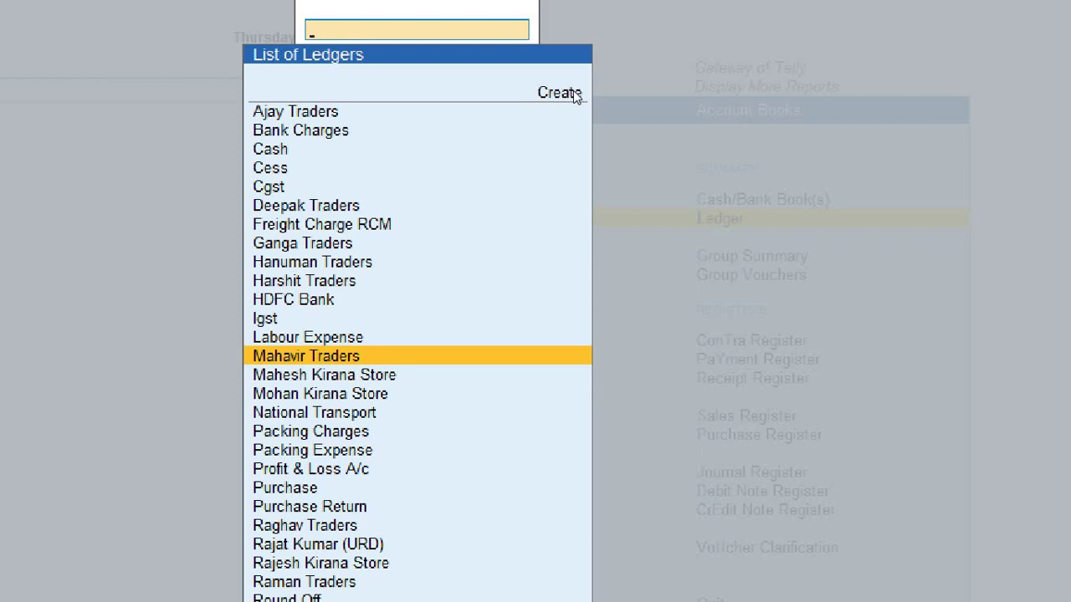
{"action": "type", "text": "St"}
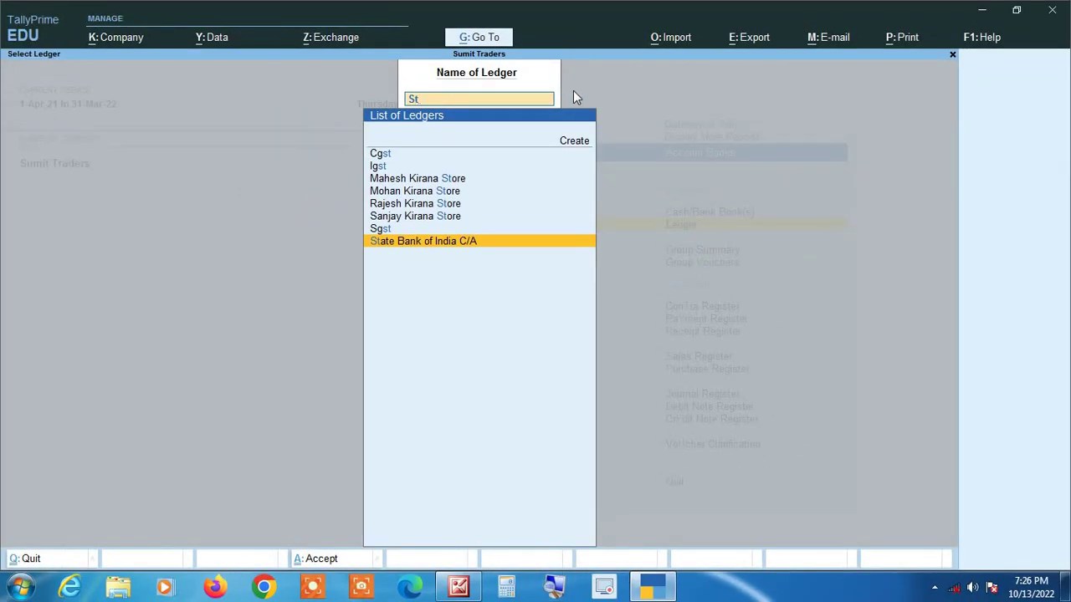
{"action": "key", "text": "Return"}
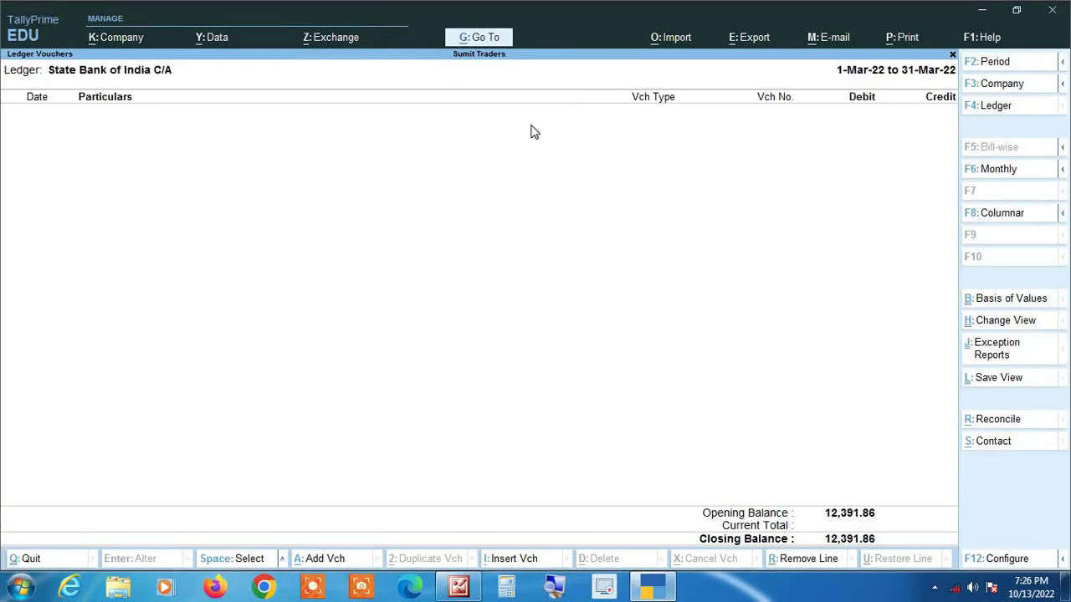
Change the ledger report's period to run from 1-4-2021 to 31-3-2022
{"action": "key", "text": "ctrl"}
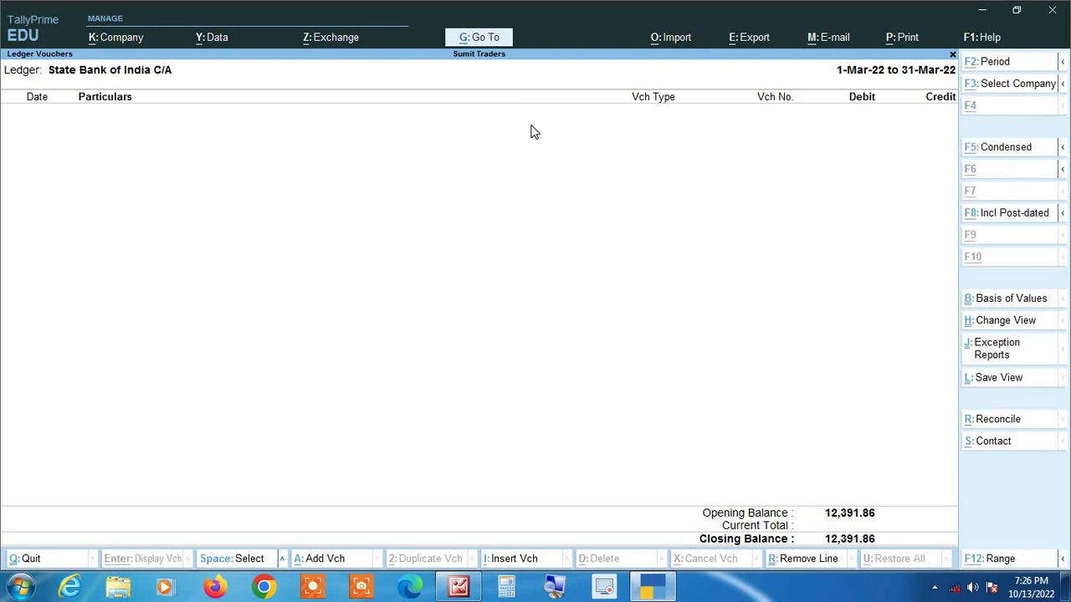
{"action": "key", "text": "alt+F2"}
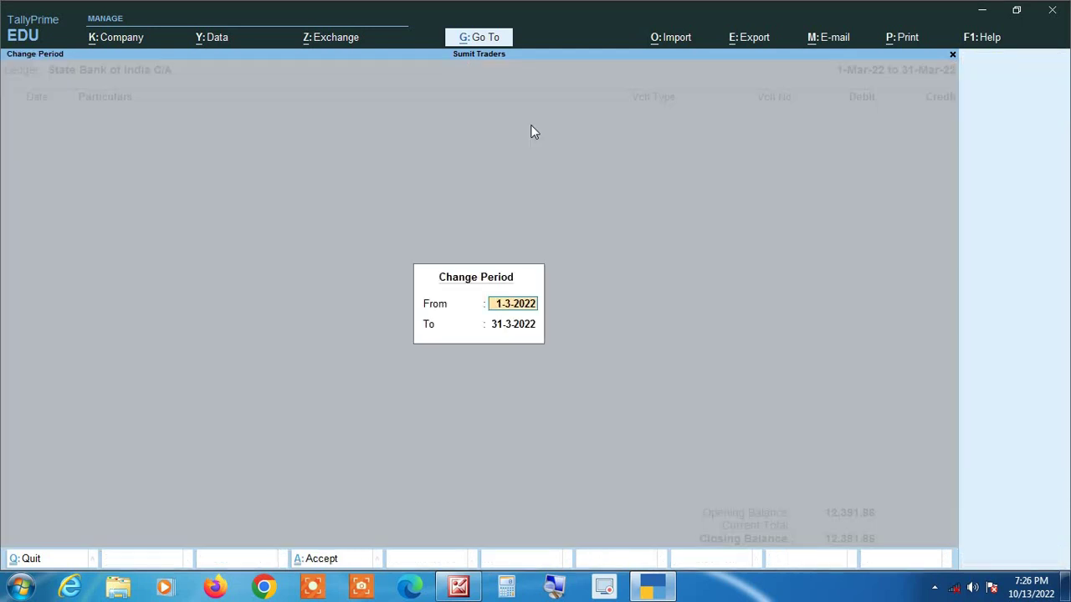
{"action": "type", "text": "1 4 2021"}
{"action": "key", "text": "Return"}
{"action": "type", "text": "31 3"}
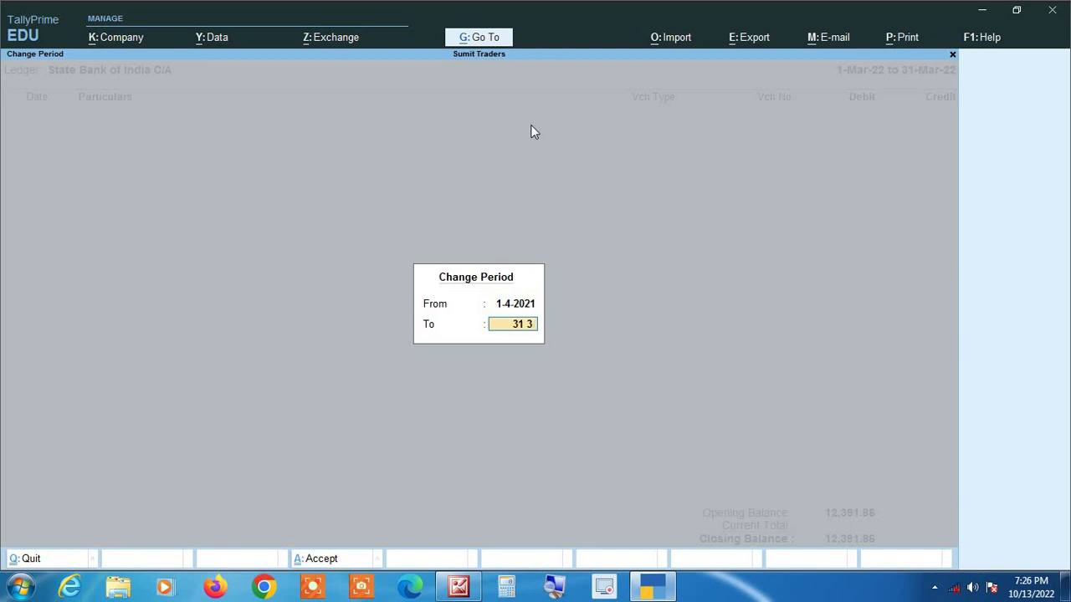
{"action": "type", "text": " 2020"}
{"action": "key", "text": "Return"}
{"action": "key", "text": "Return"}
{"action": "type", "text": "31 3 2022"}
{"action": "key", "text": "Return"}
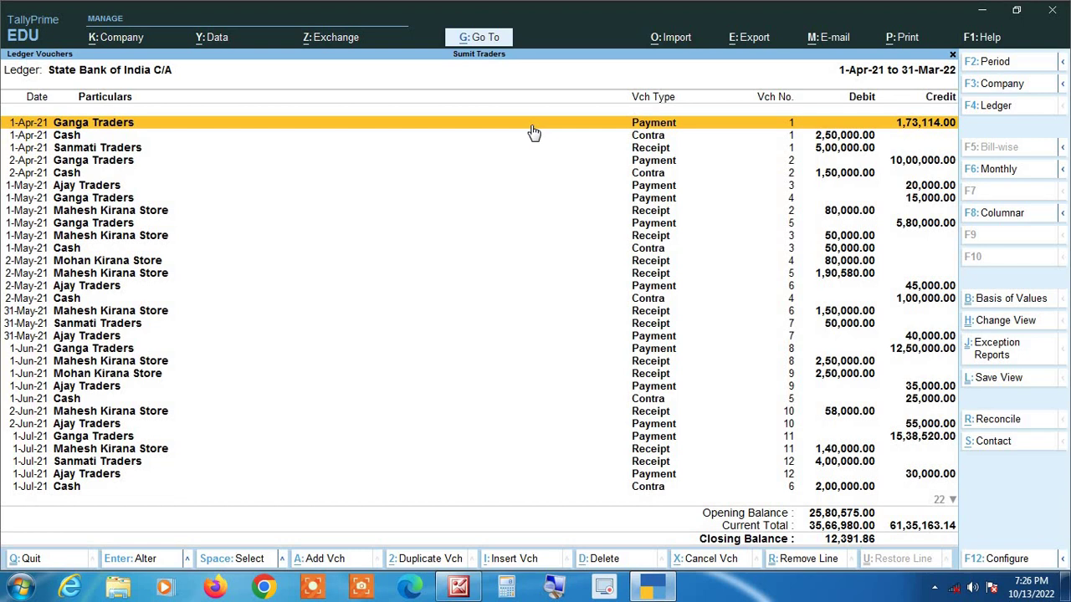
{"action": "key", "text": "alt+F2"}
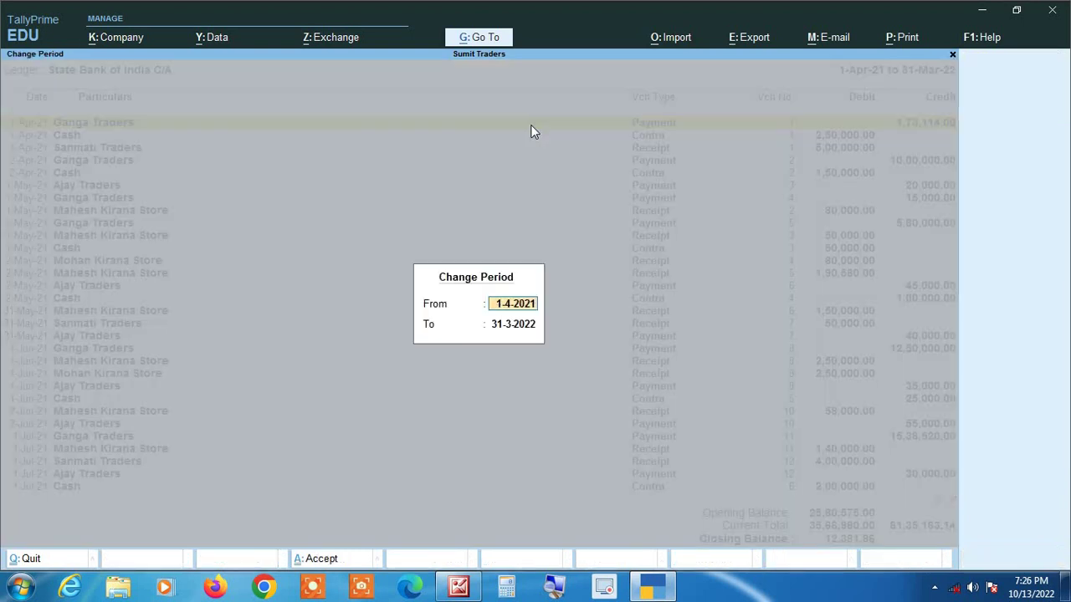
{"action": "key", "text": "BackSpace"}
{"action": "key", "text": "Escape"}
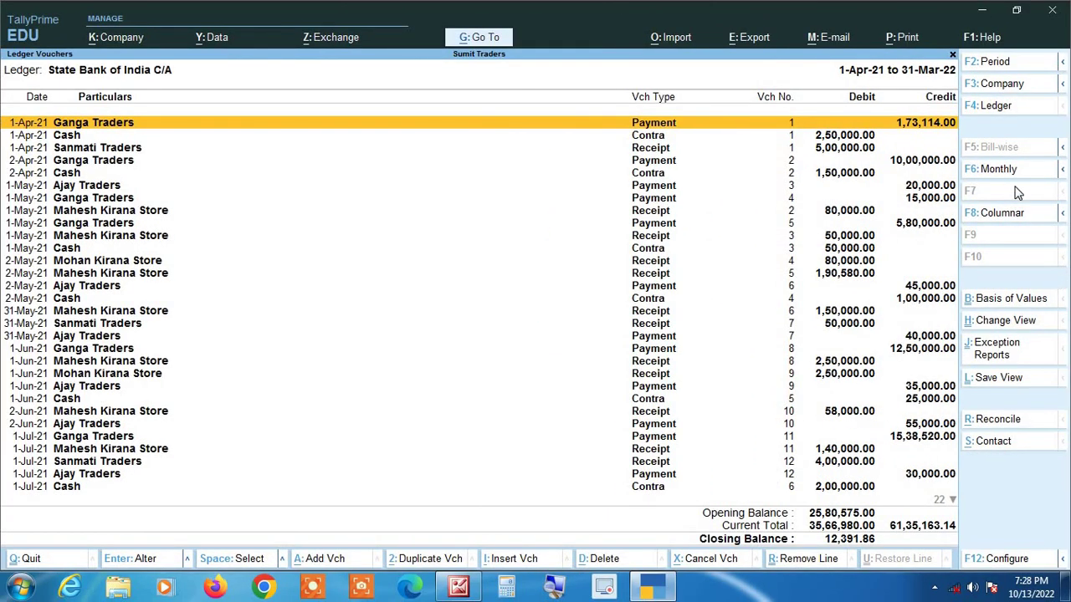
Switch the bank ledger to its monthly summary and examine the debit, credit and closing balances from April to August
{"action": "left_click", "coordinate": [1011, 170]}
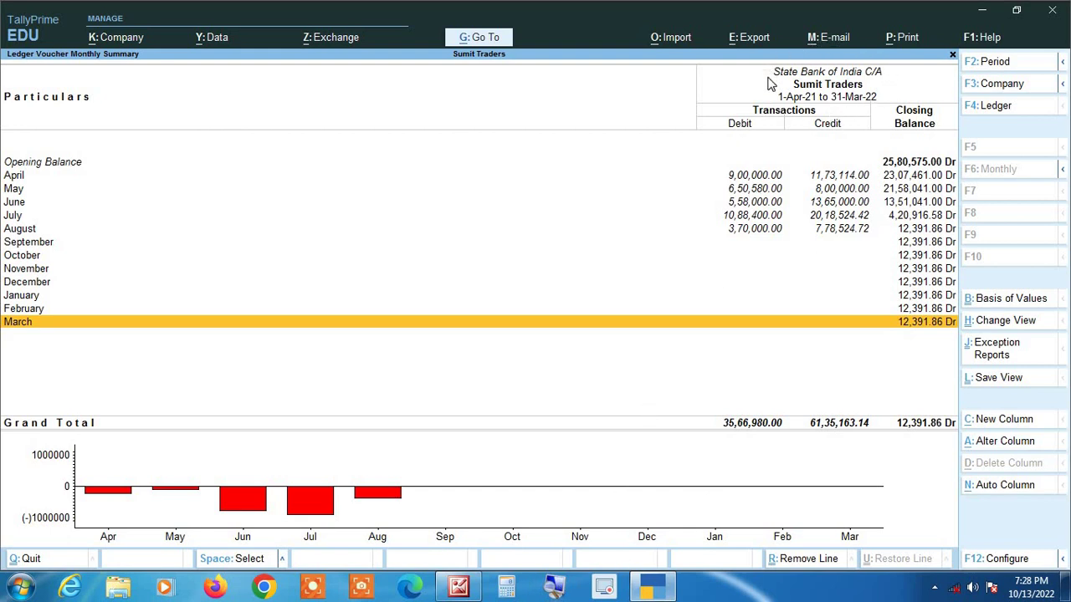
{"action": "key", "text": "Up"}
{"action": "key", "text": "Up"}
{"action": "key", "text": "Up"}
{"action": "key", "text": "Up"}
{"action": "key", "text": "Up"}
{"action": "key", "text": "Up"}
{"action": "key", "text": "Up"}
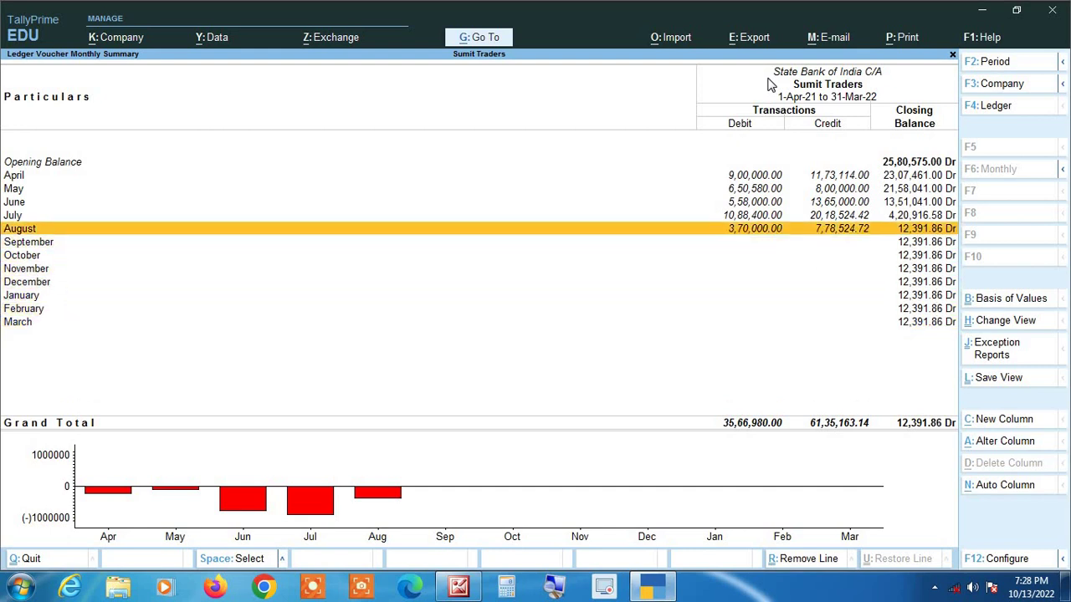
{"action": "key", "text": "Up"}
{"action": "key", "text": "Up"}
{"action": "key", "text": "Up"}
{"action": "key", "text": "Up"}
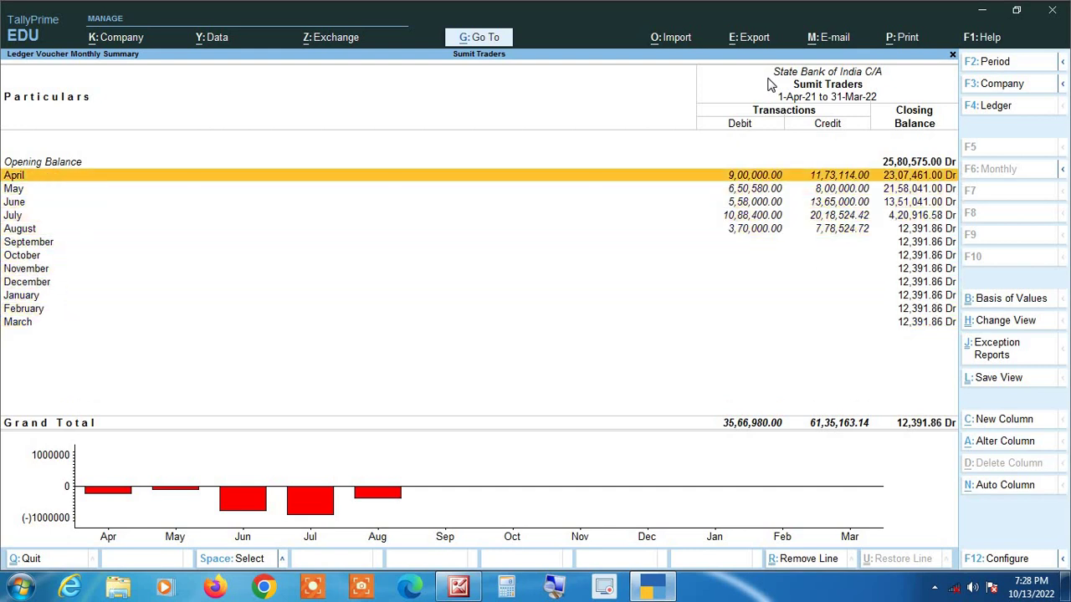
{"action": "key", "text": "Down"}
{"action": "key", "text": "Down"}
{"action": "key", "text": "Down"}
{"action": "key", "text": "Down"}
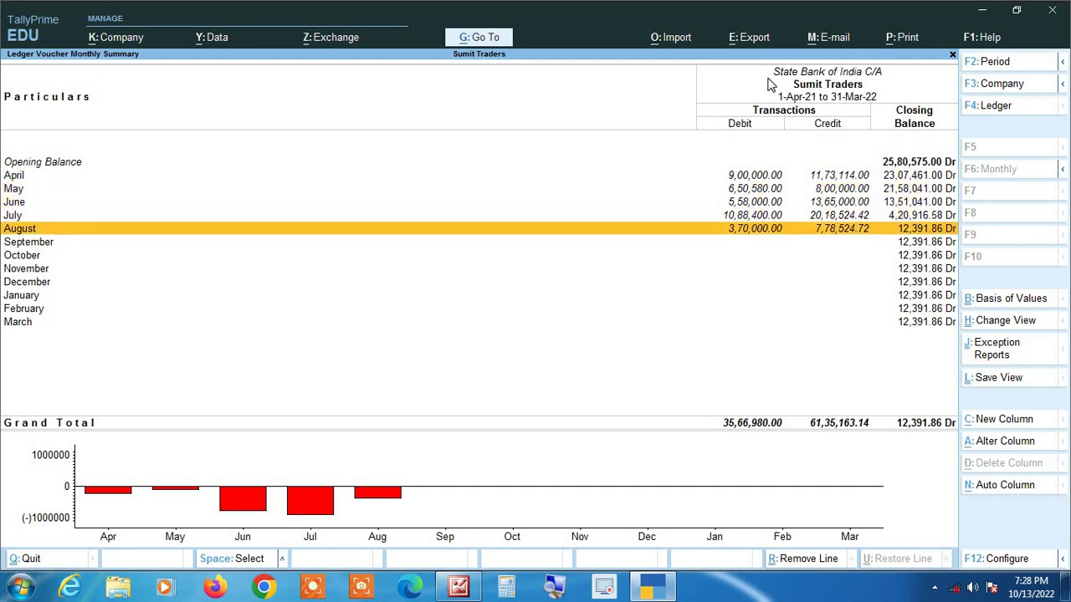
{"action": "key", "text": "Up"}
{"action": "key", "text": "Up"}
{"action": "key", "text": "Up"}
{"action": "key", "text": "Up"}
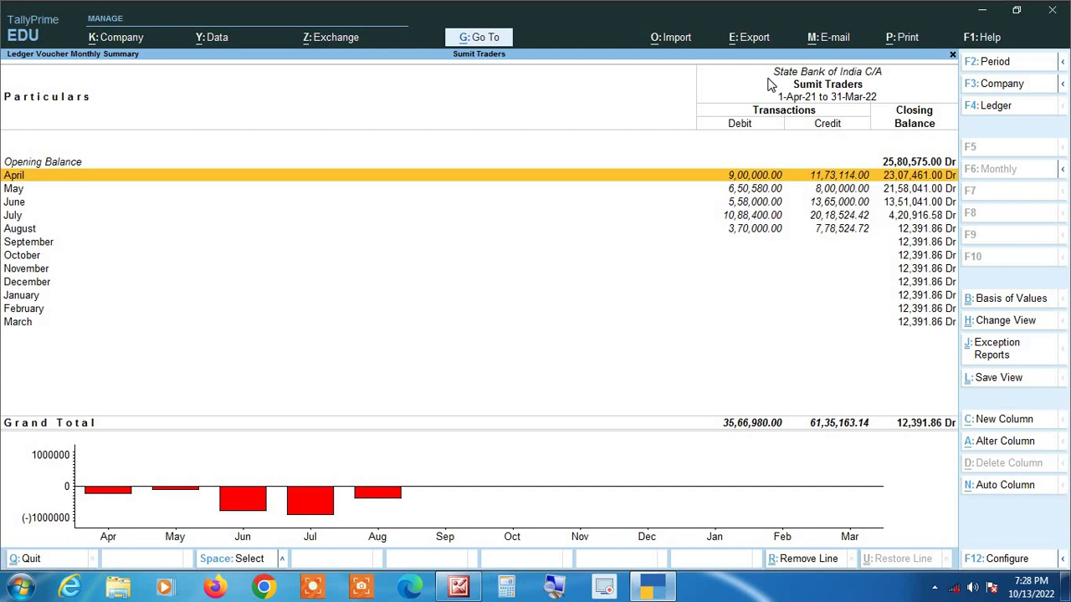
Drill down from the monthly summary into the bank ledger's July vouchers
{"action": "key", "text": "Down"}
{"action": "key", "text": "Down"}
{"action": "key", "text": "Down"}
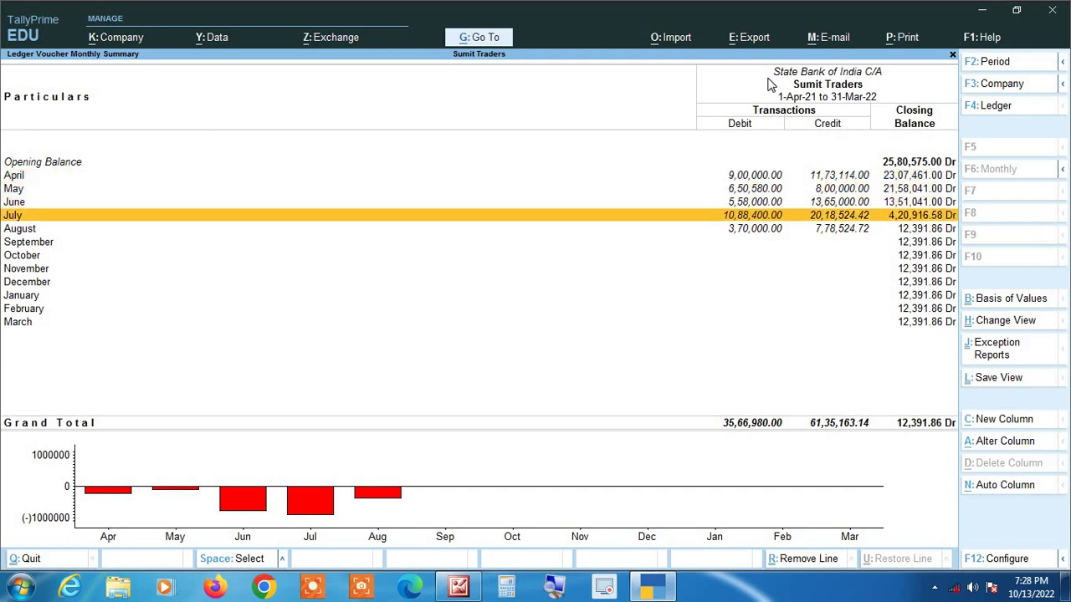
{"action": "key", "text": "Return"}
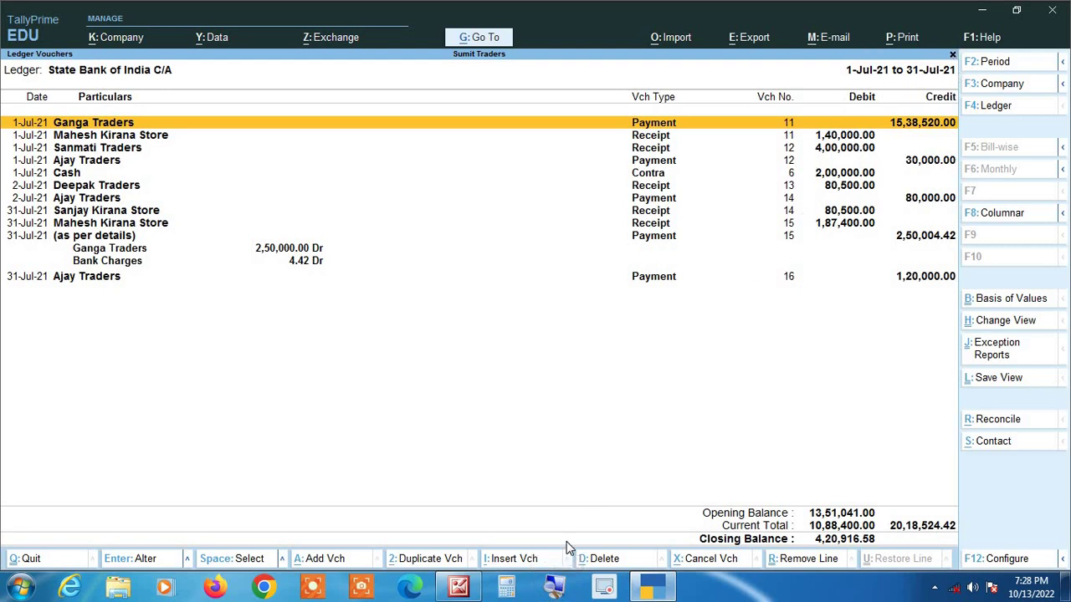
Extend the July voucher list's period to end on 31 August, keeping 1-7-2021 as the start date
{"action": "left_click", "coordinate": [554, 586]}
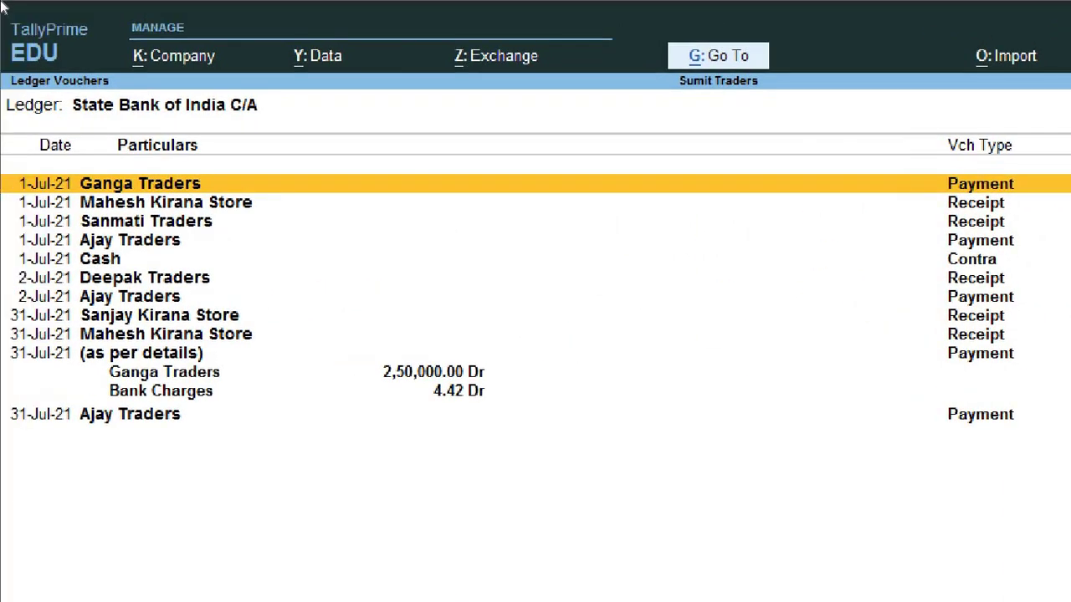
{"action": "key", "text": "super+Escape"}
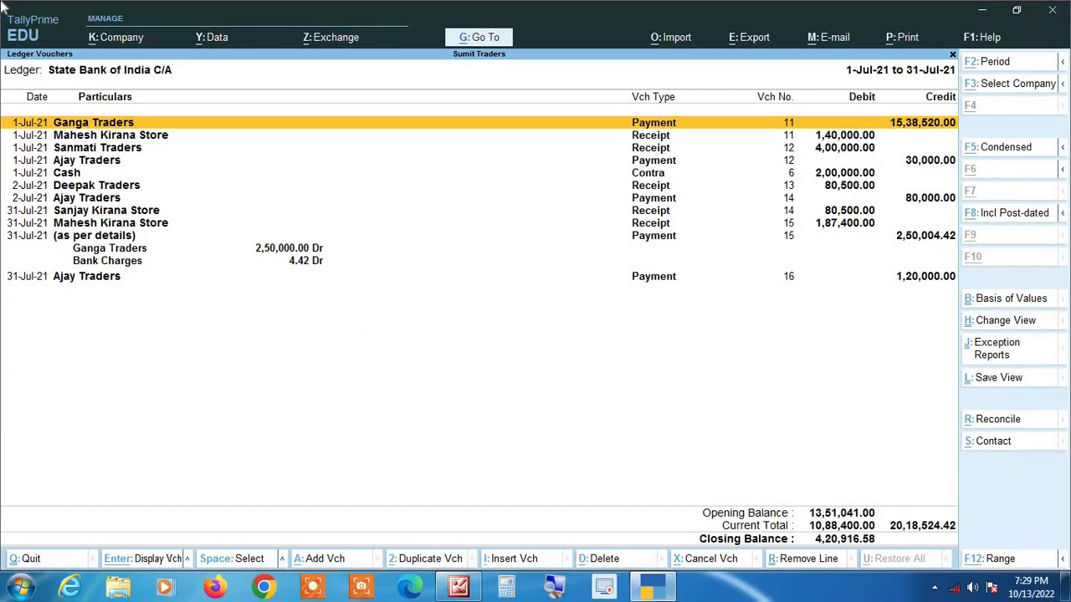
{"action": "key", "text": "alt+F2"}
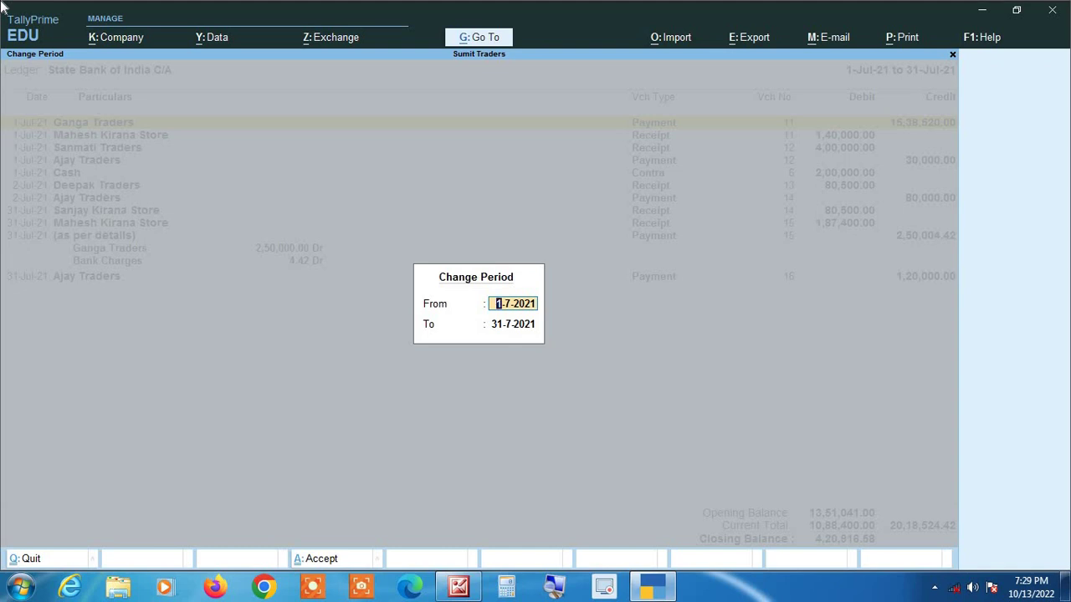
{"action": "key", "text": "Return"}
{"action": "type", "text": "31 8"}
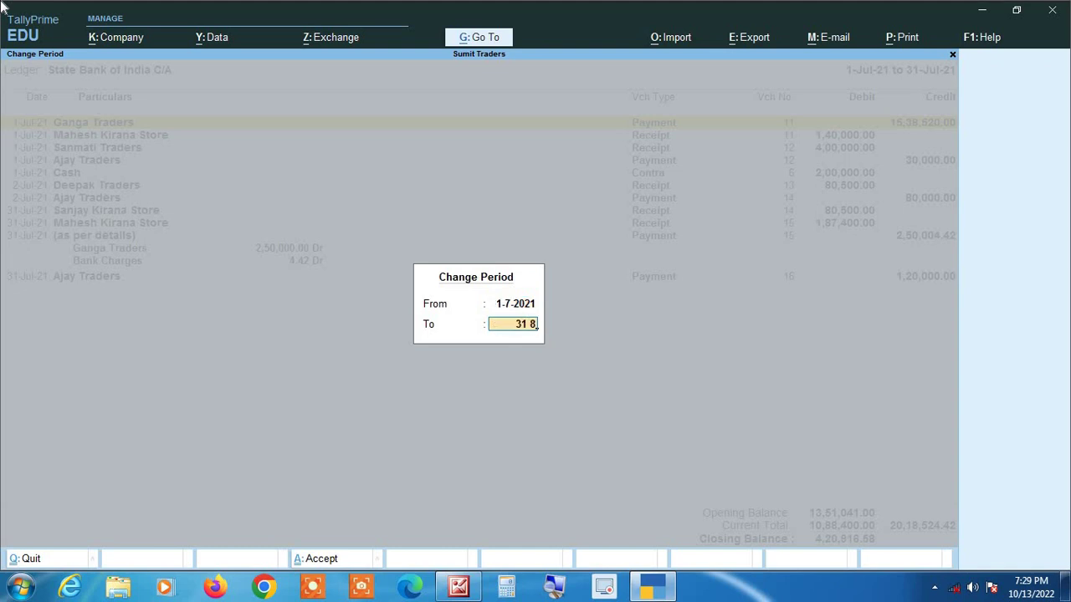
{"action": "key", "text": "Return"}
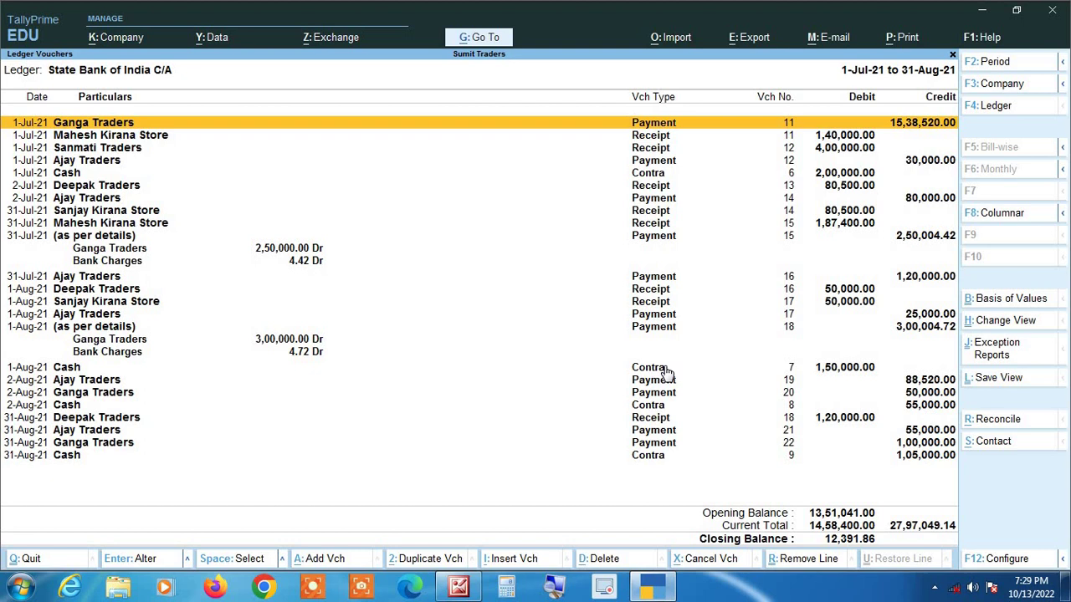
Open the Ganga Traders payment voucher dated 1-Jul-21, review its entries and bank allocation, and accept it
{"action": "key", "text": "Return"}
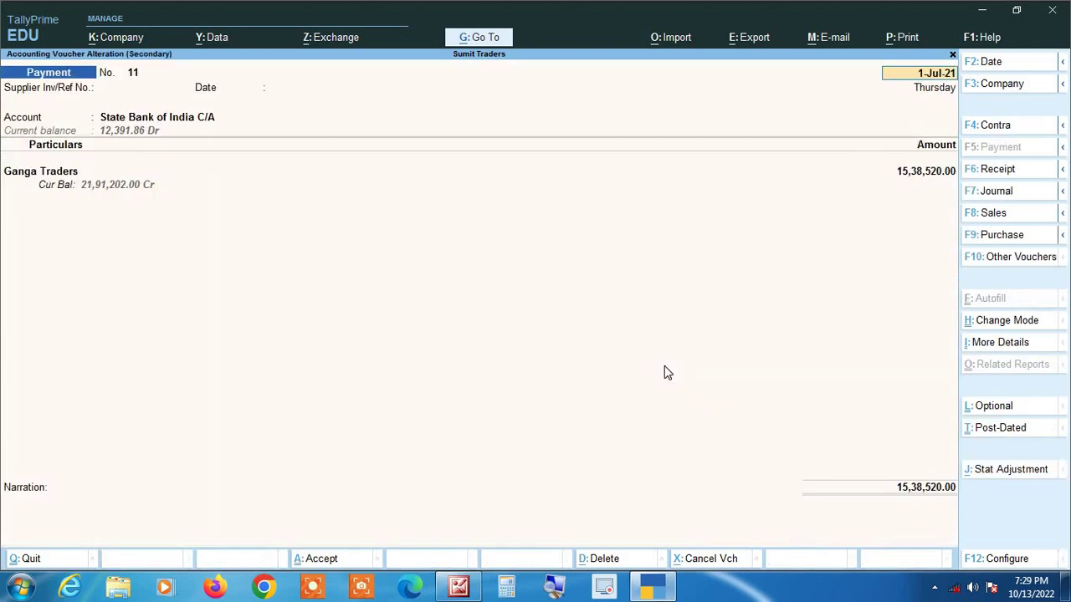
{"action": "key", "text": "Return"}
{"action": "key", "text": "Return"}
{"action": "key", "text": "Return"}
{"action": "key", "text": "Return"}
{"action": "key", "text": "Return"}
{"action": "key", "text": "Return"}
{"action": "key", "text": "Return"}
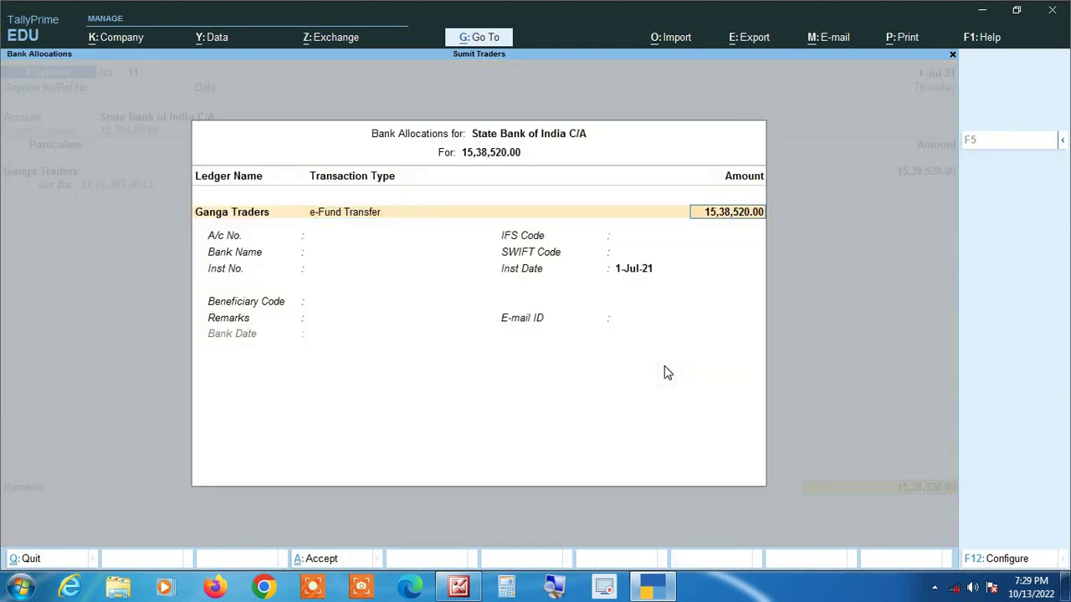
{"action": "key", "text": "Return"}
{"action": "key", "text": "Return"}
{"action": "key", "text": "Return"}
{"action": "key", "text": "Return"}
{"action": "key", "text": "Return"}
{"action": "key", "text": "Return"}
{"action": "key", "text": "Return"}
{"action": "key", "text": "Return"}
{"action": "key", "text": "Return"}
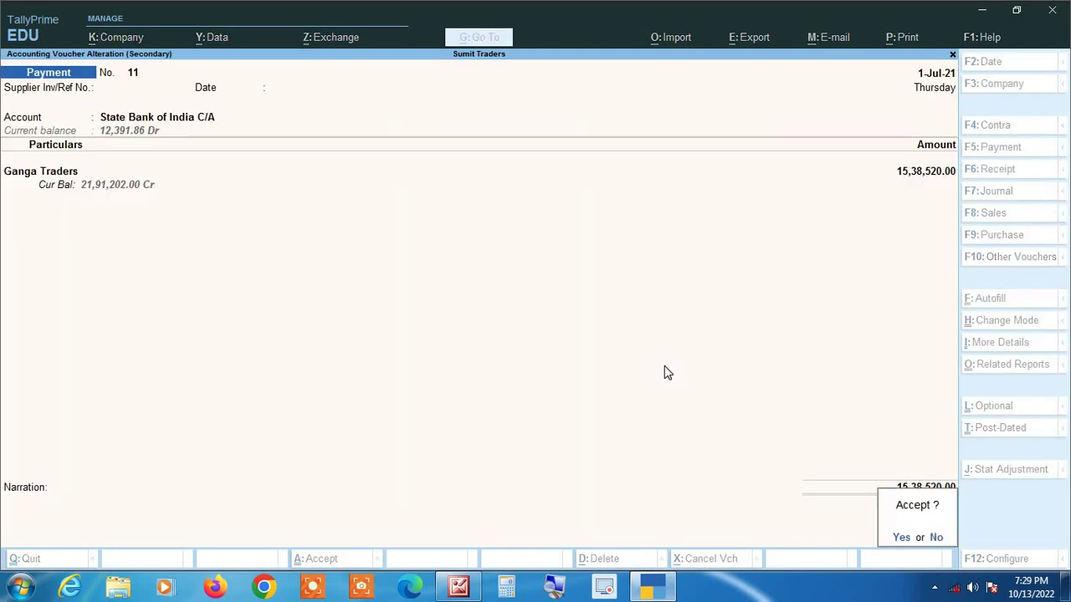
{"action": "key", "text": "Return"}
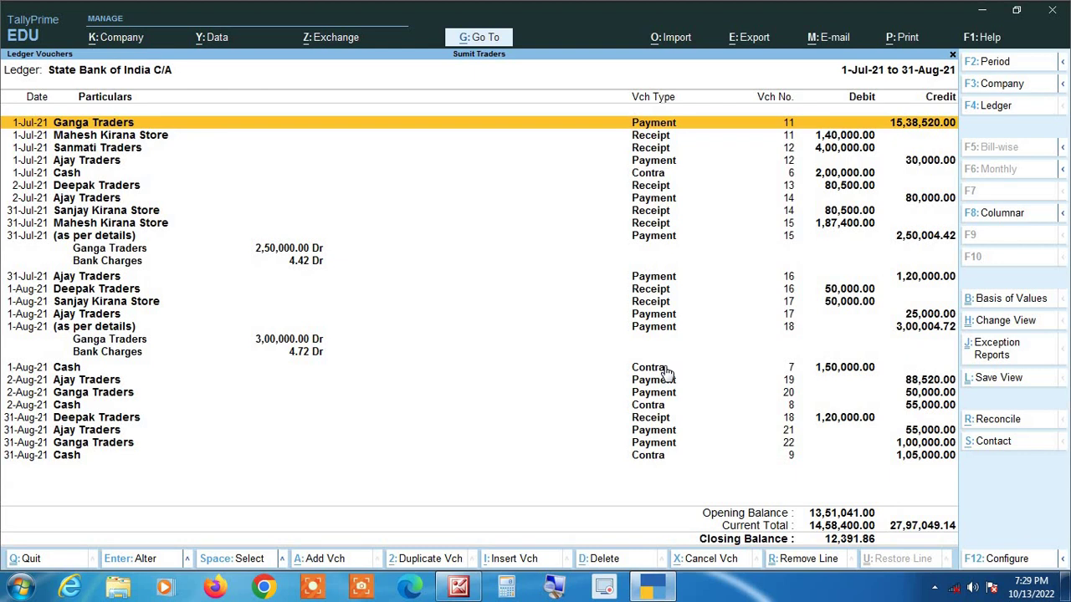
Go back through the monthly summary to the bank ledger's full-year voucher list
{"action": "key", "text": "Escape"}
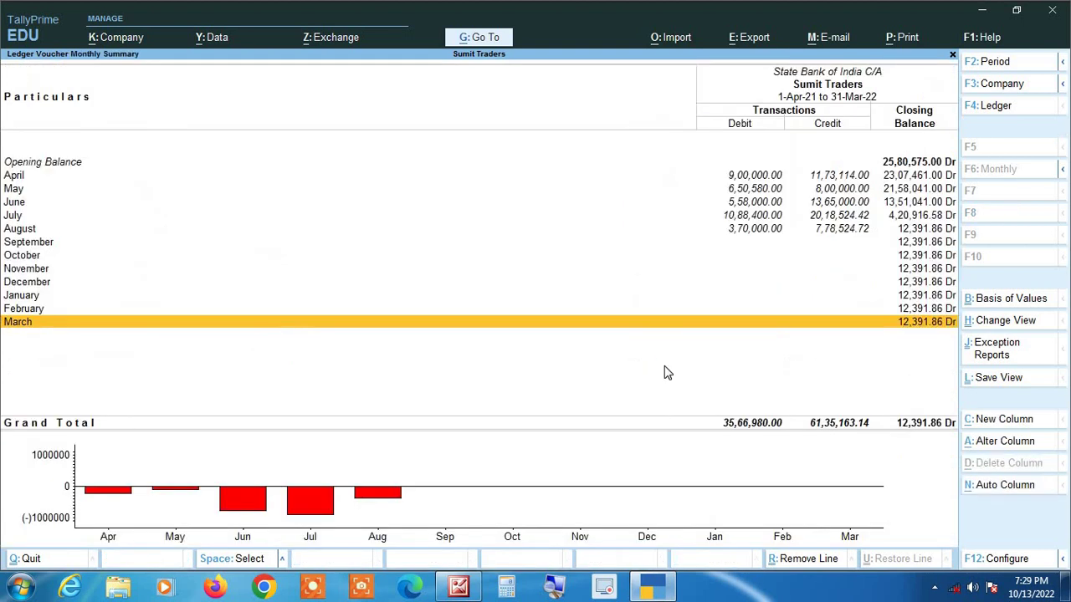
{"action": "key", "text": "Escape"}
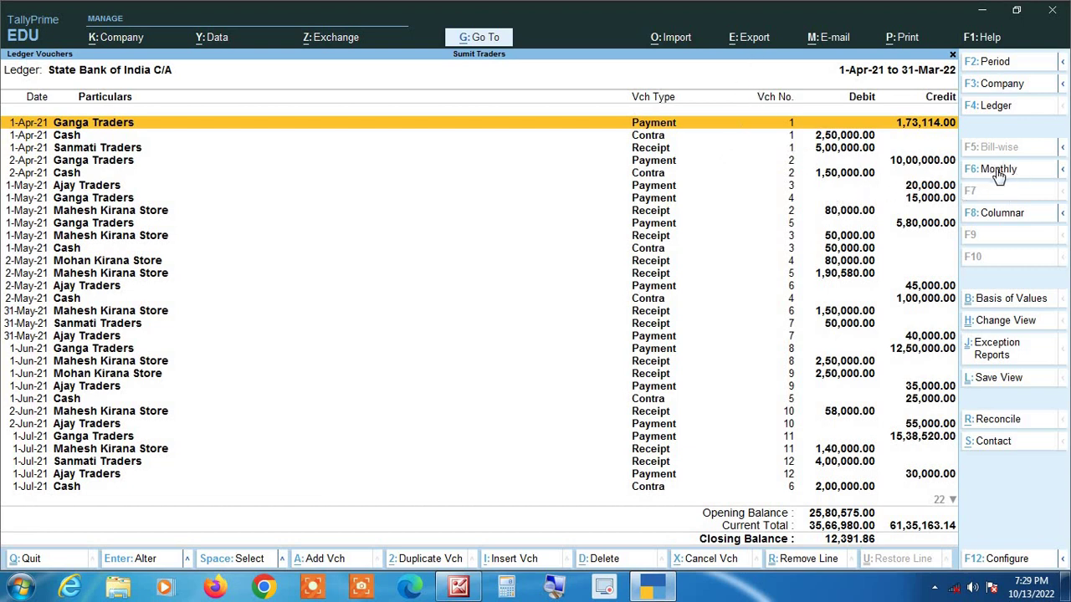
Switch the bank ledger's full-year voucher list to its daily breakup
{"action": "left_click", "coordinate": [1062, 172]}
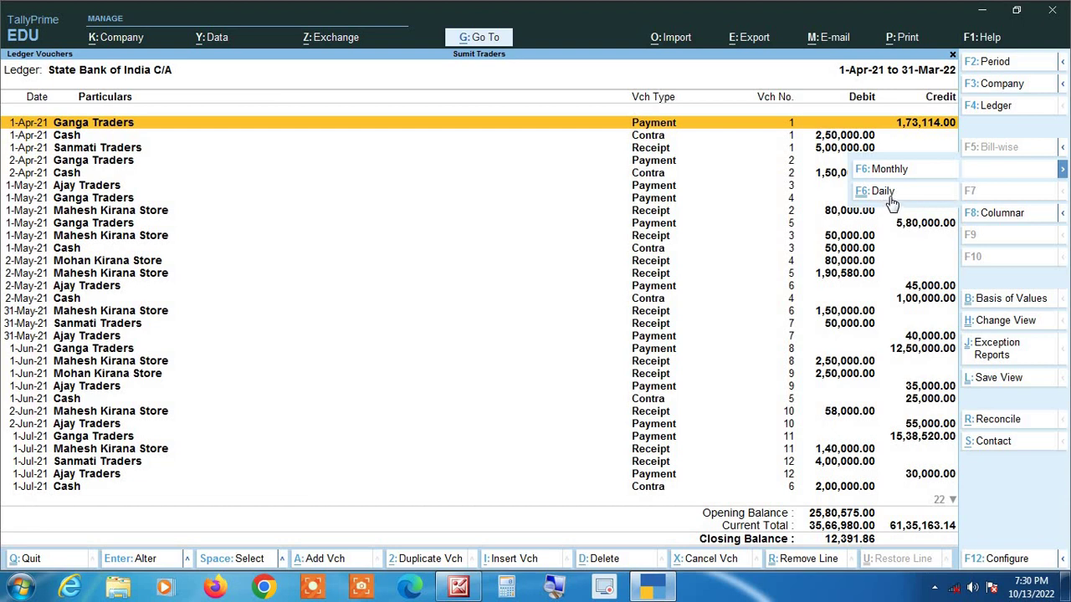
{"action": "left_click", "coordinate": [889, 194]}
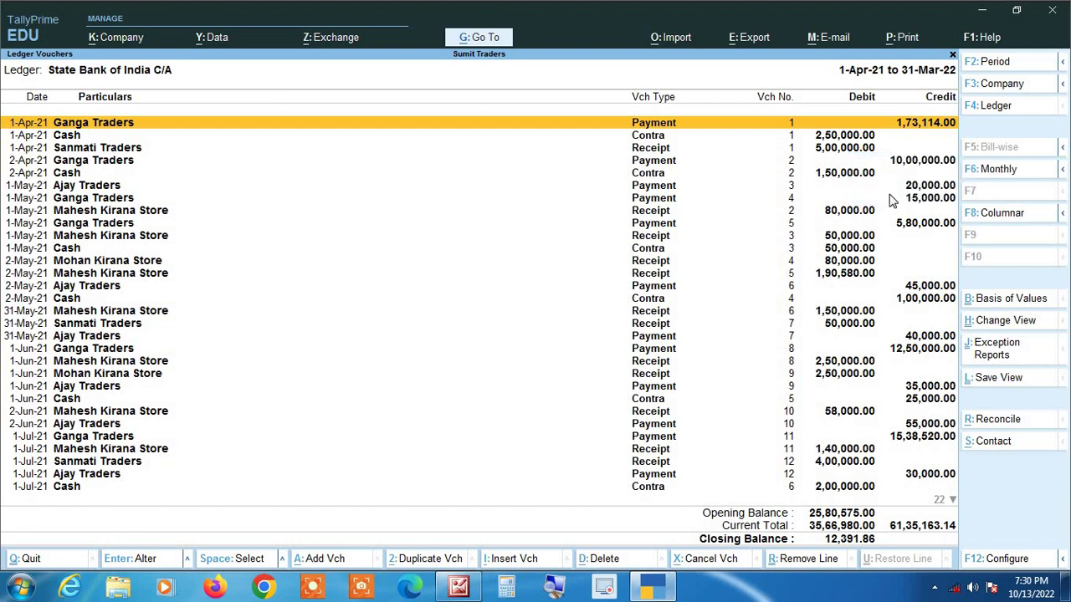
{"action": "key", "text": "Home"}
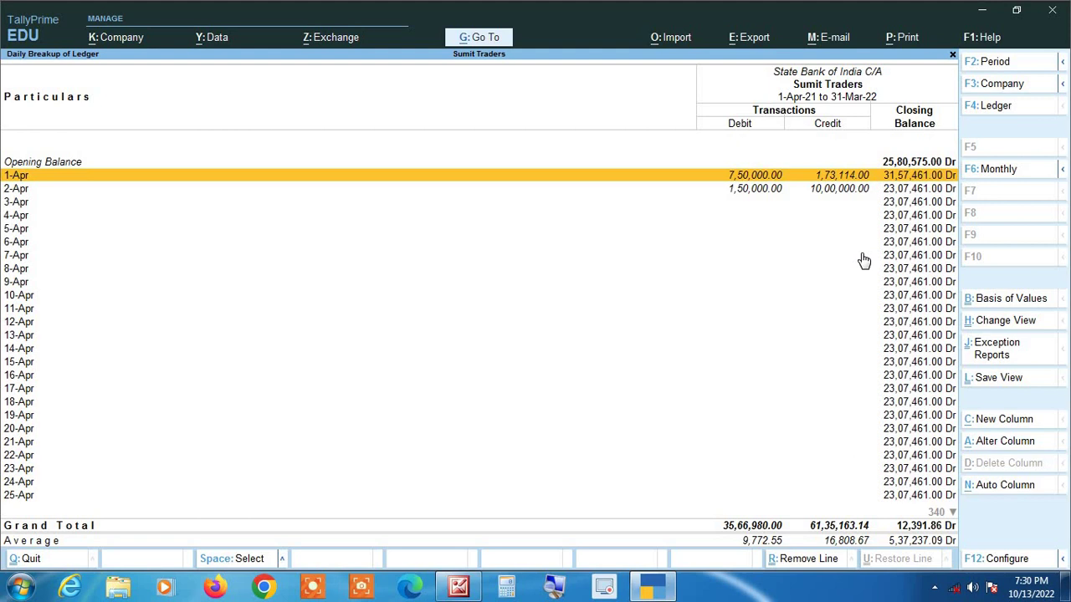
Examine the daily debit, credit and closing balance rows from April into June, and return to the 1-Apr row
{"action": "key", "text": "Down"}
{"action": "key", "text": "Down"}
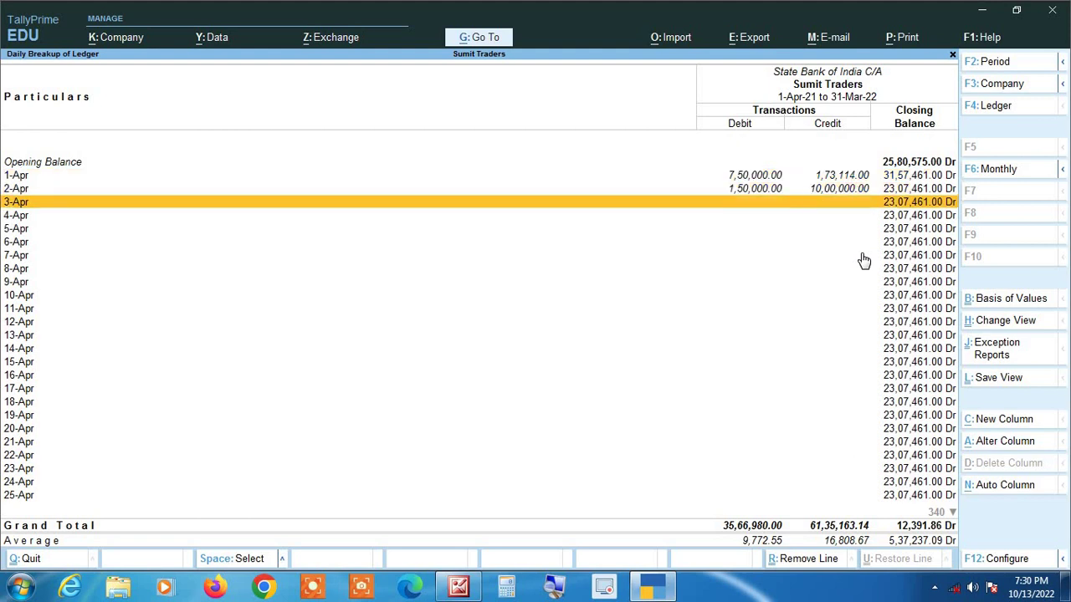
{"action": "key", "text": "Down"}
{"action": "key", "text": "Down"}
{"action": "key", "text": "Up"}
{"action": "key", "text": "Up"}
{"action": "key", "text": "Up"}
{"action": "key", "text": "Up"}
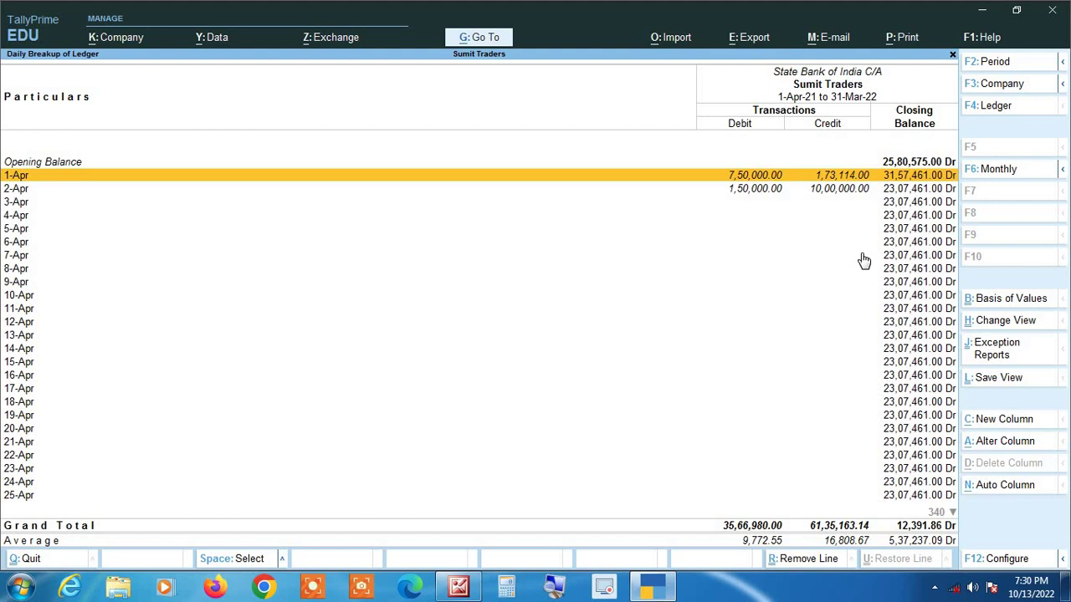
{"action": "key", "text": "Down"}
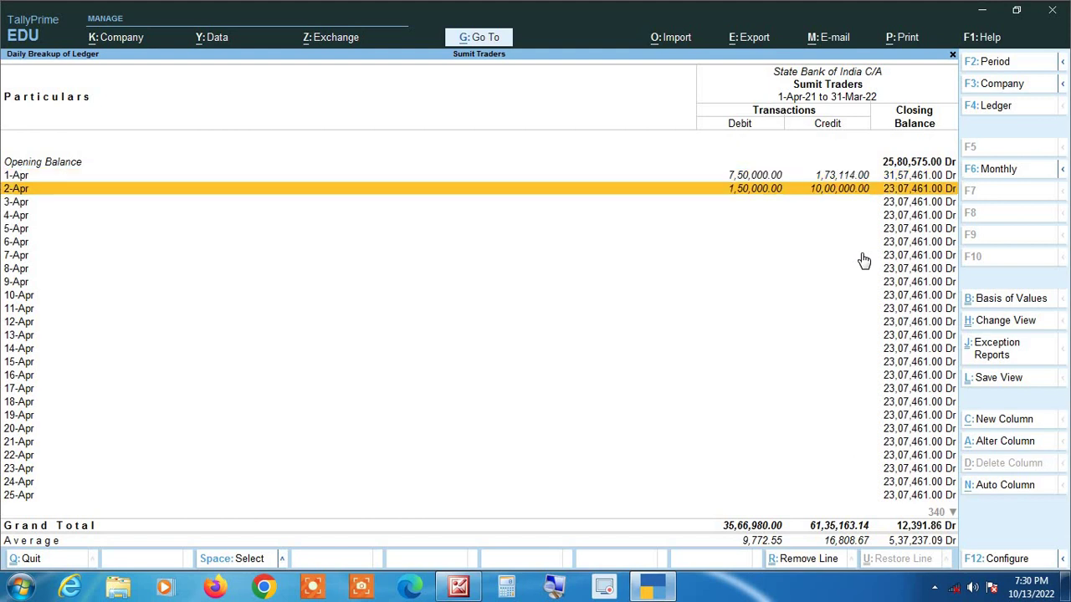
{"action": "key", "text": "Down"}
{"action": "key", "text": "Down"}
{"action": "key", "text": "Down"}
{"action": "key", "text": "Down"}
{"action": "key", "text": "Down"}
{"action": "key", "text": "Down"}
{"action": "key", "text": "Down"}
{"action": "key", "text": "Down"}
{"action": "key", "text": "Down"}
{"action": "key", "text": "Down"}
{"action": "key", "text": "Down"}
{"action": "key", "text": "Down"}
{"action": "key", "text": "Down"}
{"action": "key", "text": "Down"}
{"action": "key", "text": "Down"}
{"action": "key", "text": "Down"}
{"action": "key", "text": "Down"}
{"action": "key", "text": "Down"}
{"action": "key", "text": "Down"}
{"action": "key", "text": "Down"}
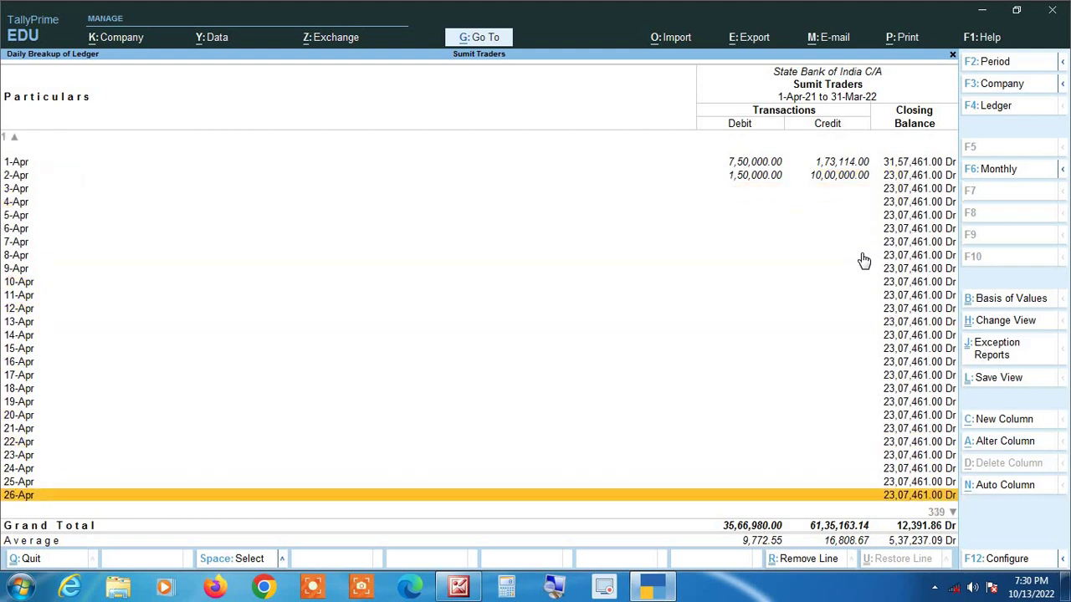
{"action": "key", "text": "Down"}
{"action": "key", "text": "Down"}
{"action": "key", "text": "Down"}
{"action": "key", "text": "Down"}
{"action": "key", "text": "Up"}
{"action": "key", "text": "Up"}
{"action": "key", "text": "Up"}
{"action": "key", "text": "Up"}
{"action": "key", "text": "Up"}
{"action": "key", "text": "Up"}
{"action": "key", "text": "Up"}
{"action": "key", "text": "Up"}
{"action": "key", "text": "Up"}
{"action": "key", "text": "Up"}
{"action": "key", "text": "Up"}
{"action": "key", "text": "Up"}
{"action": "key", "text": "Up"}
{"action": "key", "text": "Up"}
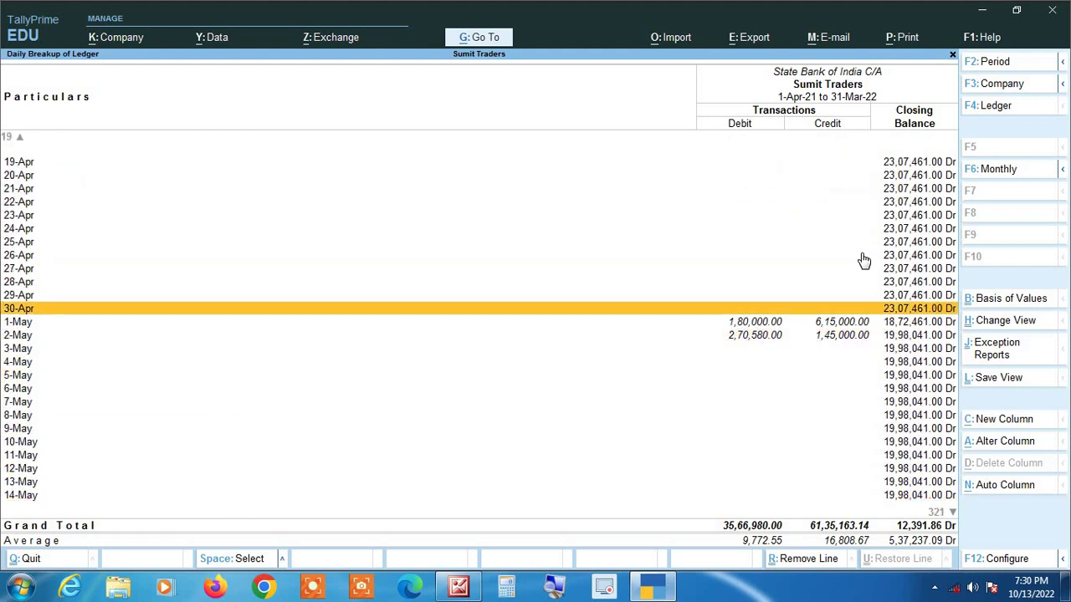
{"action": "key", "text": "Down"}
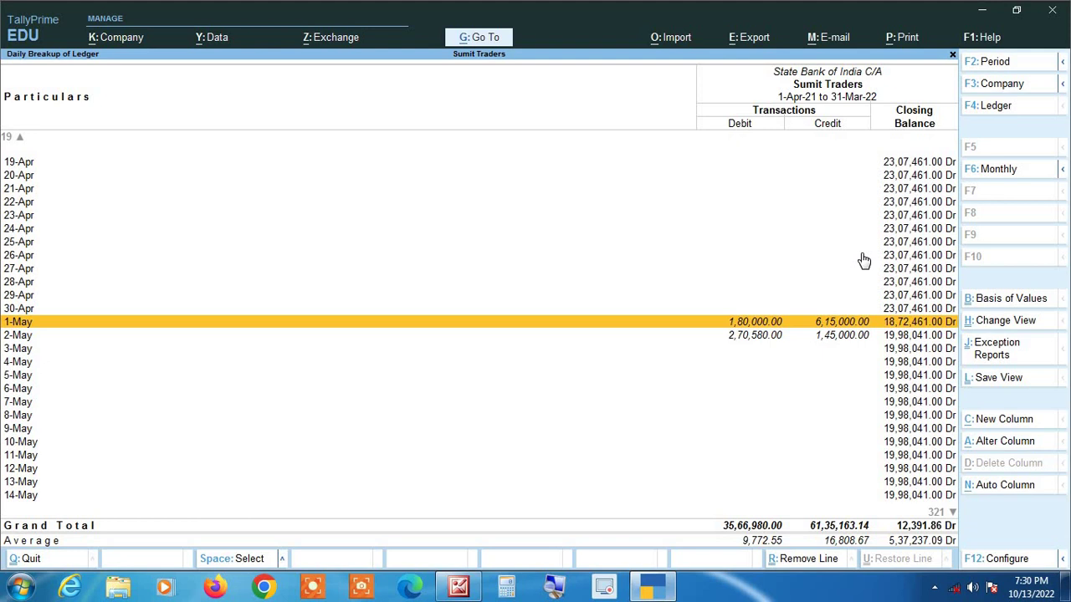
{"action": "key", "text": "Down"}
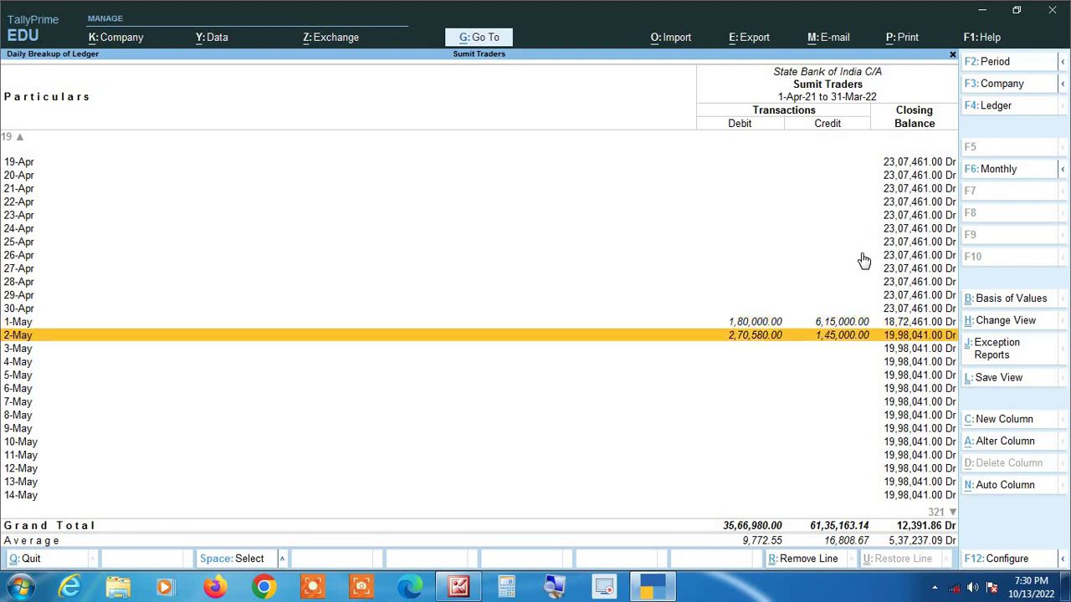
{"action": "key", "text": "Down"}
{"action": "key", "text": "Down"}
{"action": "key", "text": "Down"}
{"action": "key", "text": "Down"}
{"action": "key", "text": "Down"}
{"action": "key", "text": "Down"}
{"action": "key", "text": "Down"}
{"action": "key", "text": "Down"}
{"action": "key", "text": "Down"}
{"action": "key", "text": "Down"}
{"action": "key", "text": "Down"}
{"action": "key", "text": "Down"}
{"action": "key", "text": "Down"}
{"action": "key", "text": "Down"}
{"action": "key", "text": "Down"}
{"action": "key", "text": "Down"}
{"action": "key", "text": "Down"}
{"action": "key", "text": "Down"}
{"action": "key", "text": "Down"}
{"action": "key", "text": "Down"}
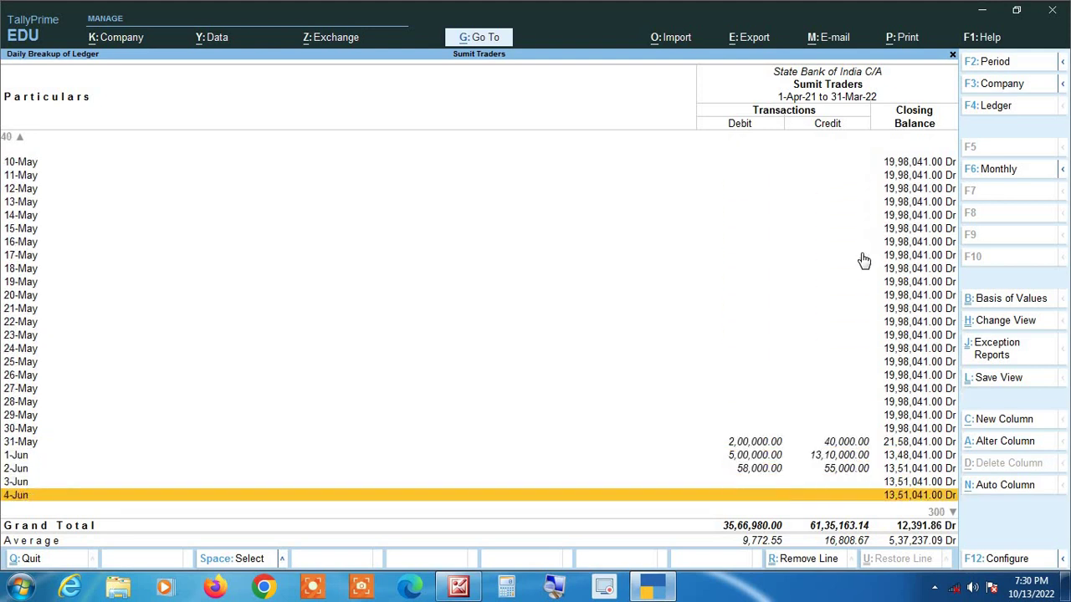
{"action": "key", "text": "Down"}
{"action": "key", "text": "Down"}
{"action": "key", "text": "Down"}
{"action": "key", "text": "Down"}
{"action": "key", "text": "Down"}
{"action": "key", "text": "Down"}
{"action": "key", "text": "Down"}
{"action": "key", "text": "Down"}
{"action": "key", "text": "Down"}
{"action": "key", "text": "Down"}
{"action": "key", "text": "Down"}
{"action": "key", "text": "Home"}
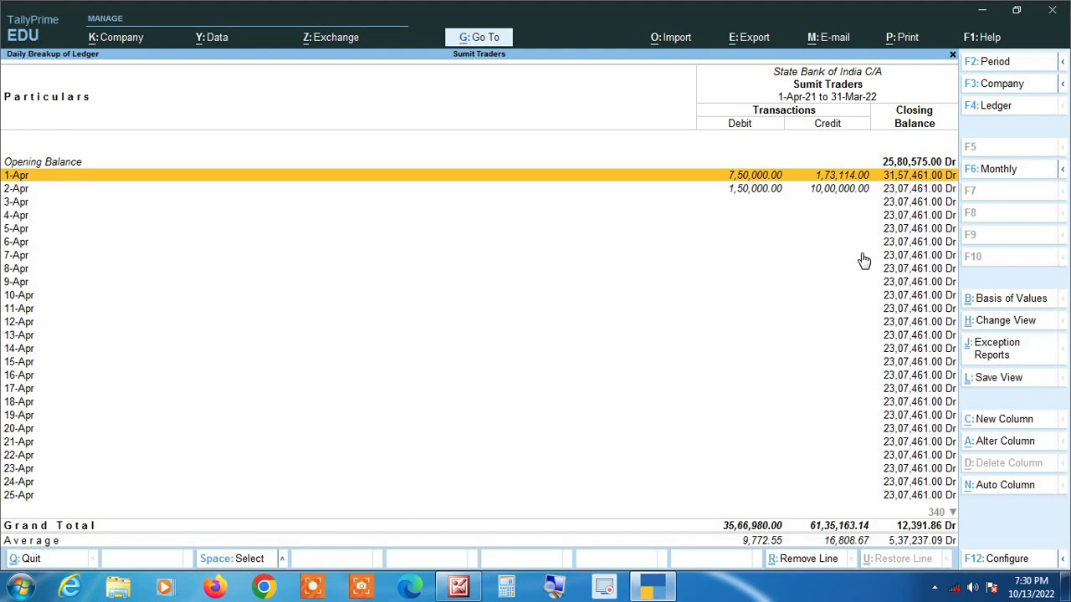
Drill down into the 2-Apr vouchers from the daily breakup, and go back to the full-year voucher list
{"action": "key", "text": "Down"}
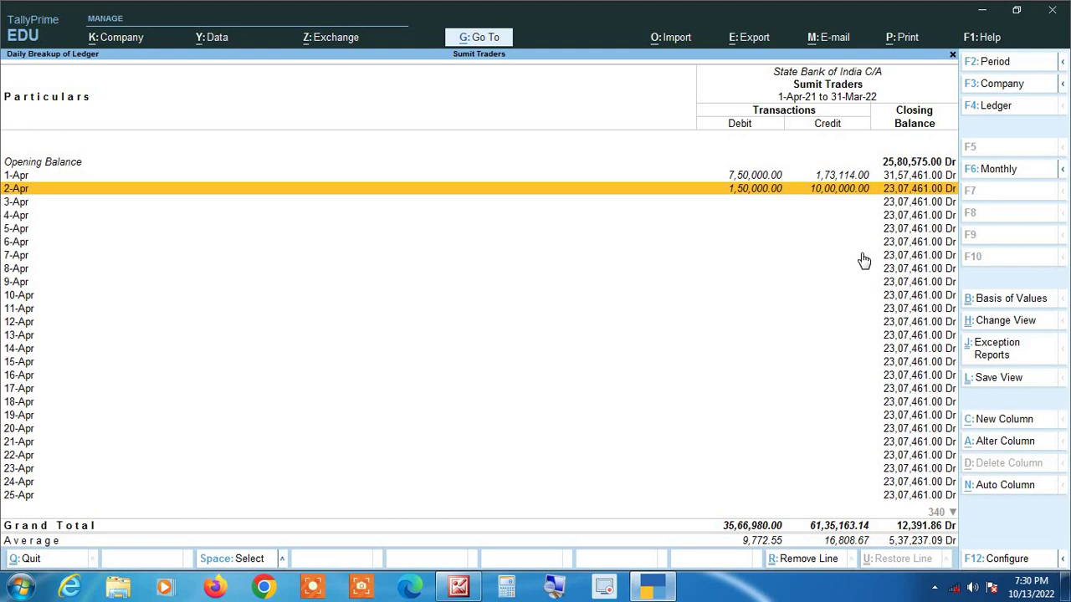
{"action": "key", "text": "Return"}
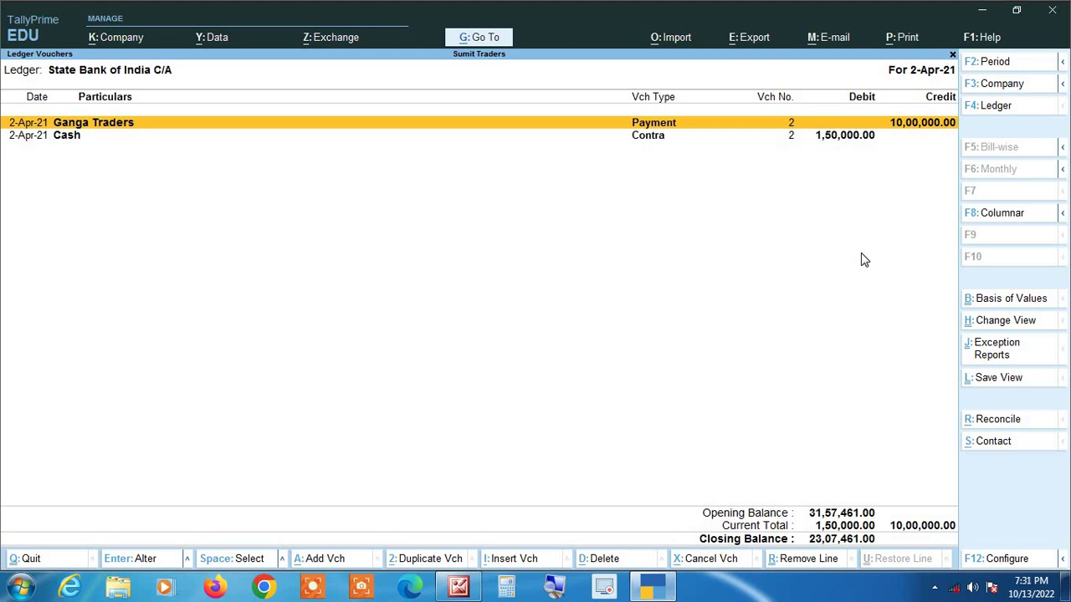
{"action": "key", "text": "Escape"}
{"action": "key", "text": "Return"}
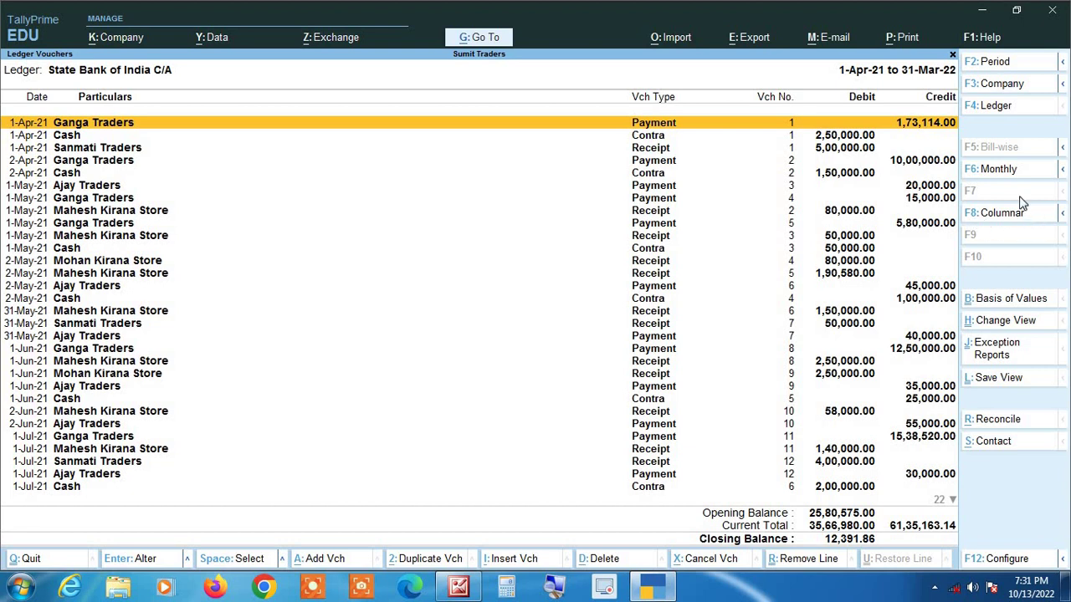
Display the bank ledger as a columnar register, accepting the preset column options
{"action": "left_click", "coordinate": [1008, 225]}
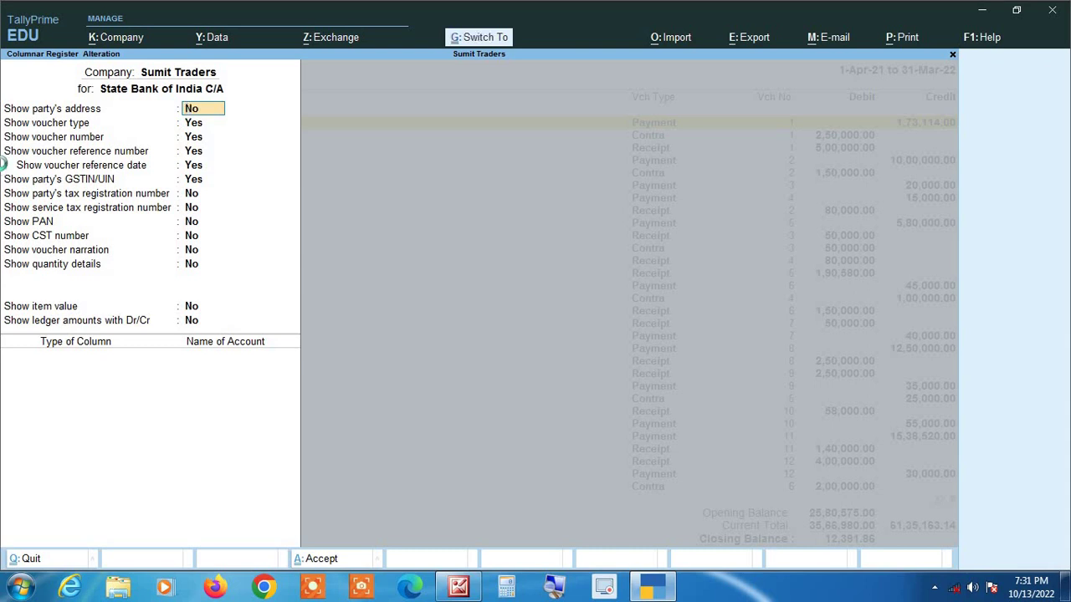
{"action": "key", "text": "ctrl+a"}
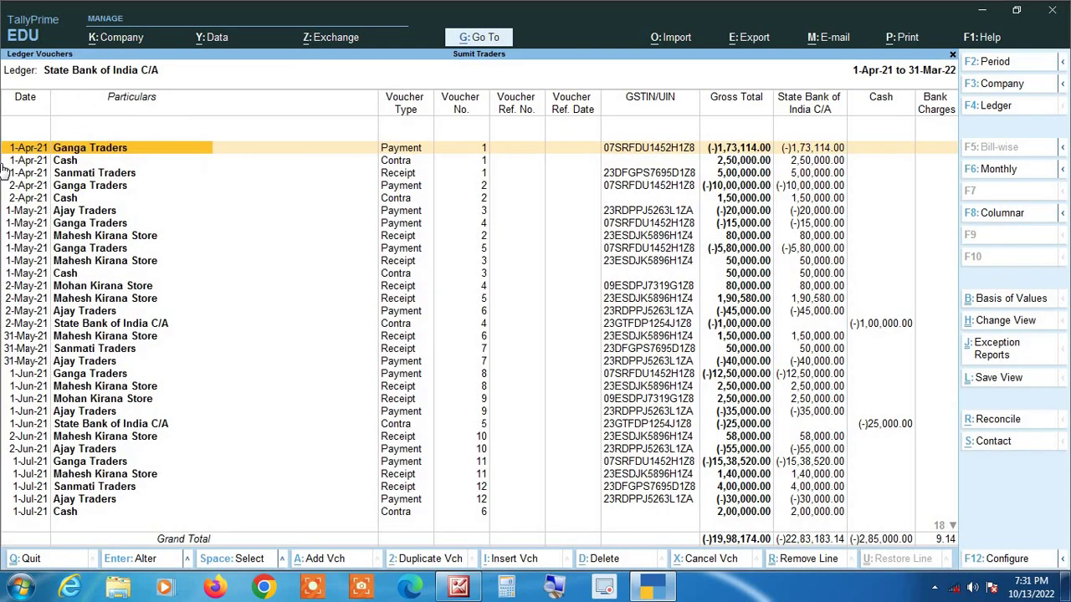
{"action": "left_click", "coordinate": [554, 588]}
Open the Ganga Traders payment voucher dated 1-Apr-21 from the columnar register, and leave it without saving
{"action": "key", "text": "Return"}
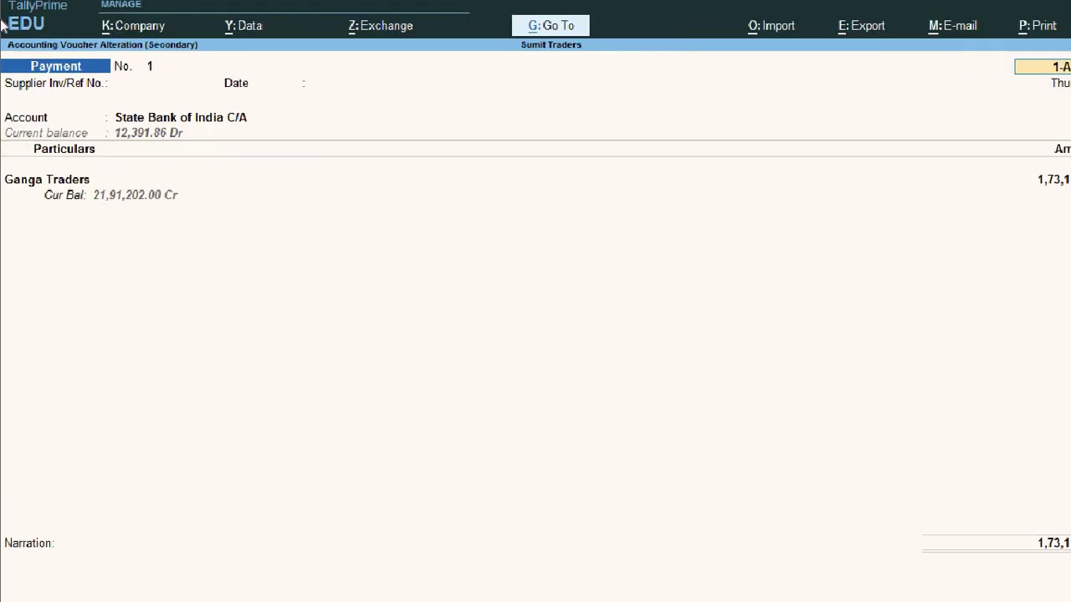
{"action": "key", "text": "Return"}
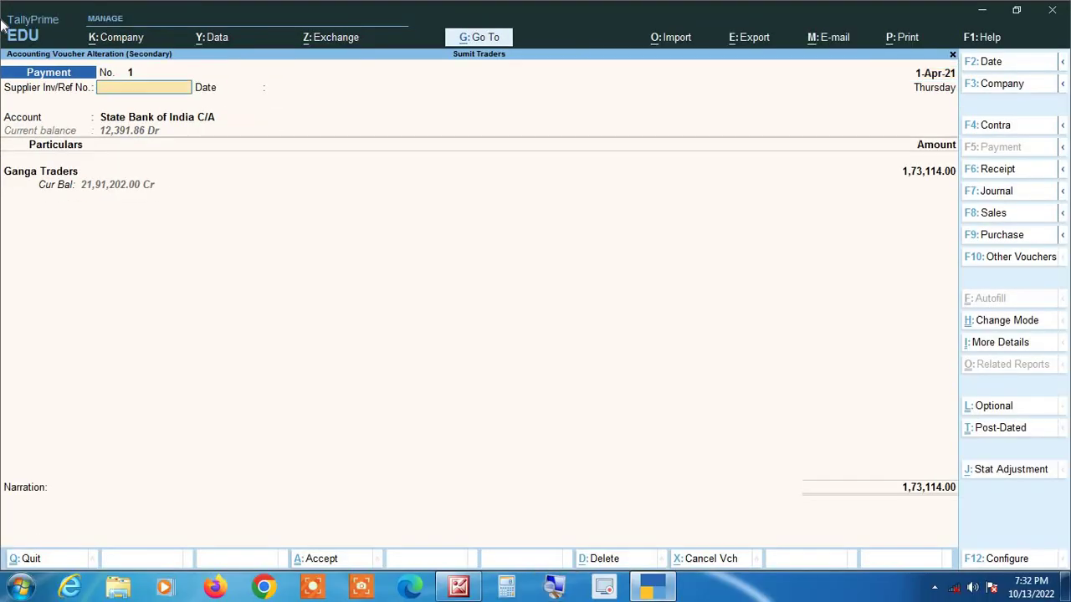
{"action": "key", "text": "Escape"}
{"action": "key", "text": "Return"}
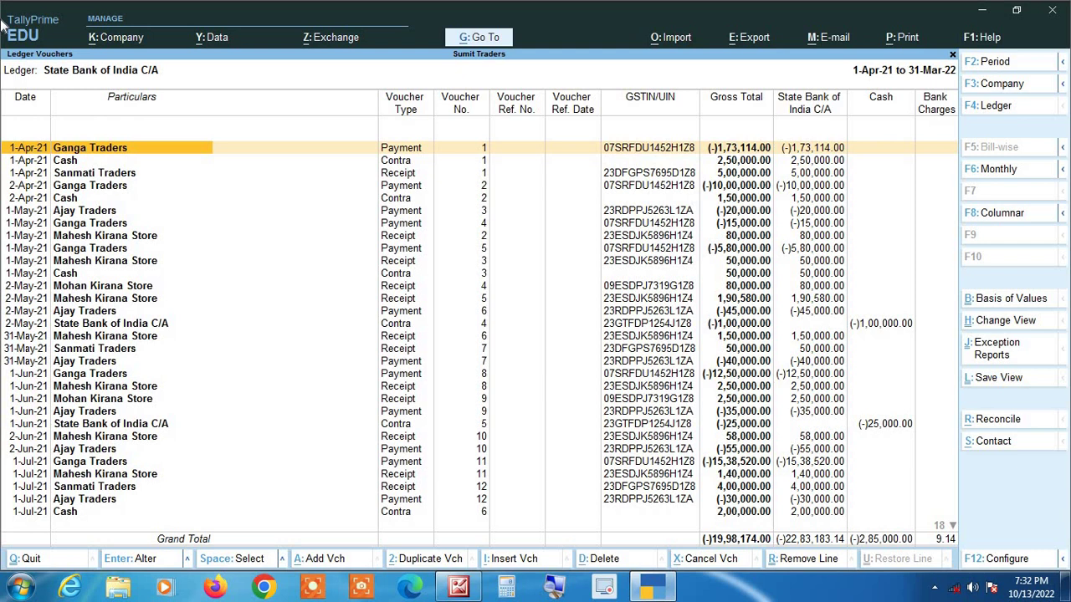
Review the columnar register options without changing them, and switch the report back to the regular Vouchers view
{"action": "left_click", "coordinate": [994, 219]}
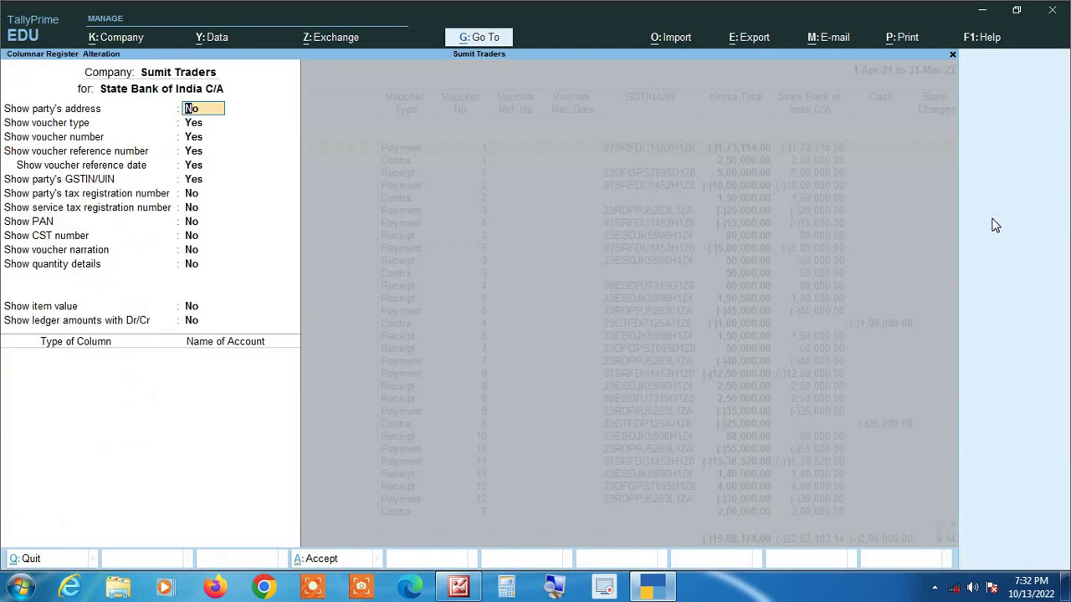
{"action": "key", "text": "Escape"}
{"action": "key", "text": "y"}
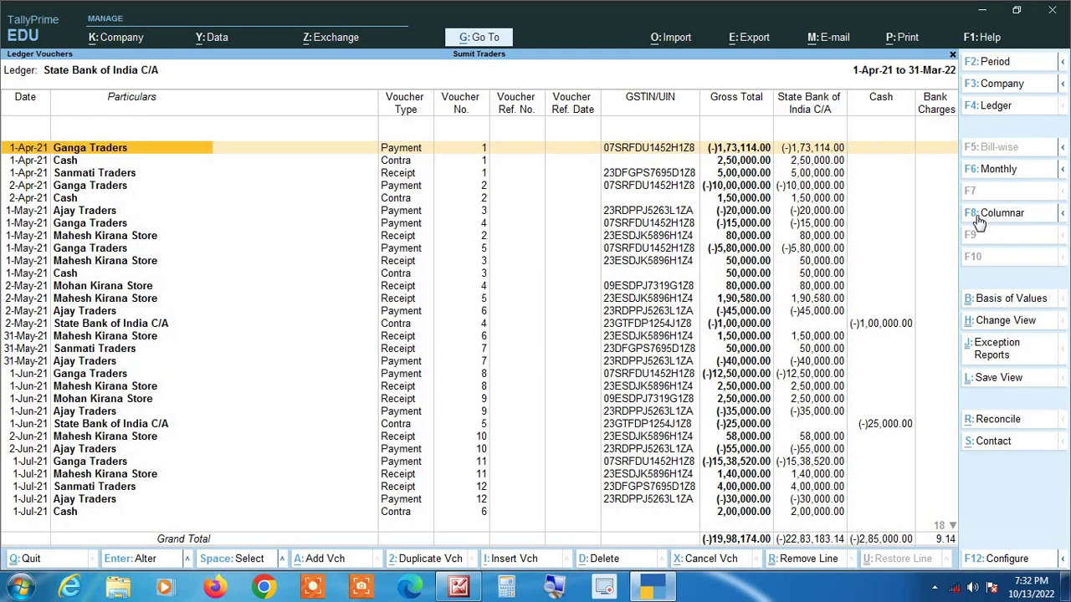
{"action": "left_click", "coordinate": [1063, 215]}
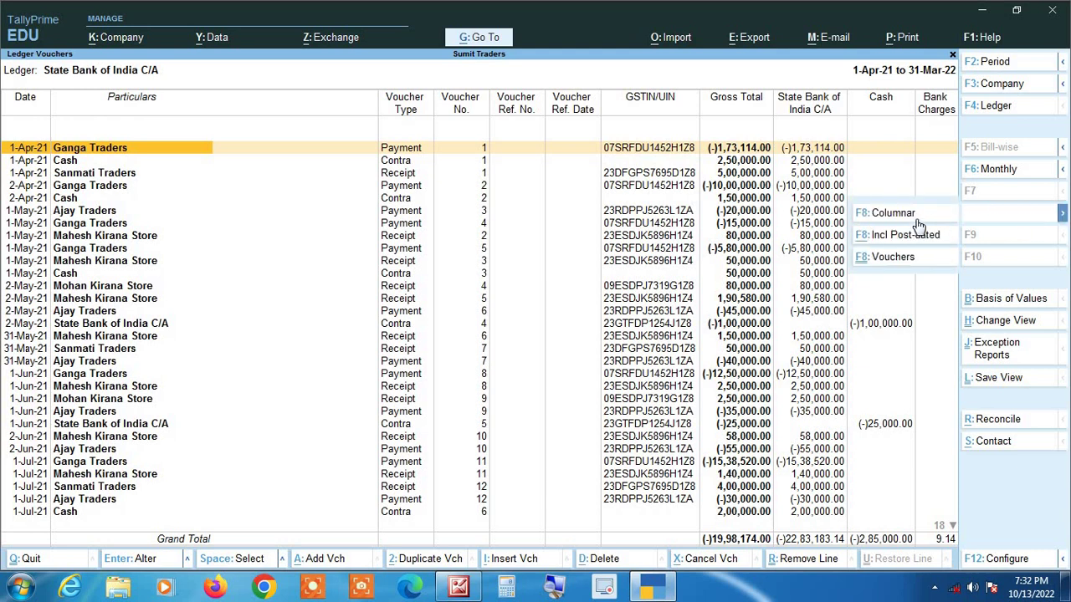
{"action": "left_click", "coordinate": [894, 261]}
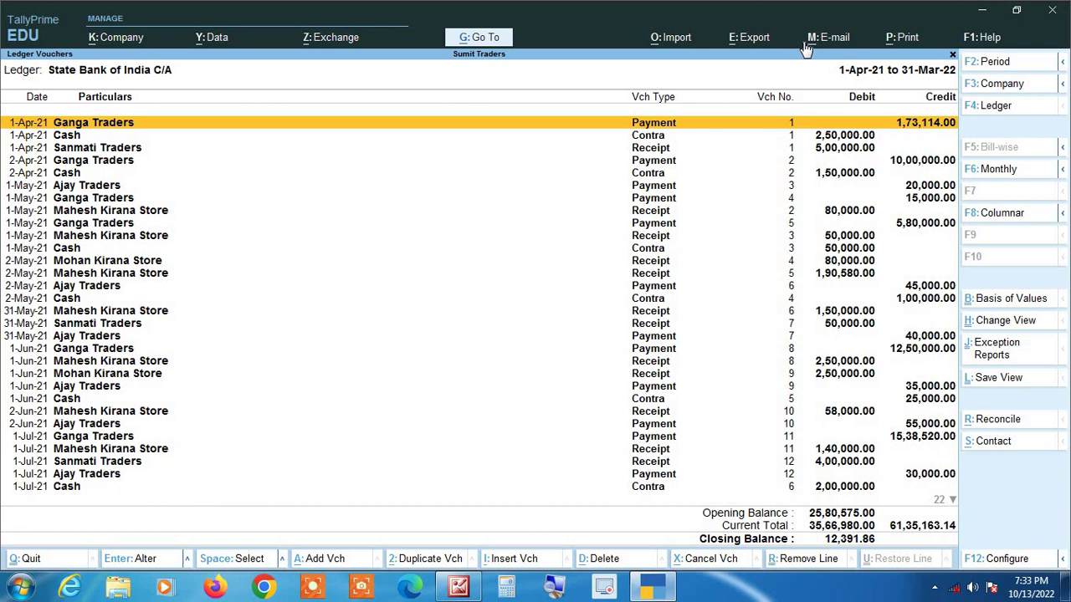
Review the Basis of Values options and set Include Opening Balance to No for the bank ledger
{"action": "left_click", "coordinate": [1008, 301]}
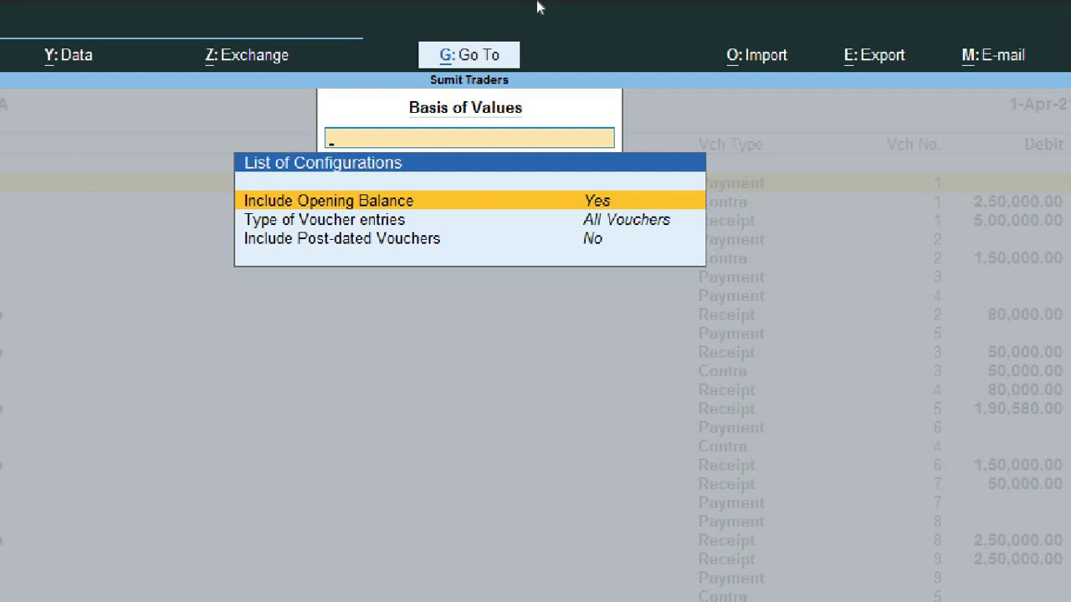
{"action": "key", "text": "Escape"}
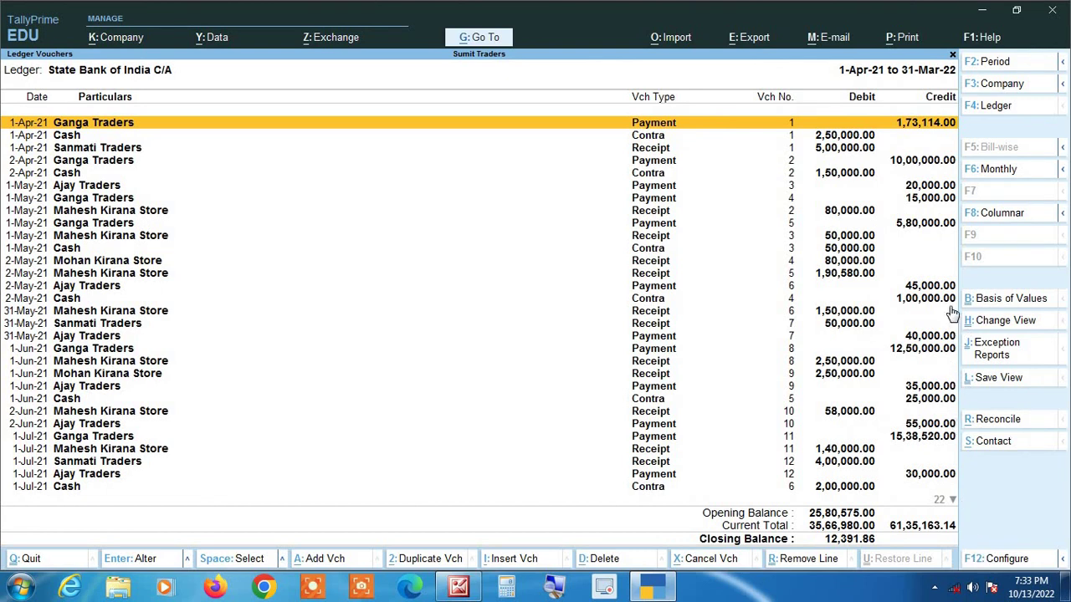
{"action": "left_click", "coordinate": [1011, 299]}
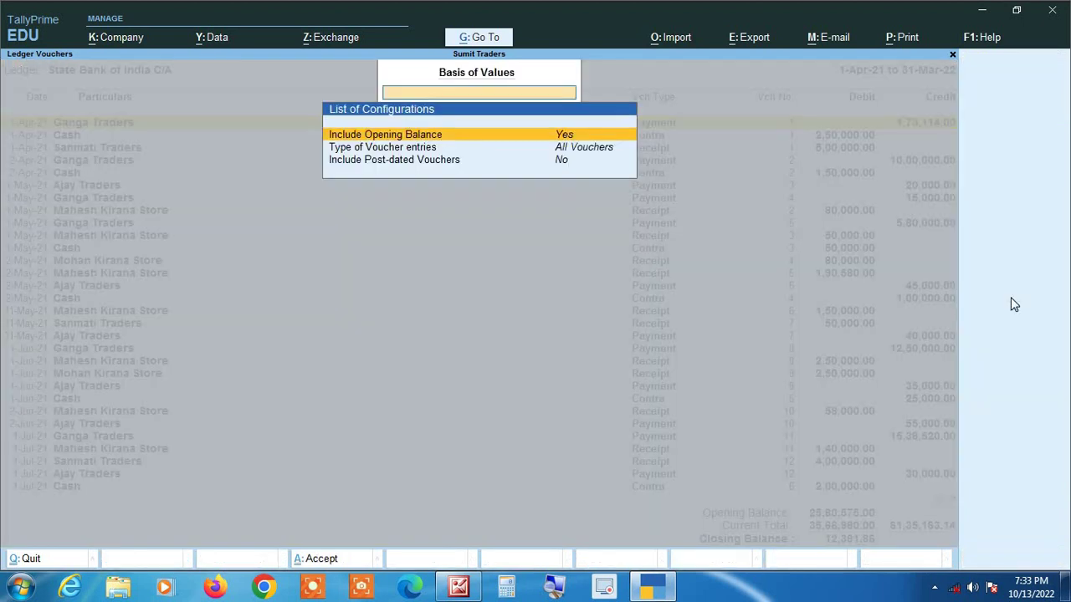
{"action": "left_click", "coordinate": [554, 588]}
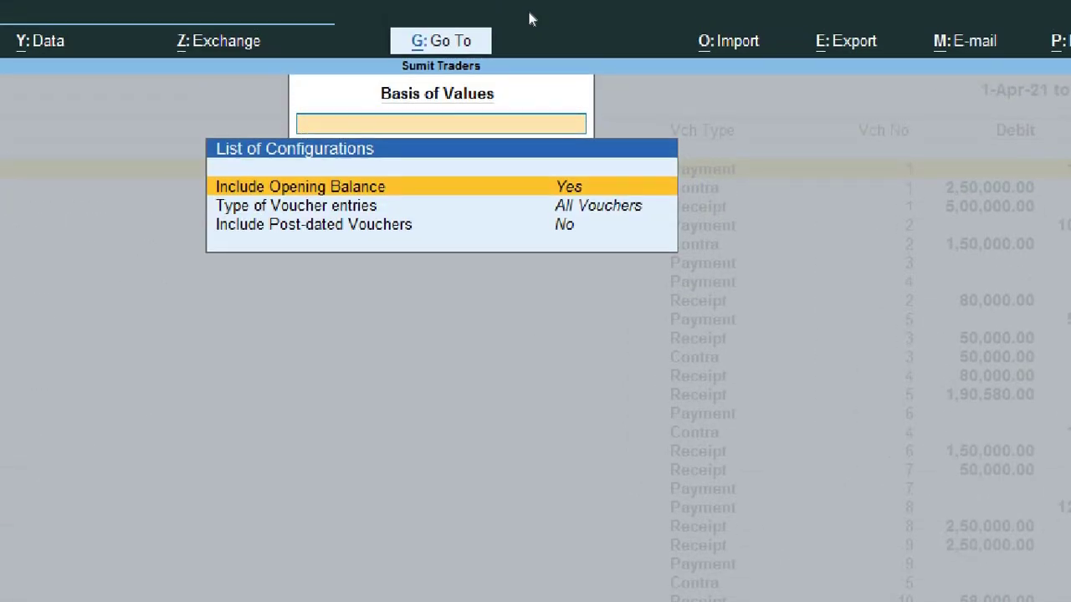
{"action": "key", "text": "Return"}
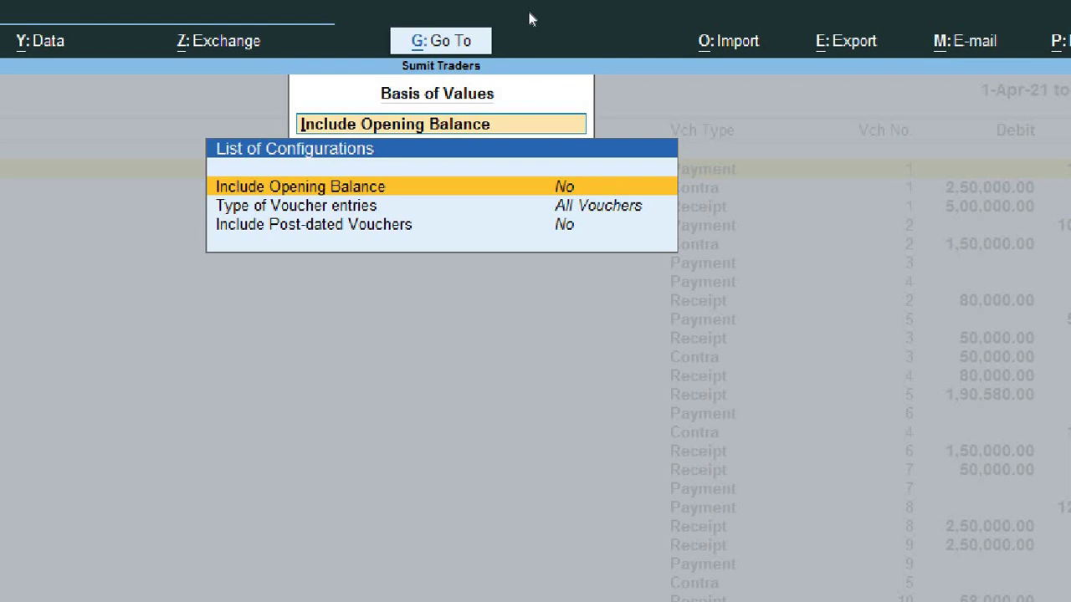
{"action": "key", "text": "super+Escape"}
{"action": "key", "text": "Escape"}
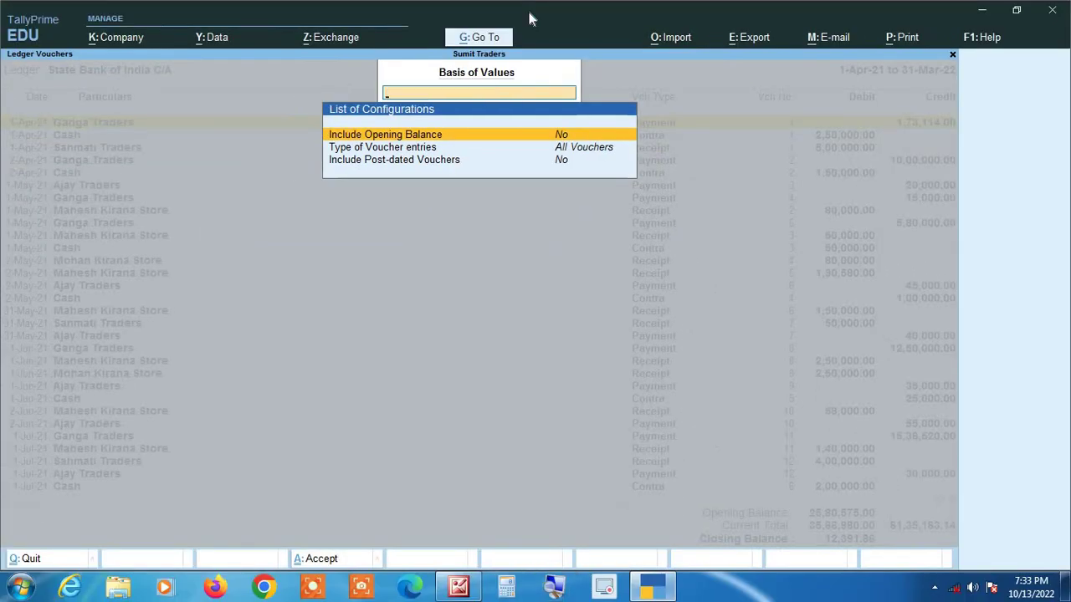
{"action": "key", "text": "Escape"}
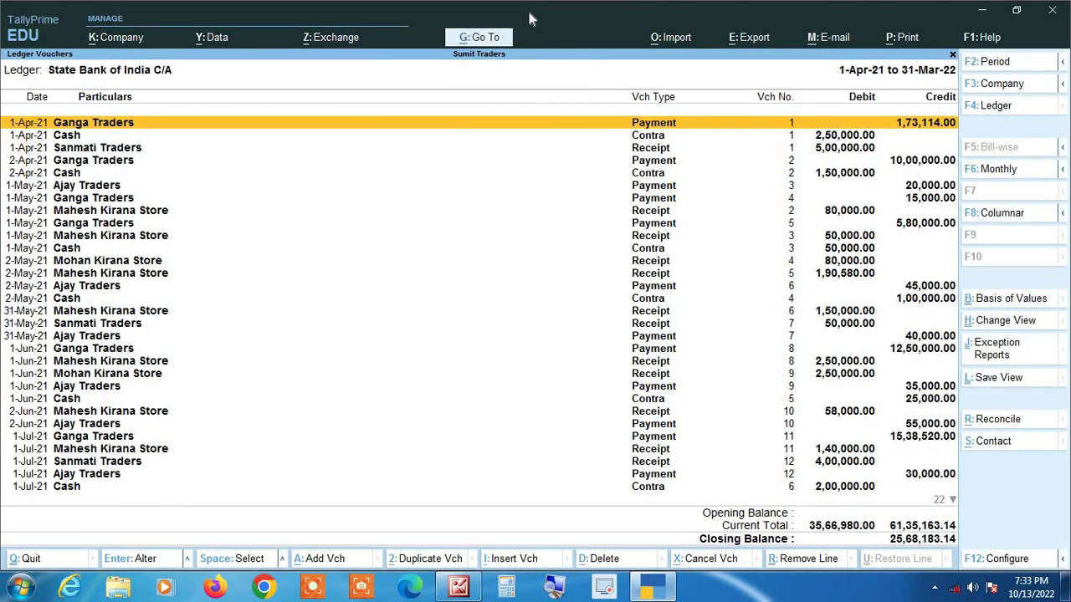
{"action": "left_click", "coordinate": [555, 588]}
Set Include Opening Balance to Yes in the bank ledger's Basis of Values and return to the voucher list
{"action": "left_click", "coordinate": [1006, 303]}
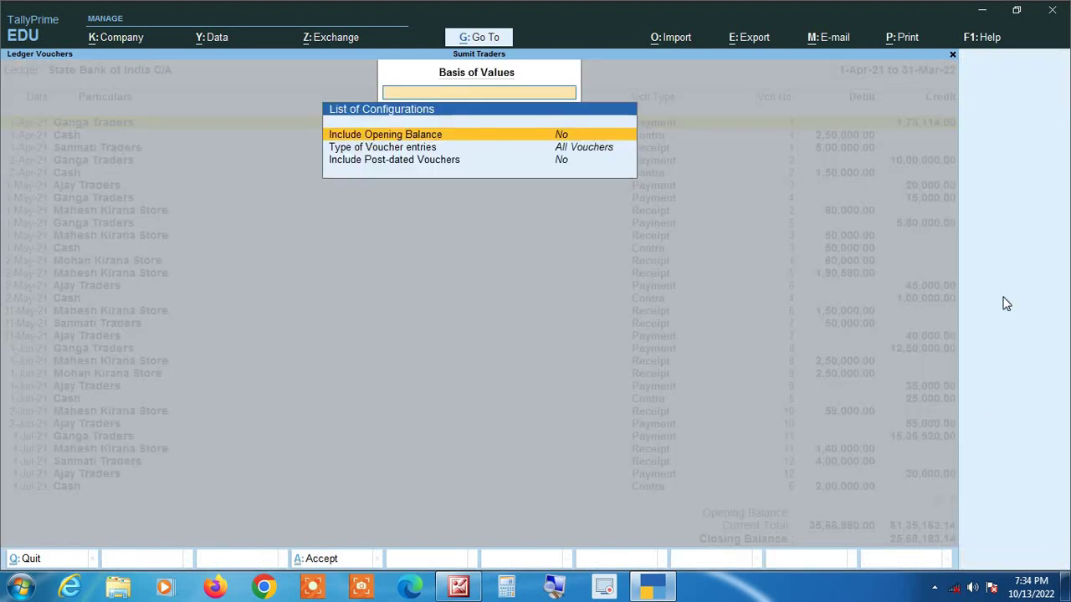
{"action": "left_click", "coordinate": [552, 588]}
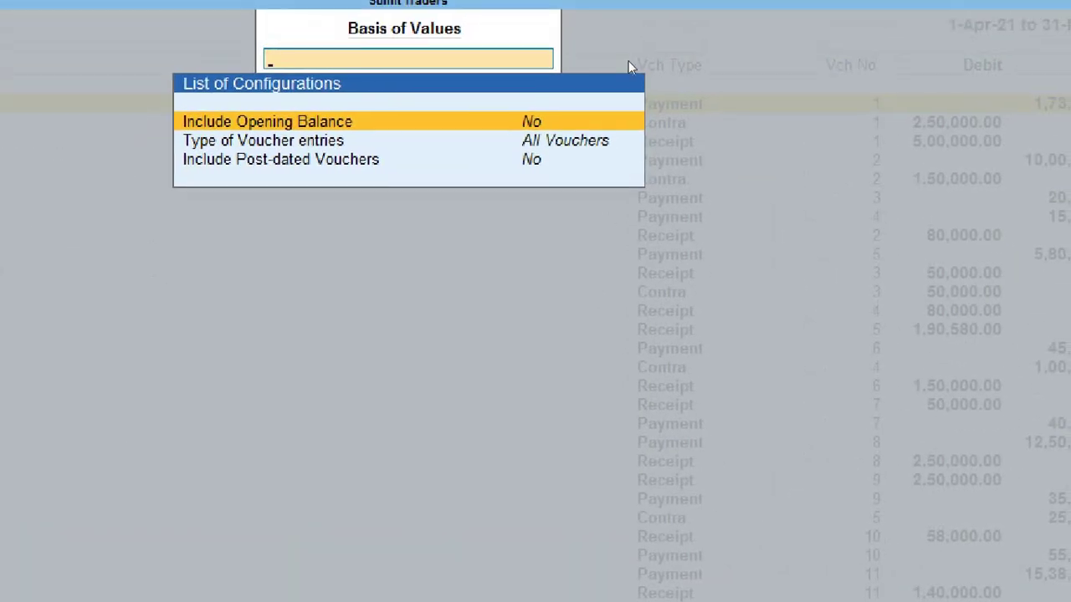
{"action": "key", "text": "Return"}
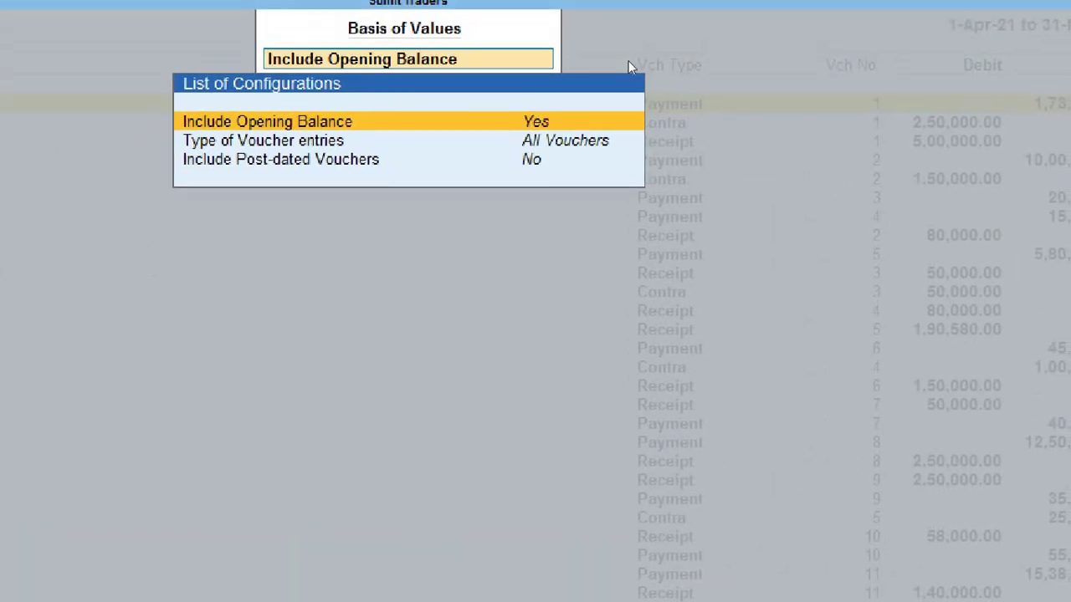
{"action": "key", "text": "super+Escape"}
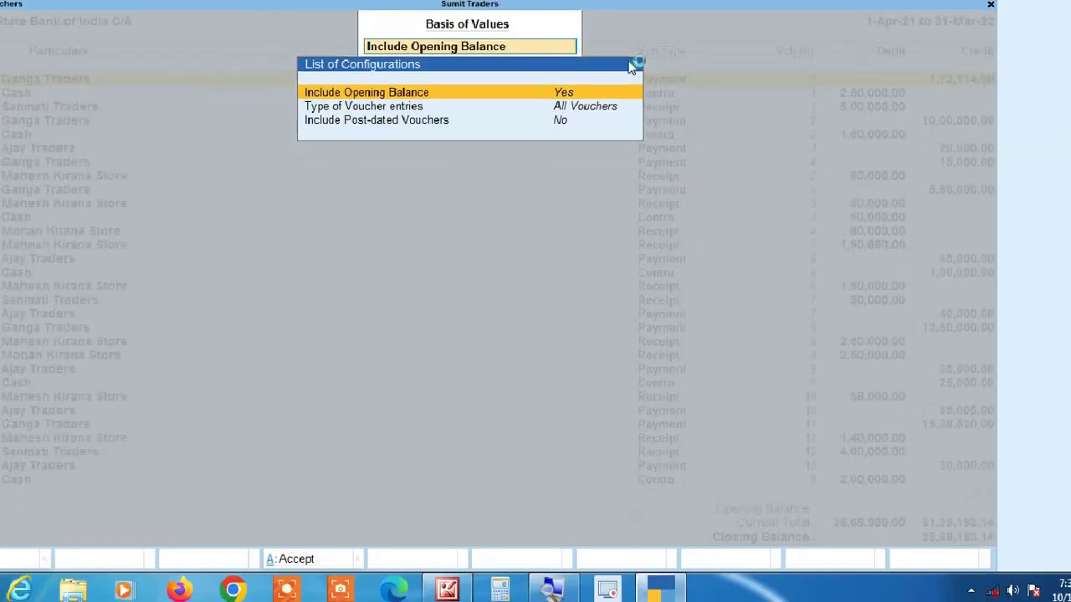
{"action": "key", "text": "Escape"}
{"action": "key", "text": "Escape"}
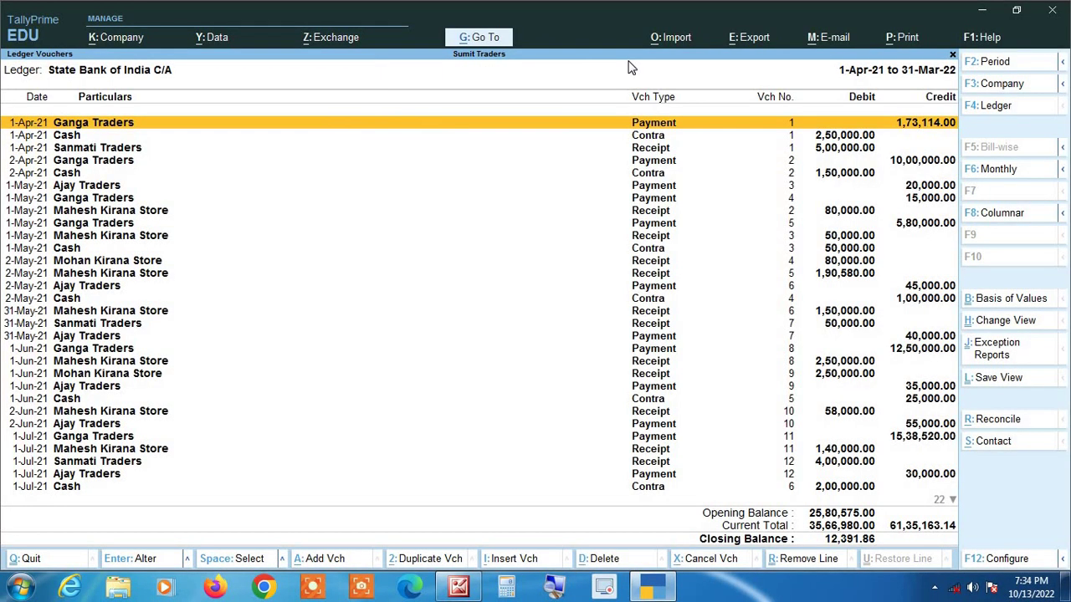
Set the Type of Voucher entries in Basis of Values to Debit Entries Only and apply it to the bank ledger
{"action": "left_click", "coordinate": [554, 588]}
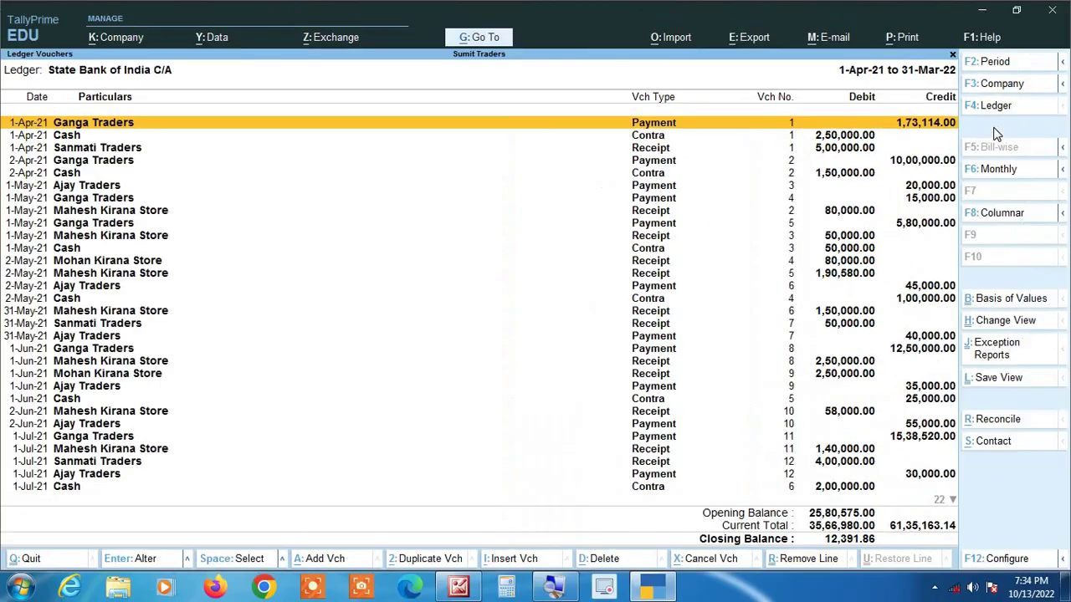
{"action": "left_click", "coordinate": [1013, 301]}
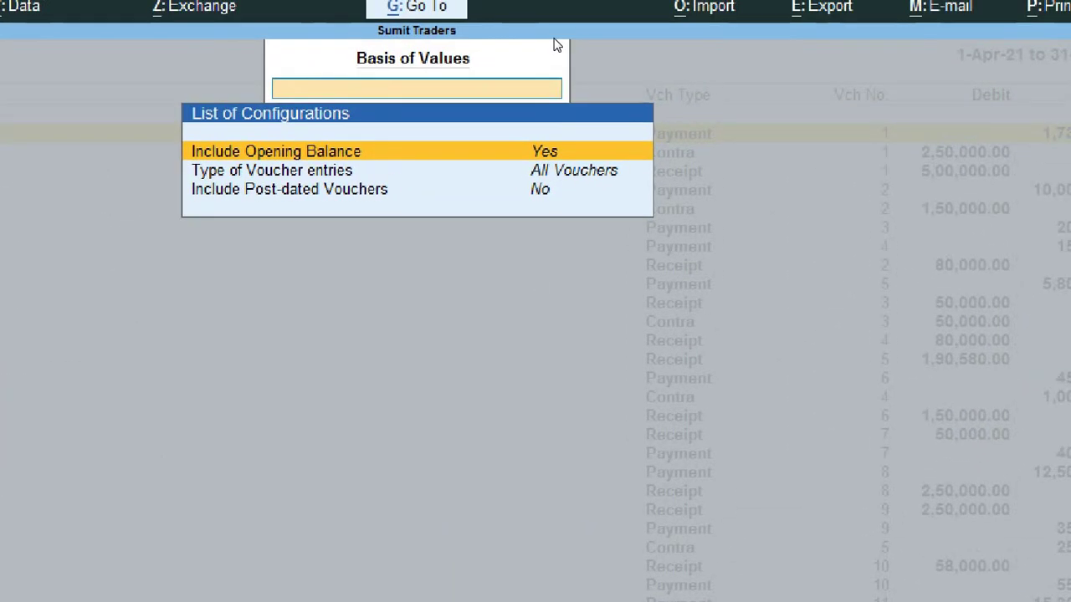
{"action": "key", "text": "Down"}
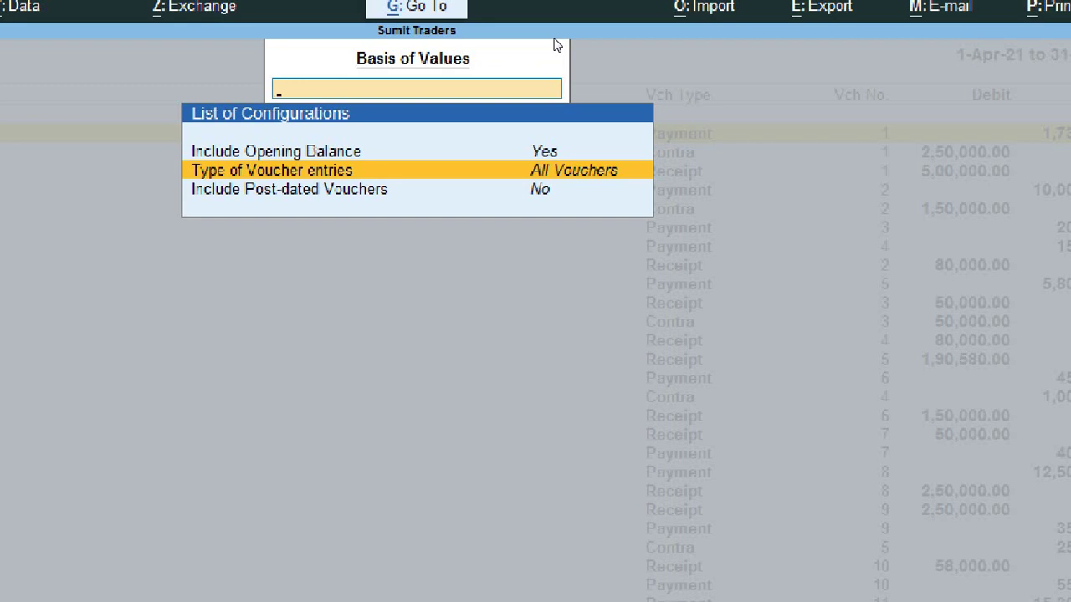
{"action": "key", "text": "Return"}
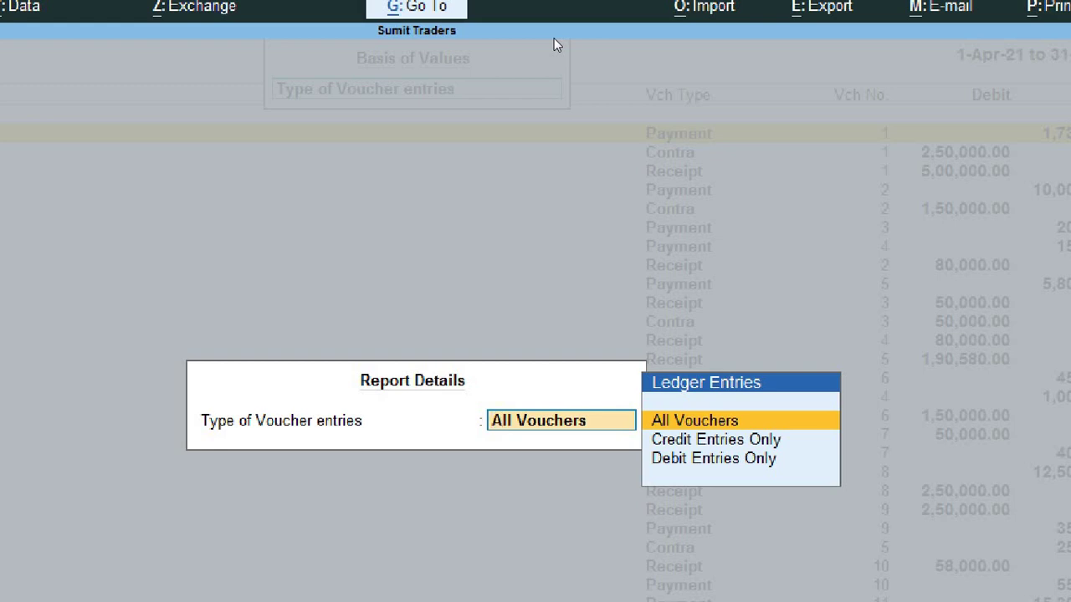
{"action": "key", "text": "Down"}
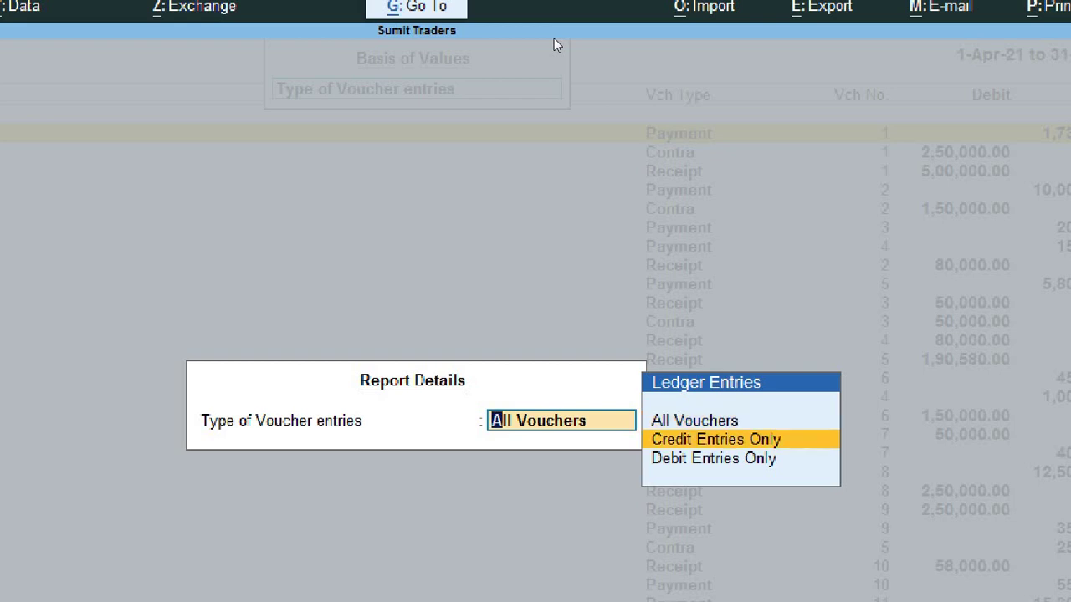
{"action": "key", "text": "Down"}
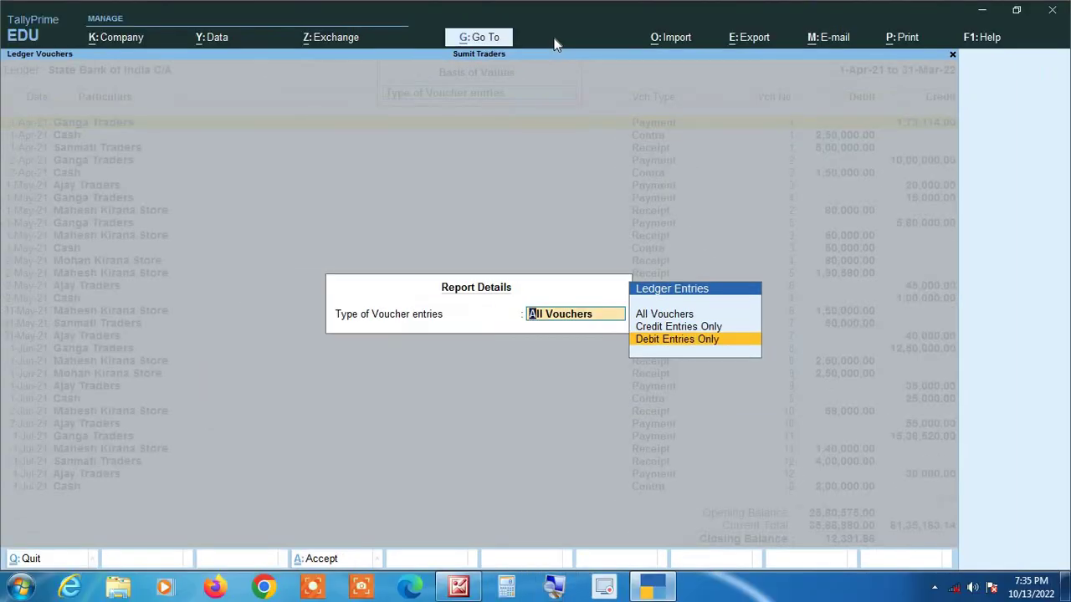
{"action": "key", "text": "Return"}
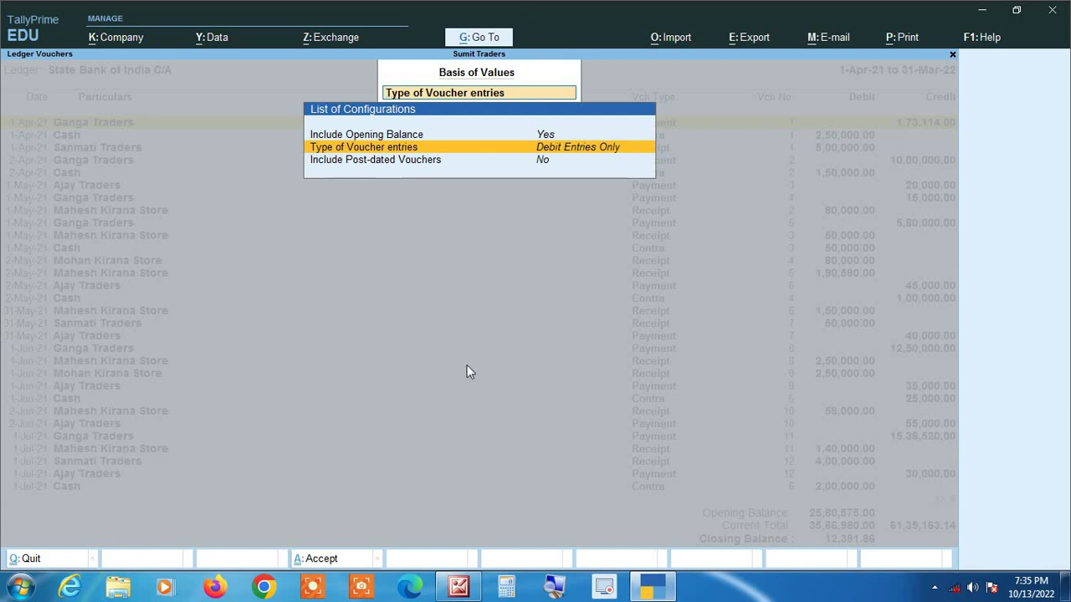
{"action": "left_click", "coordinate": [559, 589]}
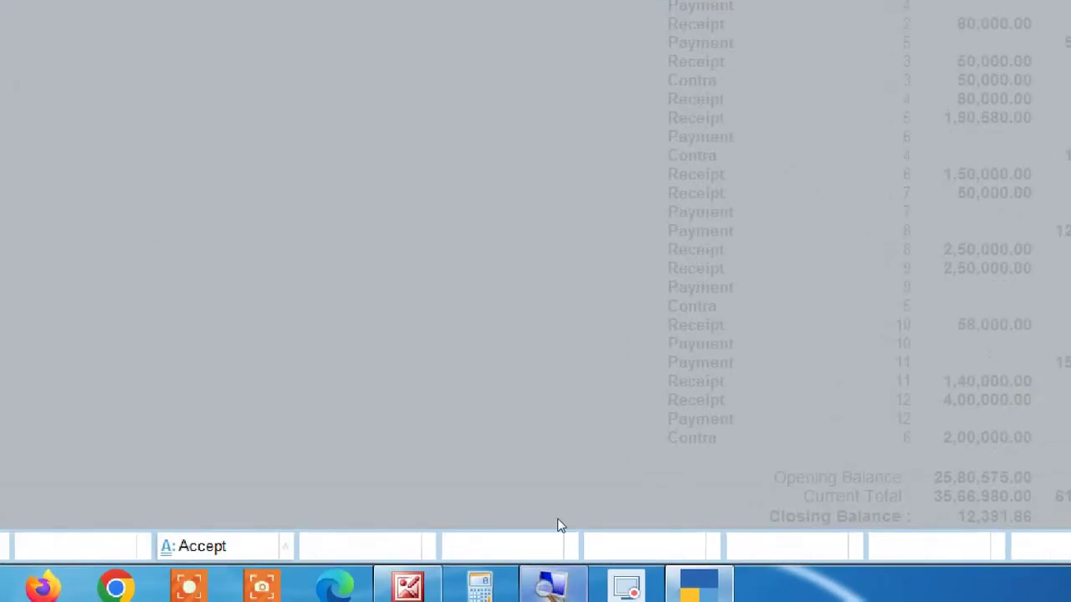
{"action": "left_click", "coordinate": [502, 101]}
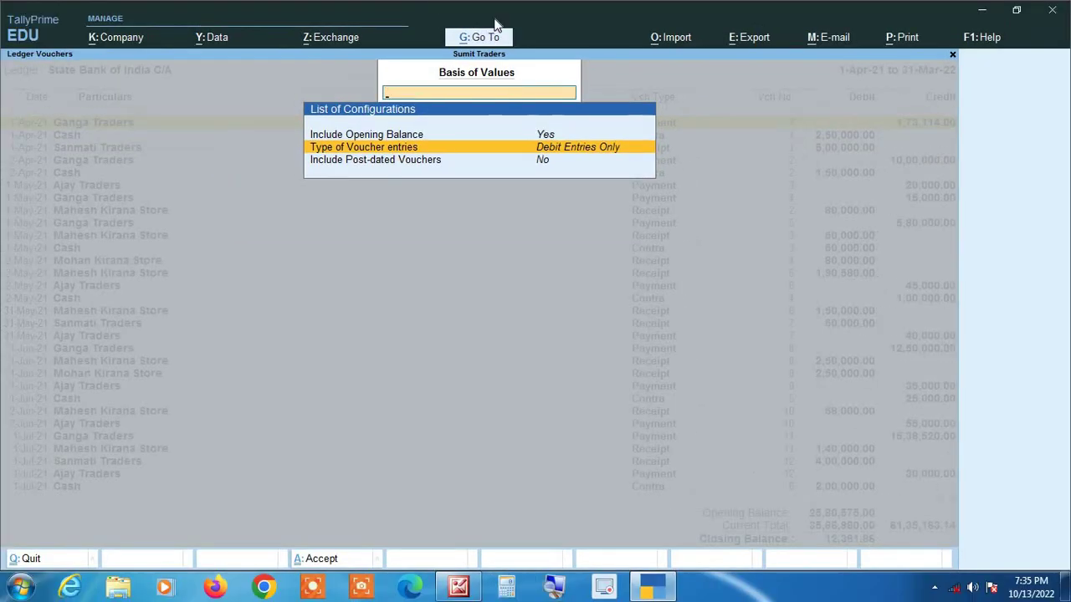
{"action": "key", "text": "Return"}
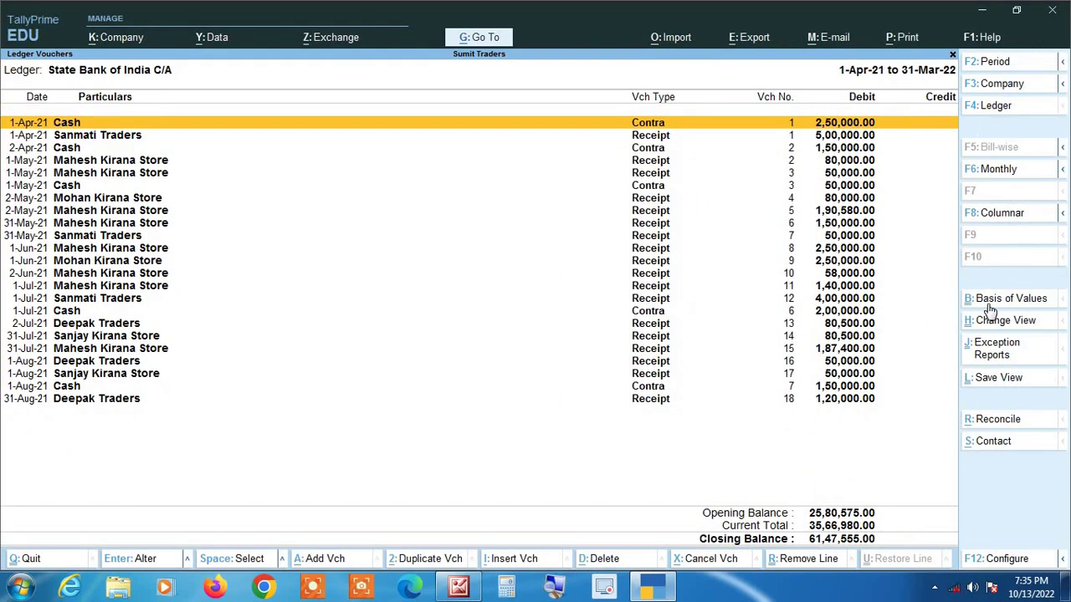
Change the Type of Voucher entries in Basis of Values to Credit Entries Only and apply it to the ledger
{"action": "left_click", "coordinate": [993, 300]}
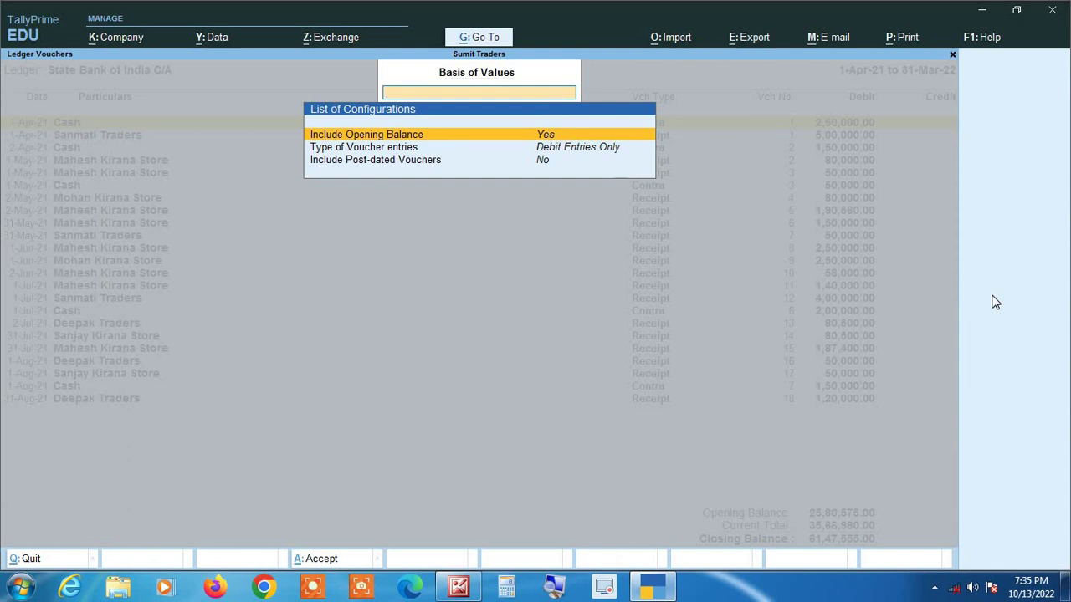
{"action": "key", "text": "Down"}
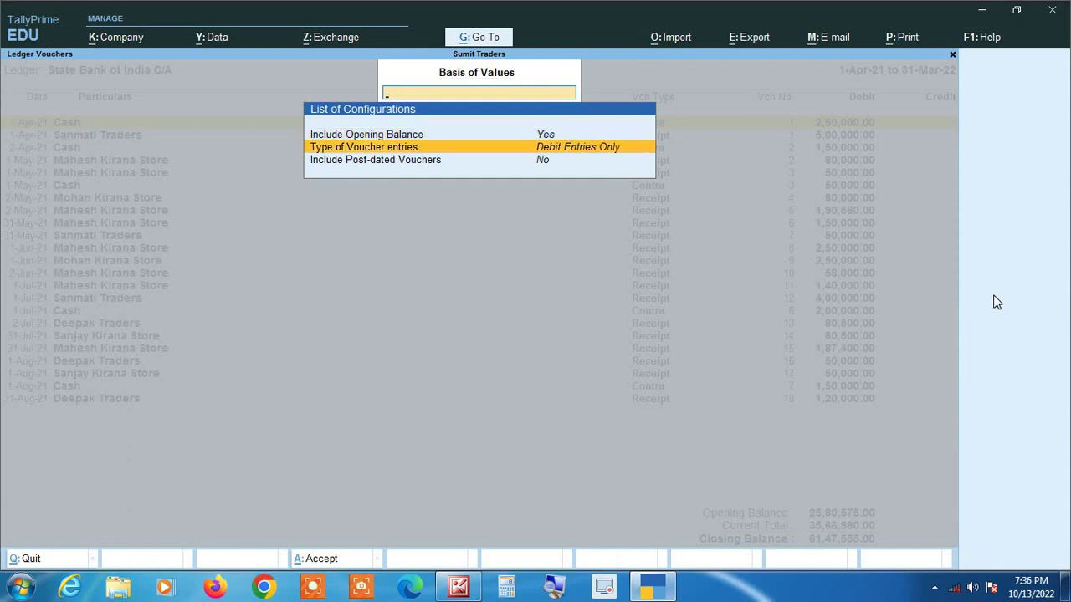
{"action": "key", "text": "Return"}
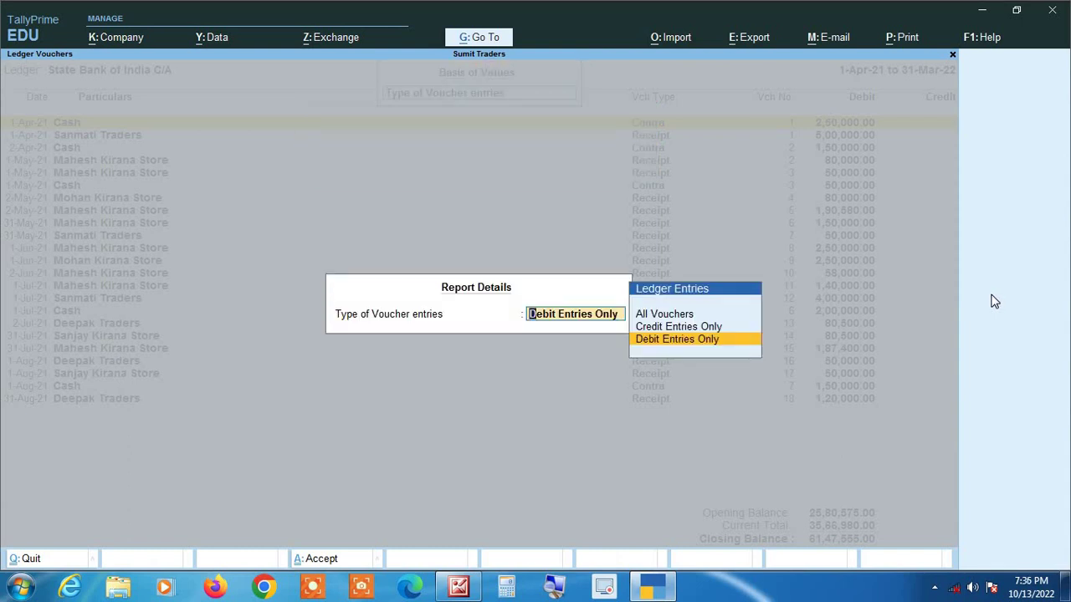
{"action": "key", "text": "Up"}
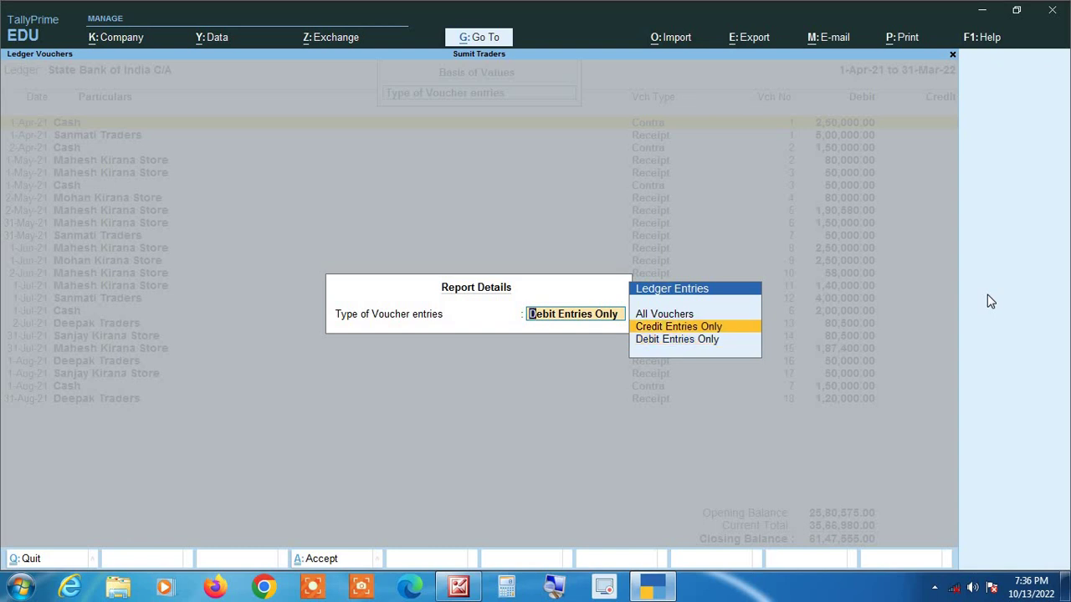
{"action": "key", "text": "Return"}
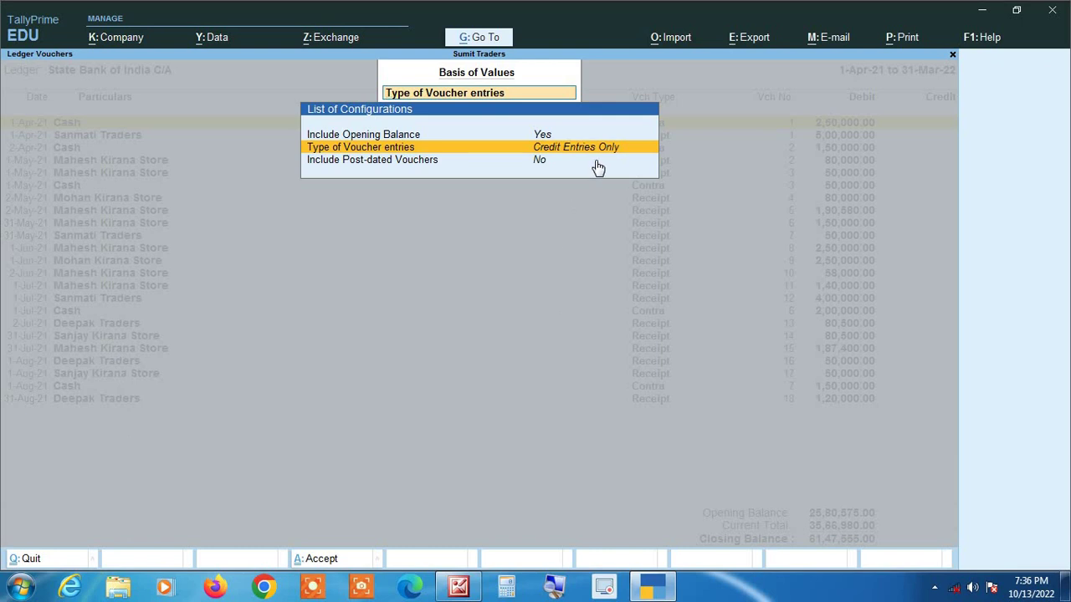
{"action": "key", "text": "ctrl+a"}
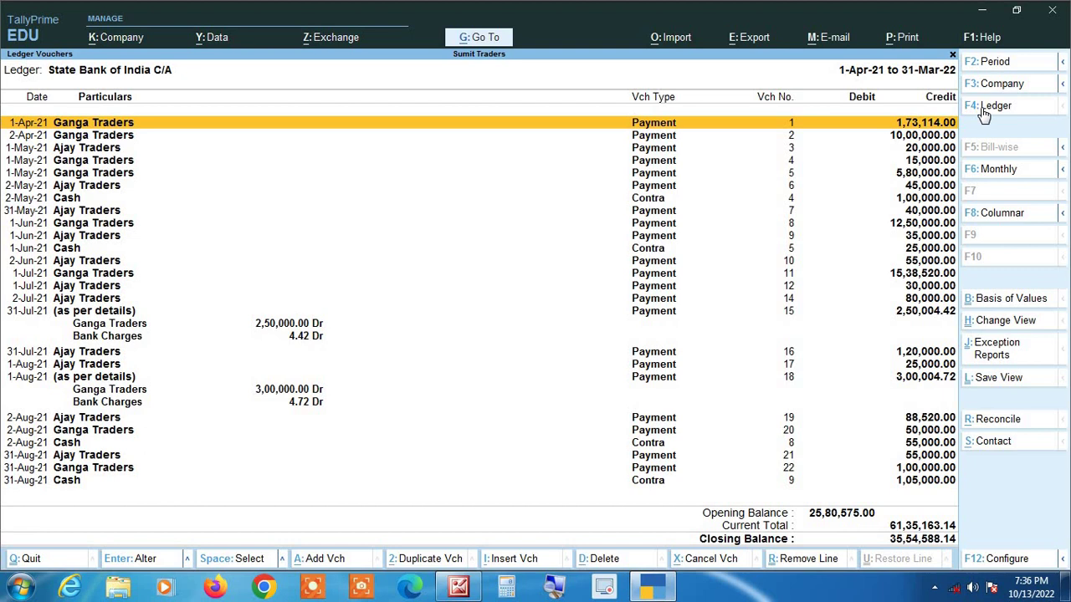
Set the Type of Voucher entries in Basis of Values back to All Vouchers and apply it to the ledger
{"action": "left_click", "coordinate": [997, 301]}
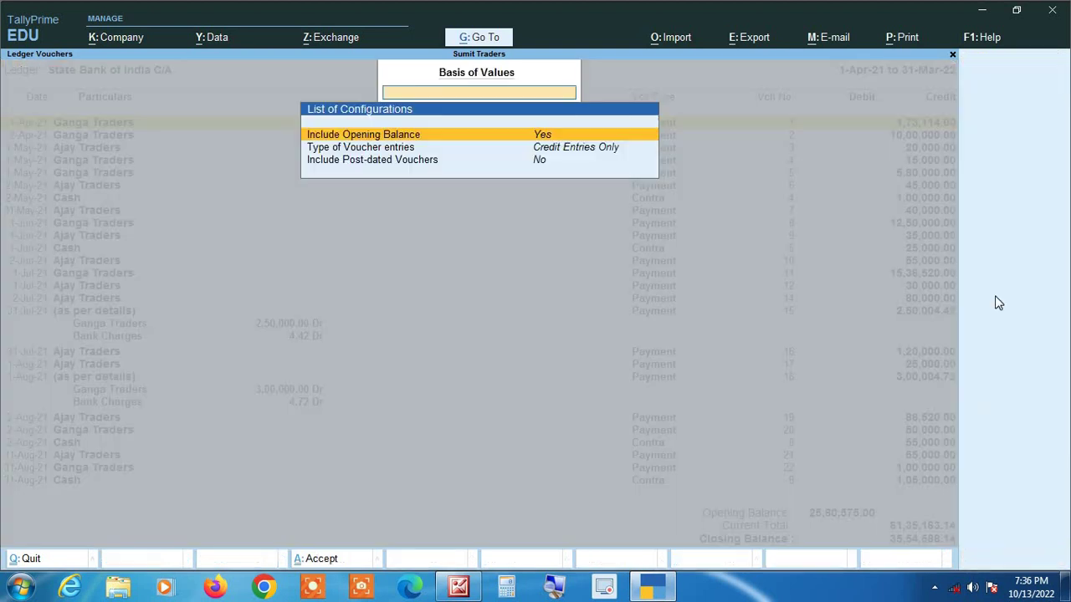
{"action": "key", "text": "Down"}
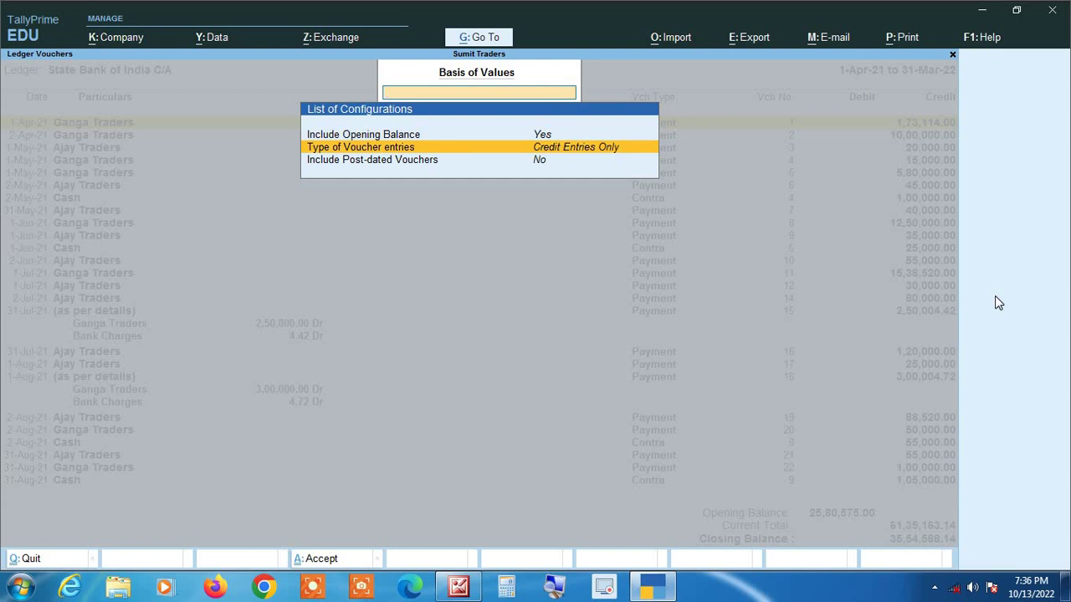
{"action": "key", "text": "Return"}
{"action": "key", "text": "Up"}
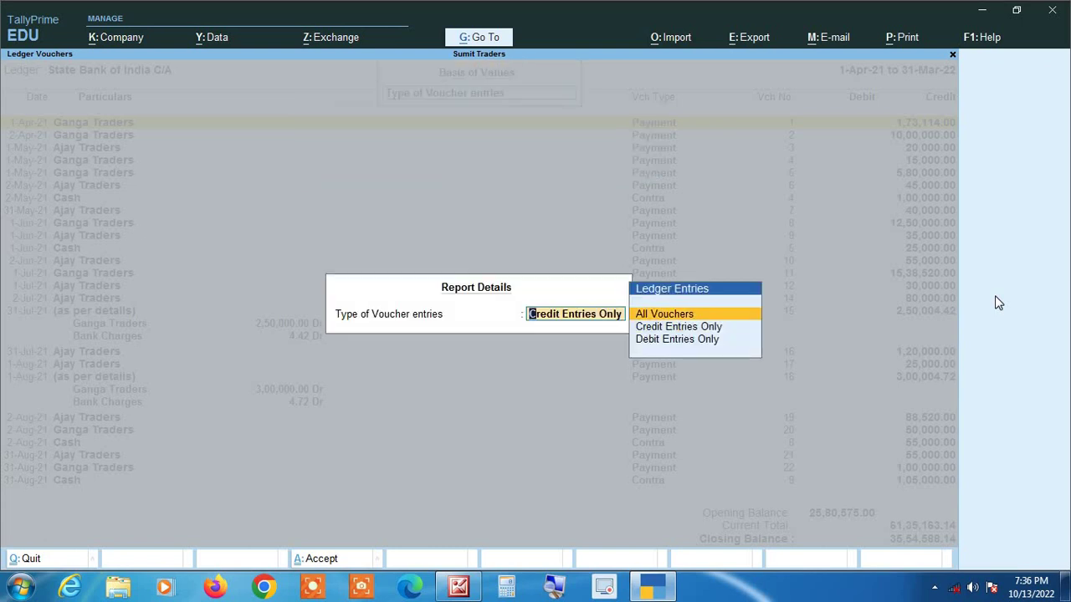
{"action": "key", "text": "Return"}
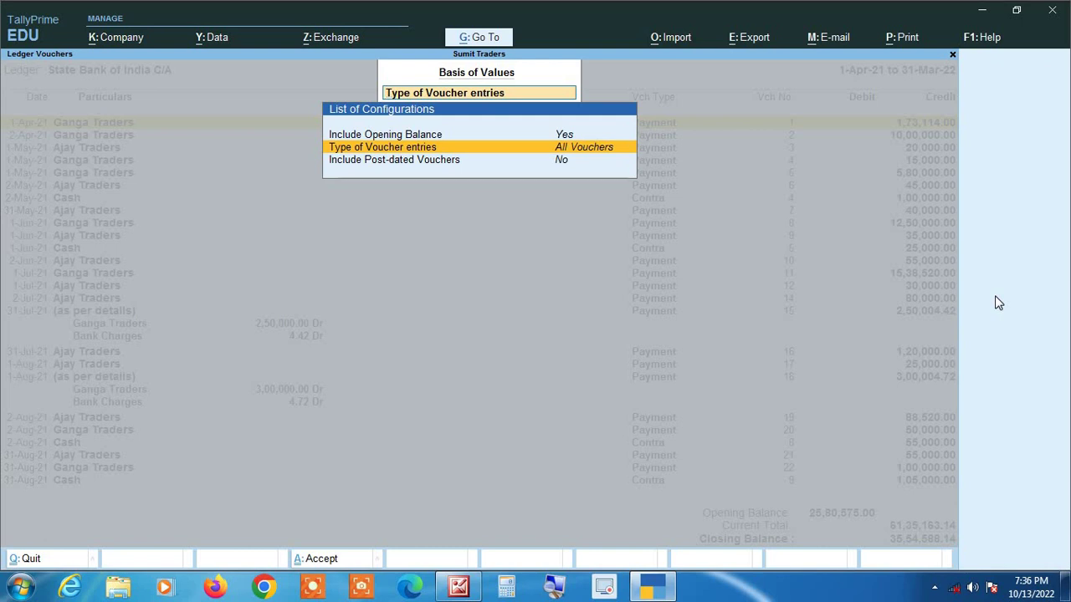
{"action": "key", "text": "Escape"}
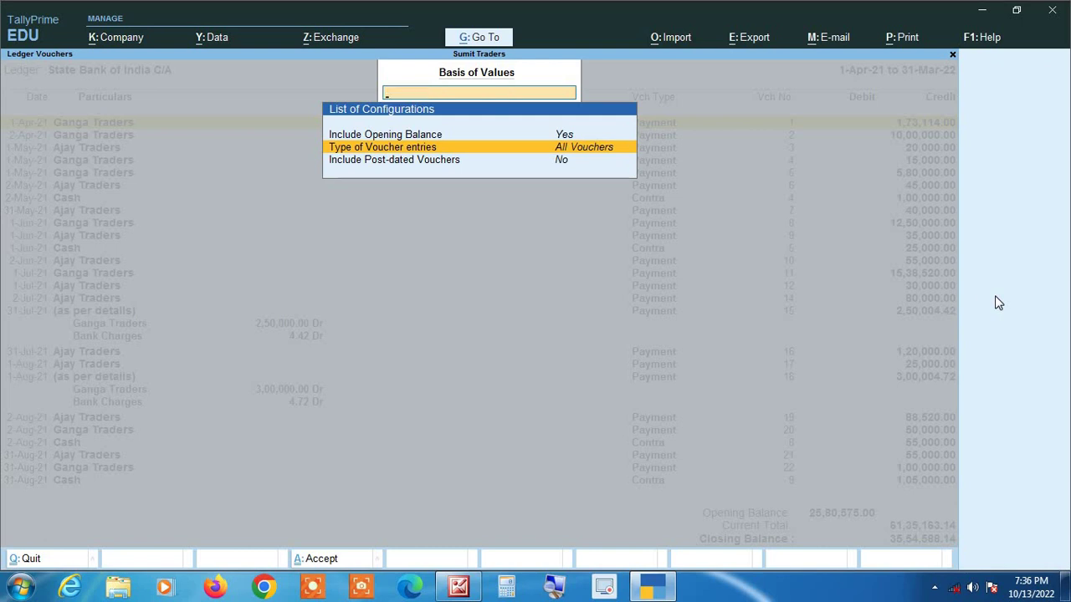
{"action": "key", "text": "ctrl+a"}
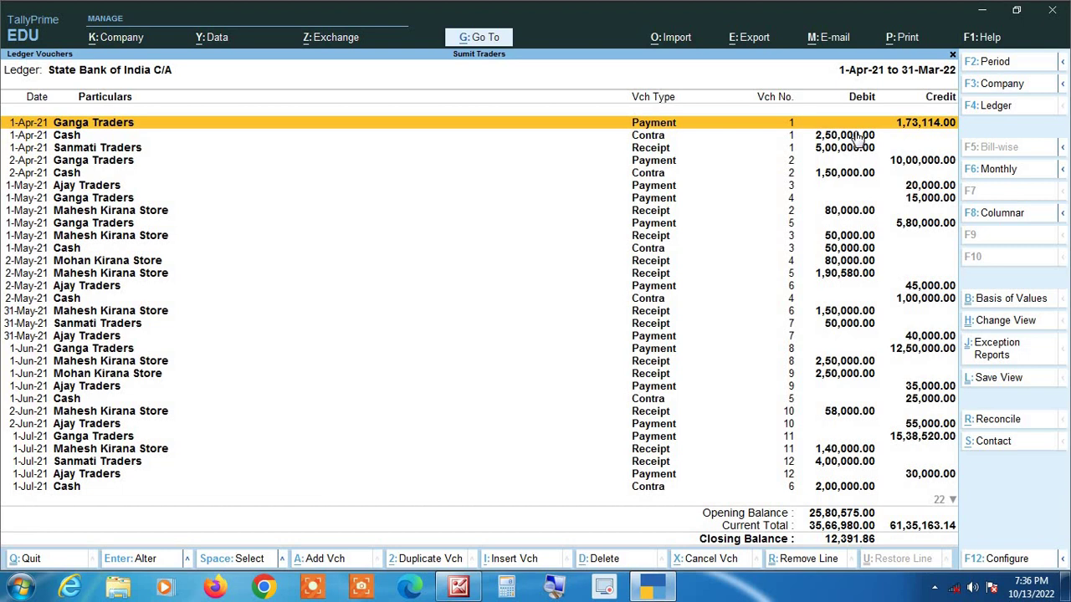
Review the Include Post-dated Vouchers option in Basis of Values and leave it without changing anything
{"action": "left_click", "coordinate": [1006, 303]}
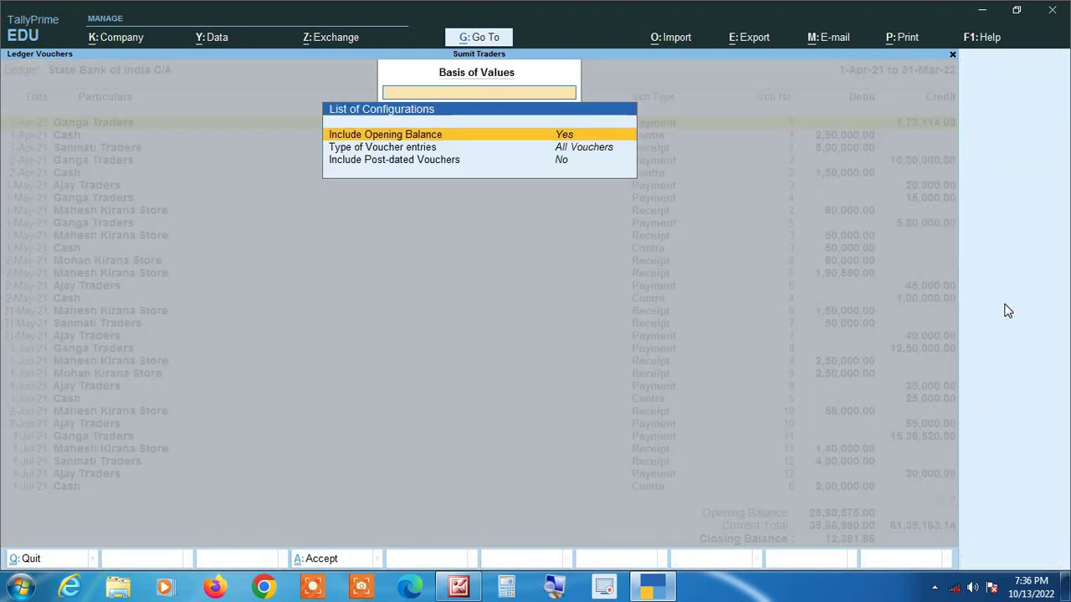
{"action": "key", "text": "Down"}
{"action": "key", "text": "Down"}
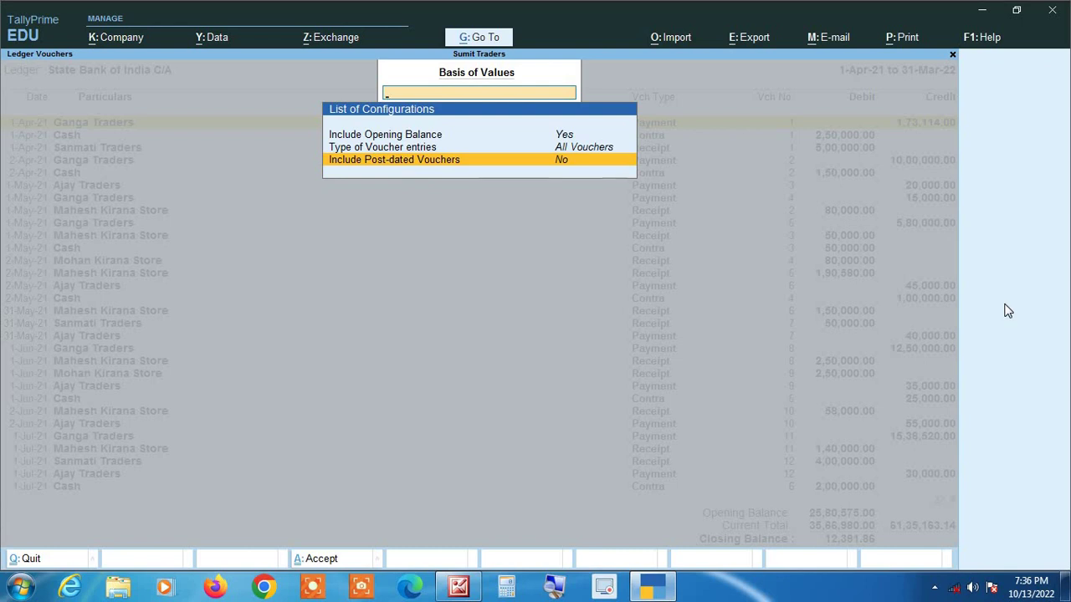
{"action": "key", "text": "Escape"}
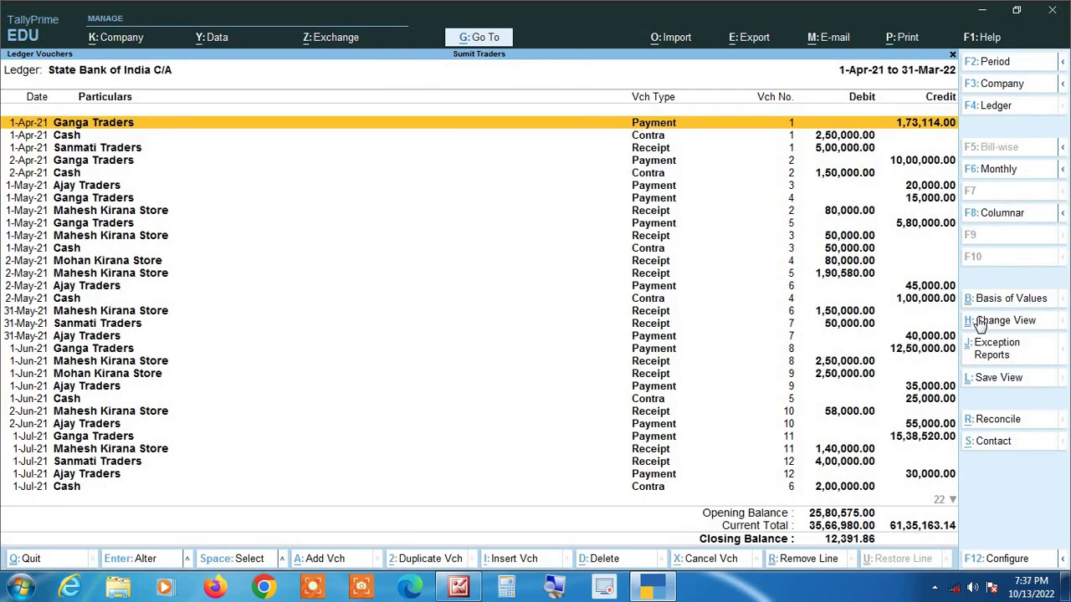
Look through the Columnar view and related reports offered in Change View for the bank ledger, and leave without choosing one
{"action": "left_click", "coordinate": [985, 326]}
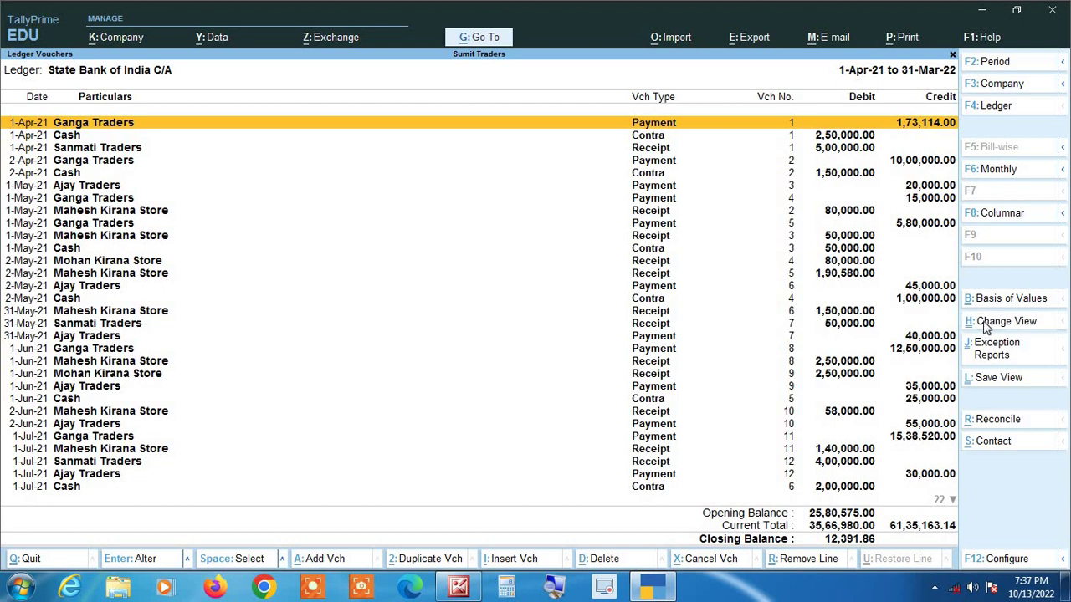
{"action": "left_click", "coordinate": [557, 588]}
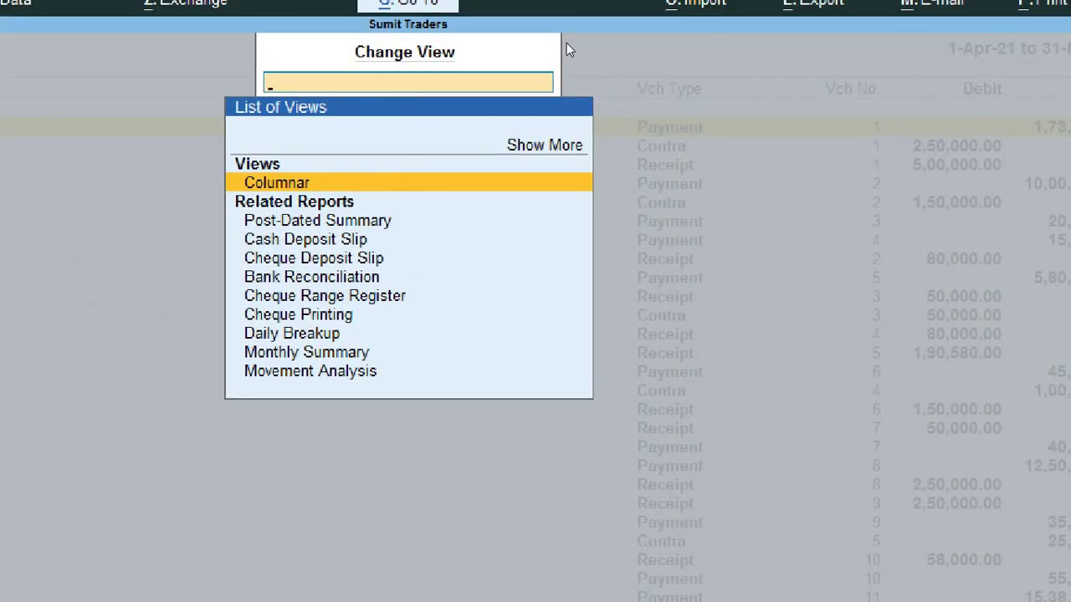
{"action": "key", "text": "Down"}
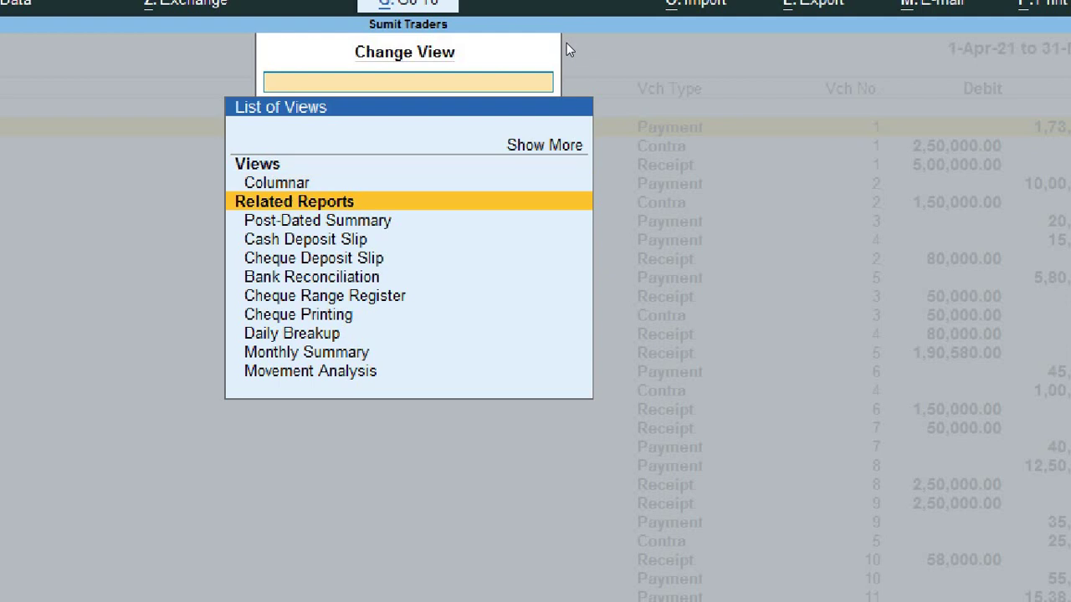
{"action": "key", "text": "Down"}
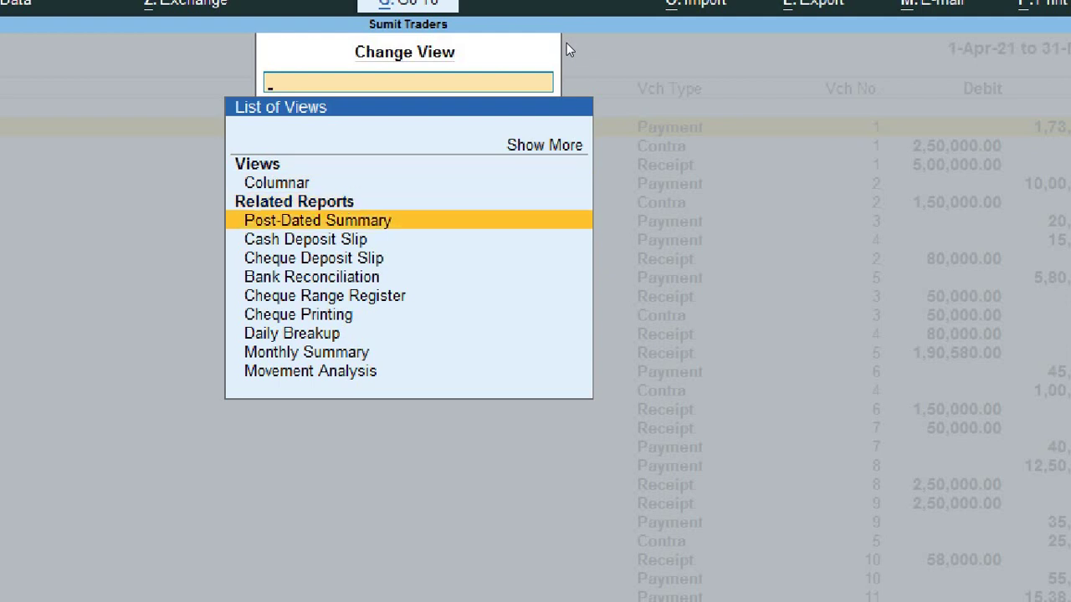
{"action": "key", "text": "Down"}
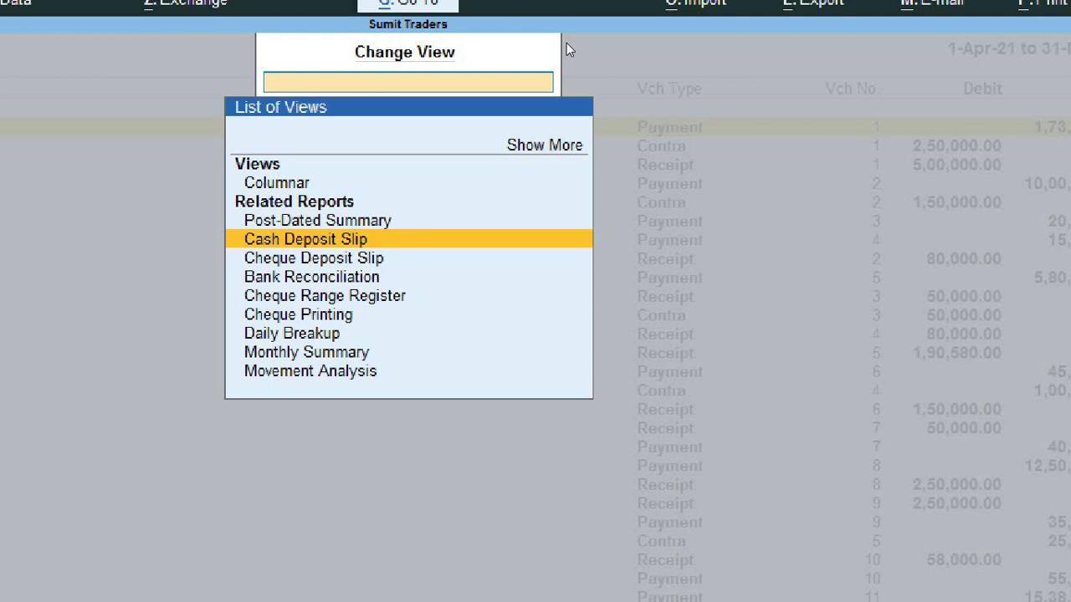
{"action": "key", "text": "Down"}
{"action": "key", "text": "Down"}
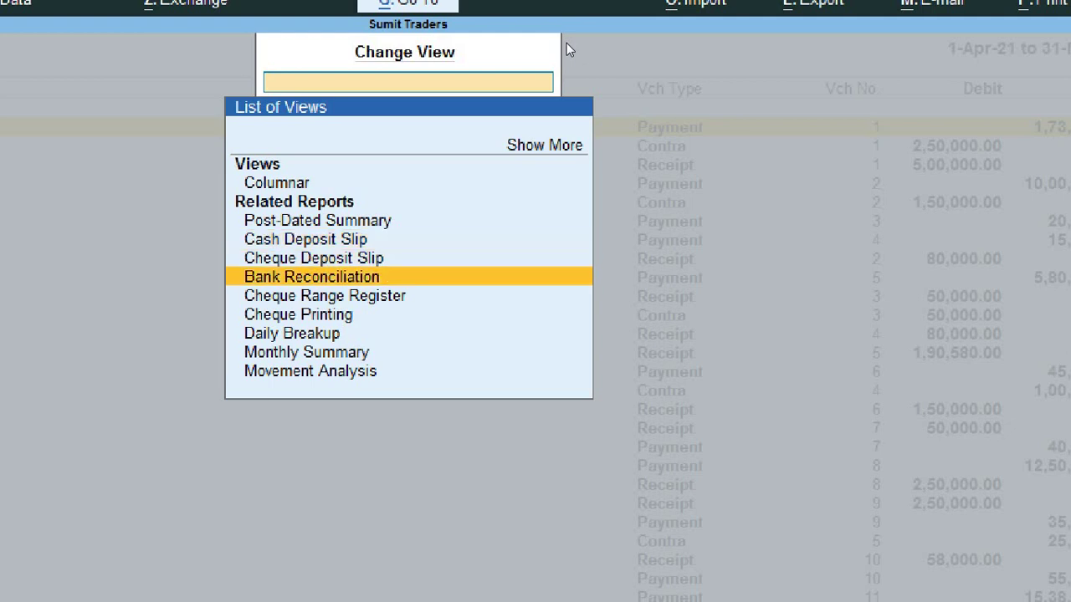
{"action": "key", "text": "Down"}
{"action": "key", "text": "Down"}
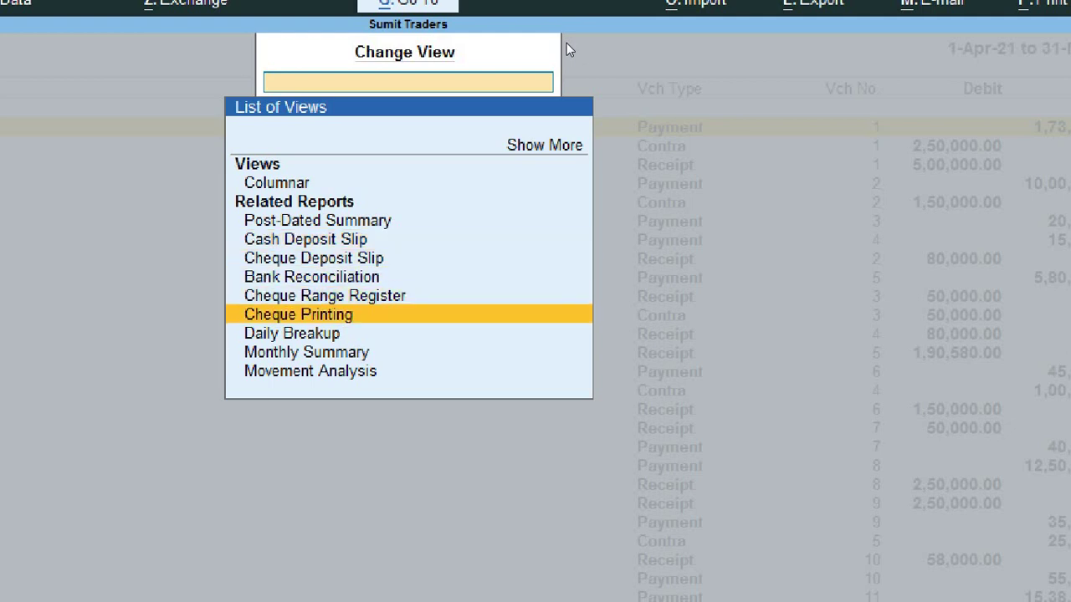
{"action": "key", "text": "Down"}
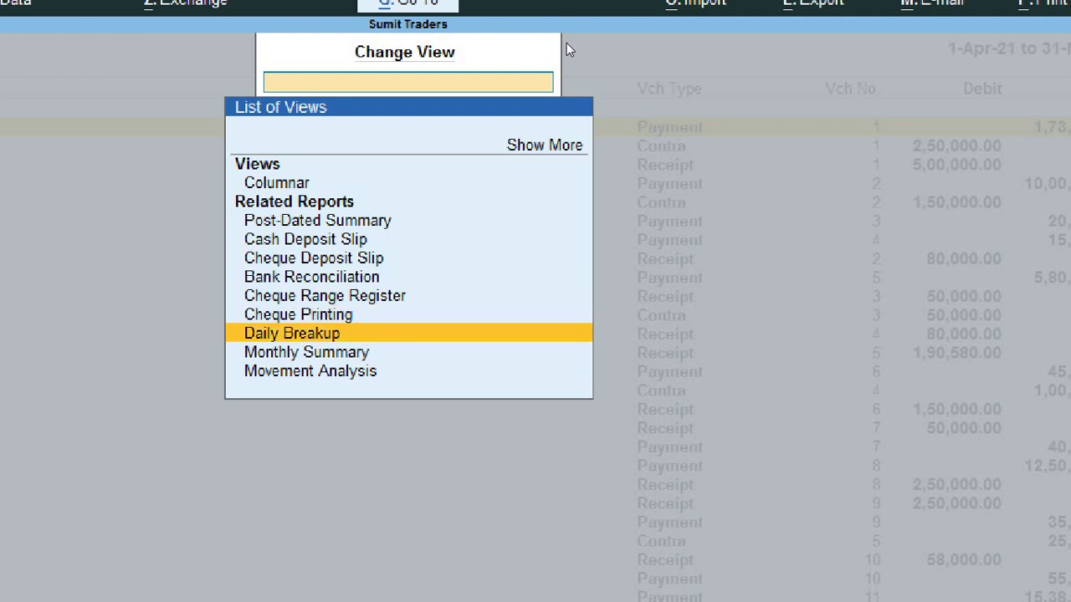
{"action": "key", "text": "Down"}
{"action": "key", "text": "Down"}
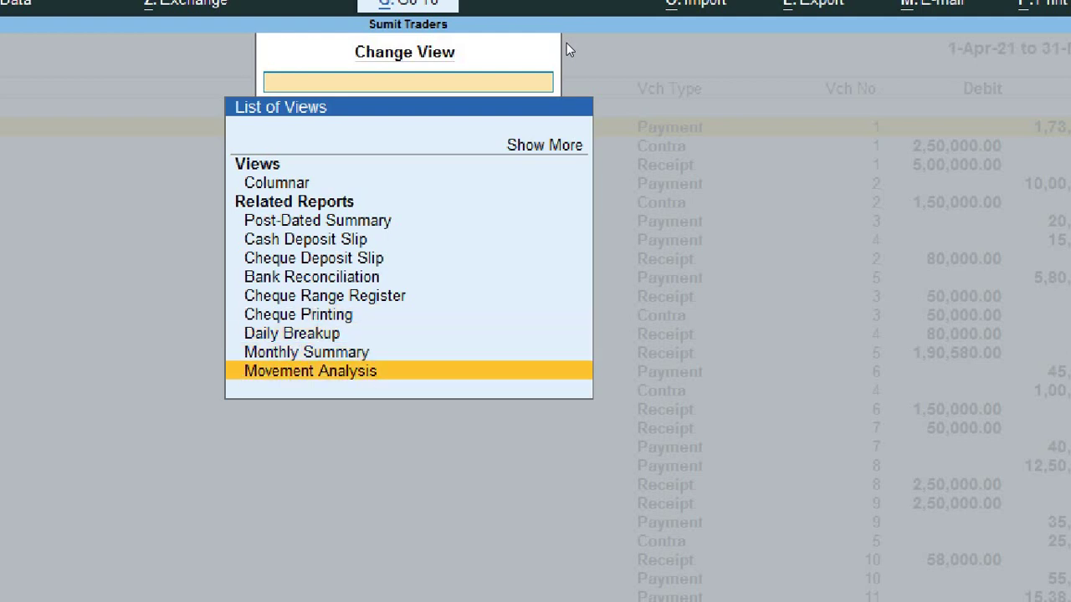
{"action": "key", "text": "Up"}
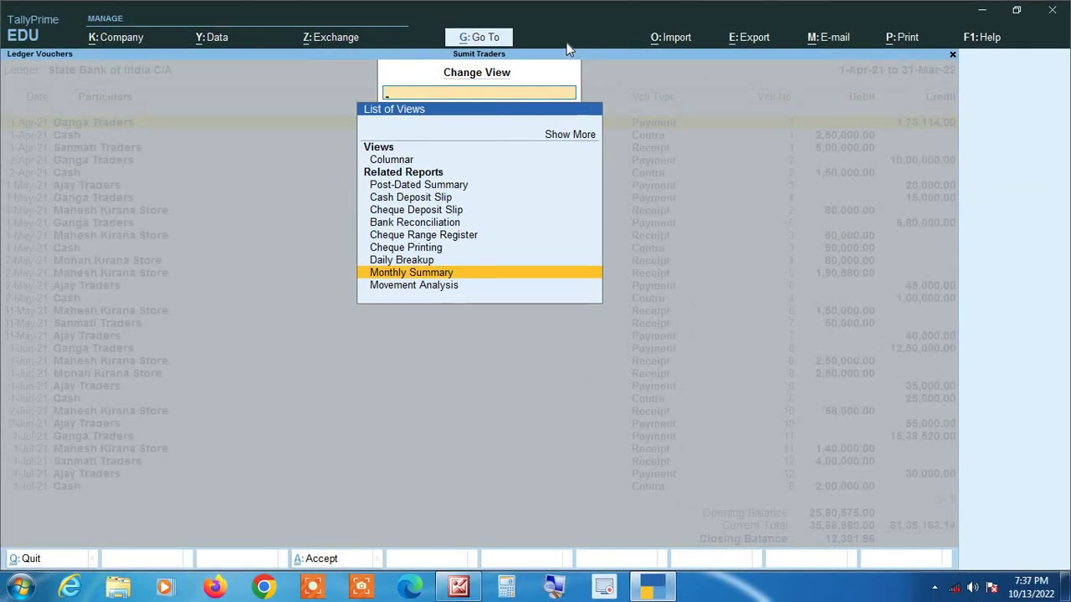
{"action": "key", "text": "Escape"}
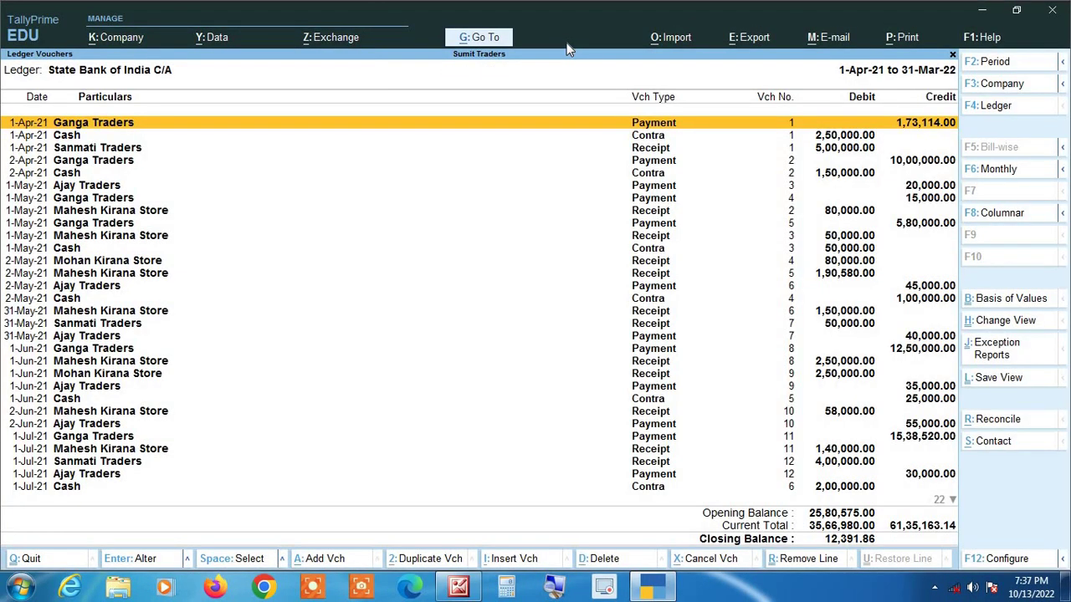
Review the Optional, Cancelled and Post-Dated Vouchers options in the ledger's Exception Reports, and leave without opening any
{"action": "left_click", "coordinate": [993, 358]}
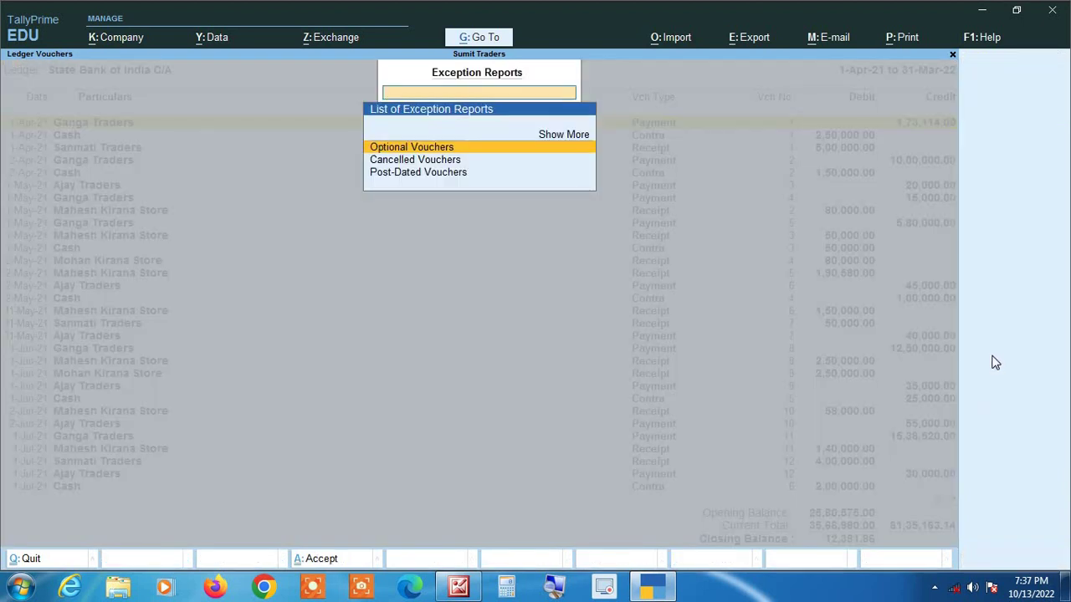
{"action": "key", "text": "Escape"}
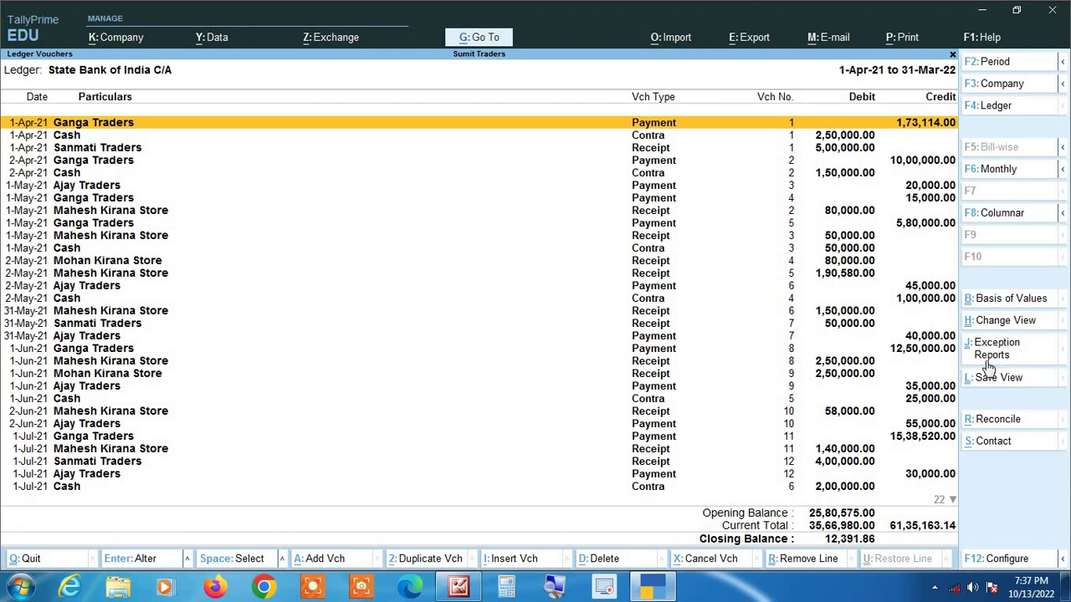
{"action": "left_click", "coordinate": [989, 366]}
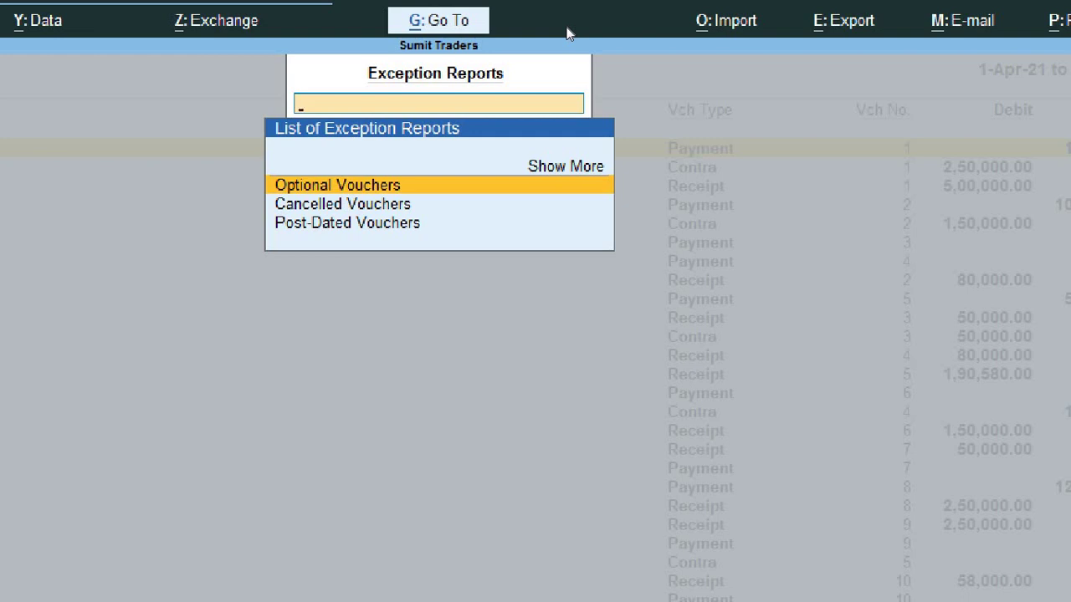
{"action": "key", "text": "Down"}
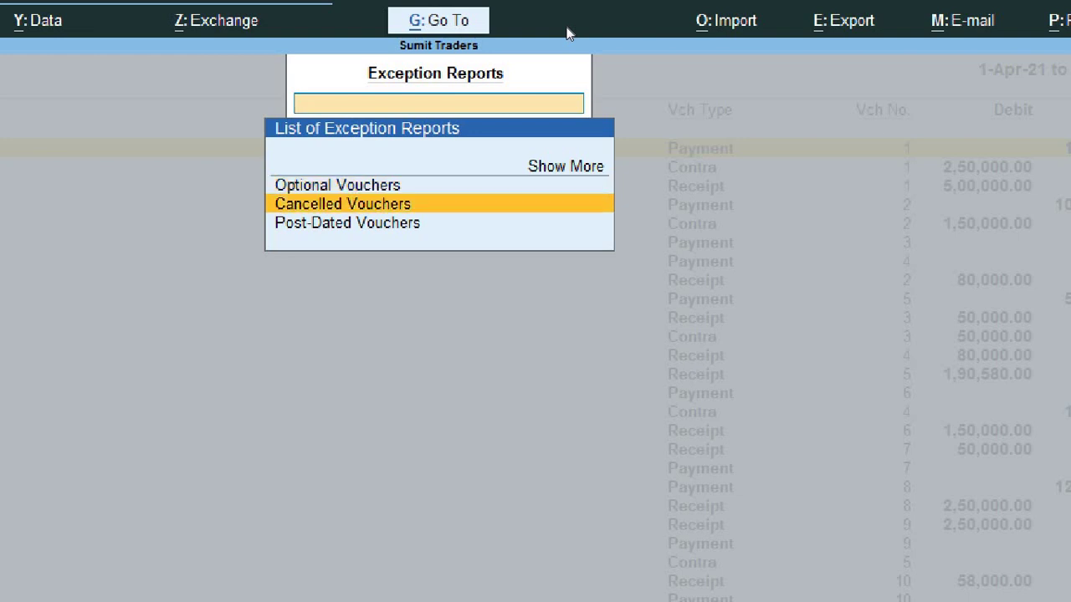
{"action": "key", "text": "Down"}
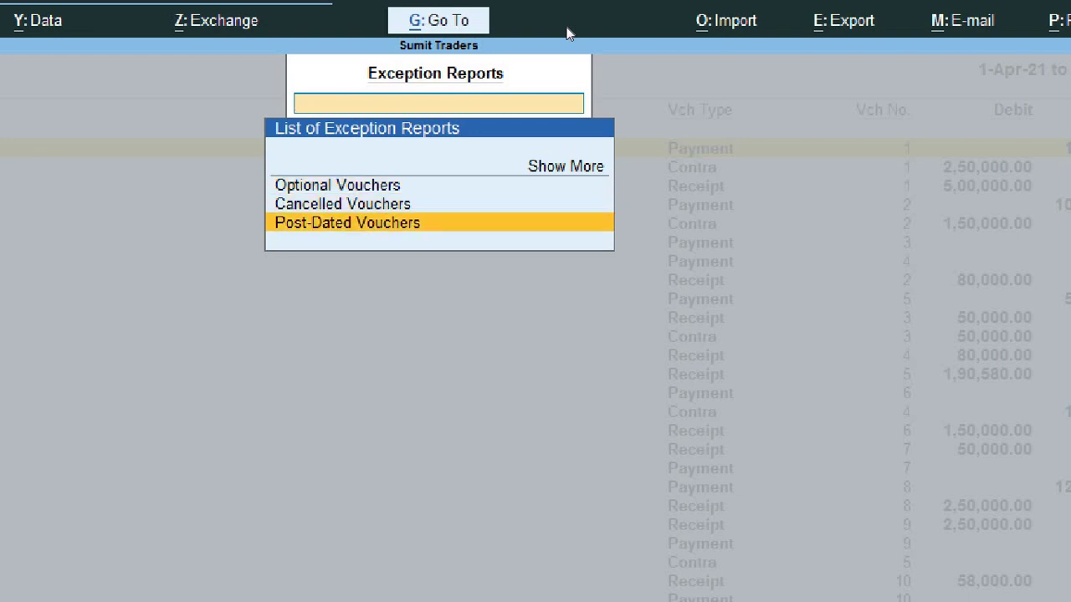
{"action": "key", "text": "Up"}
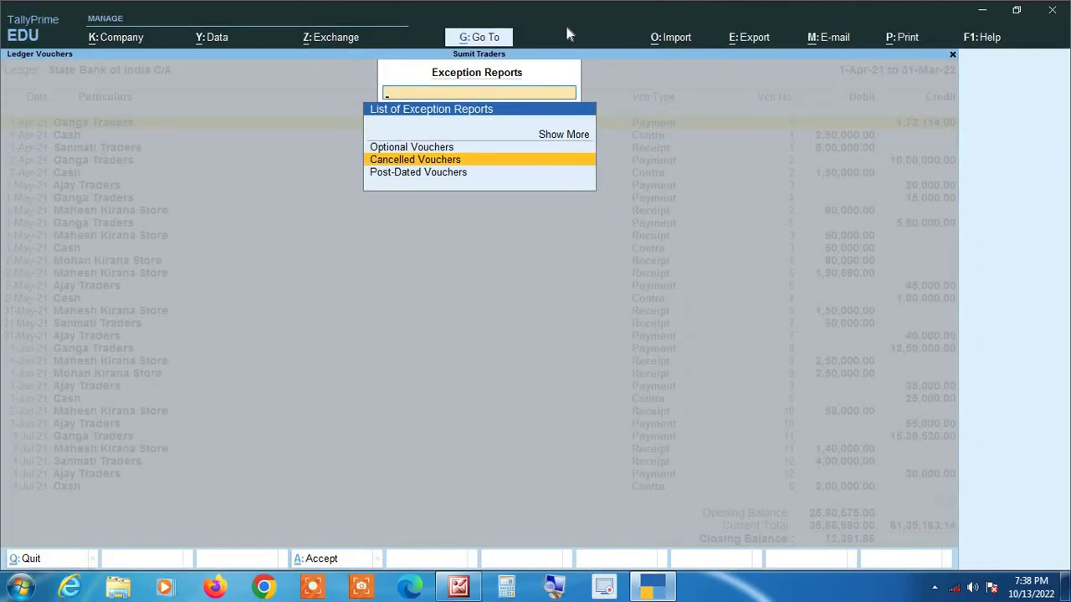
{"action": "key", "text": "Escape"}
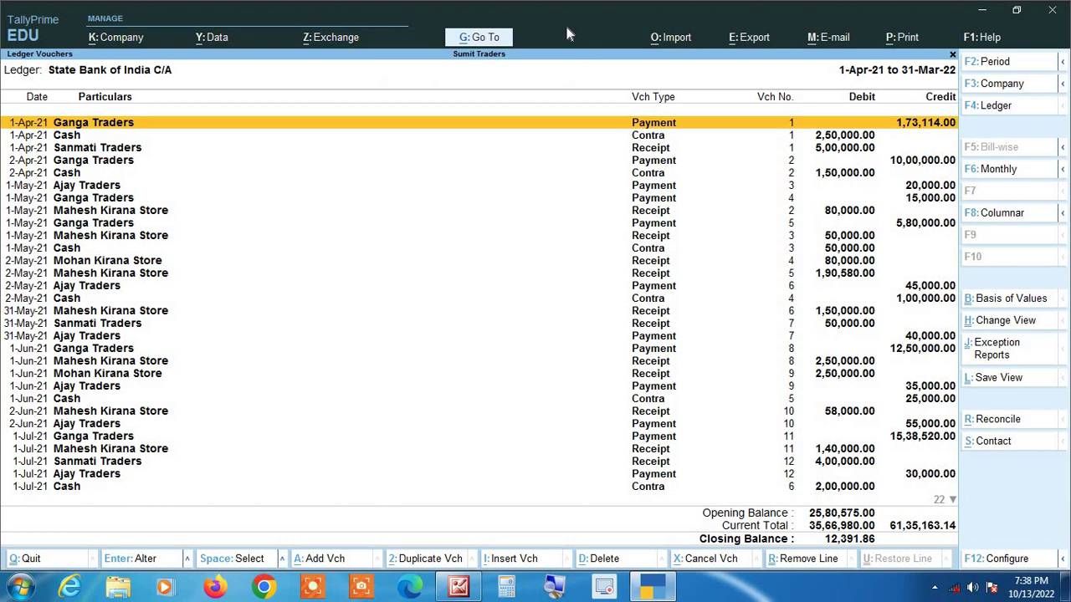
View the Bank Reconciliation report for State Bank of India C/A and return to the ledger vouchers
{"action": "left_click", "coordinate": [1002, 421]}
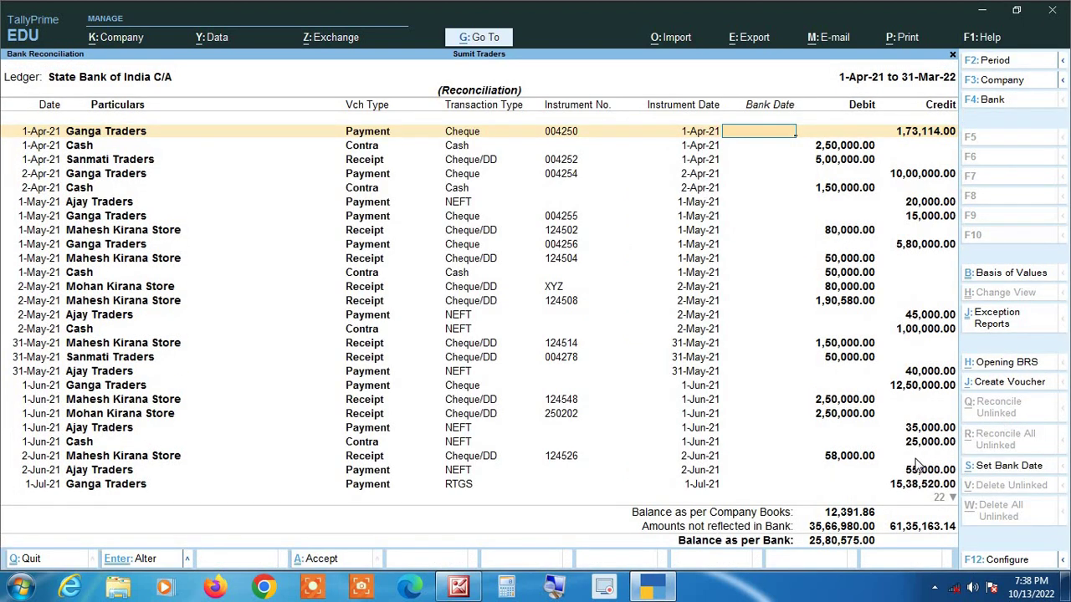
{"action": "key", "text": "Escape"}
{"action": "key", "text": "y"}
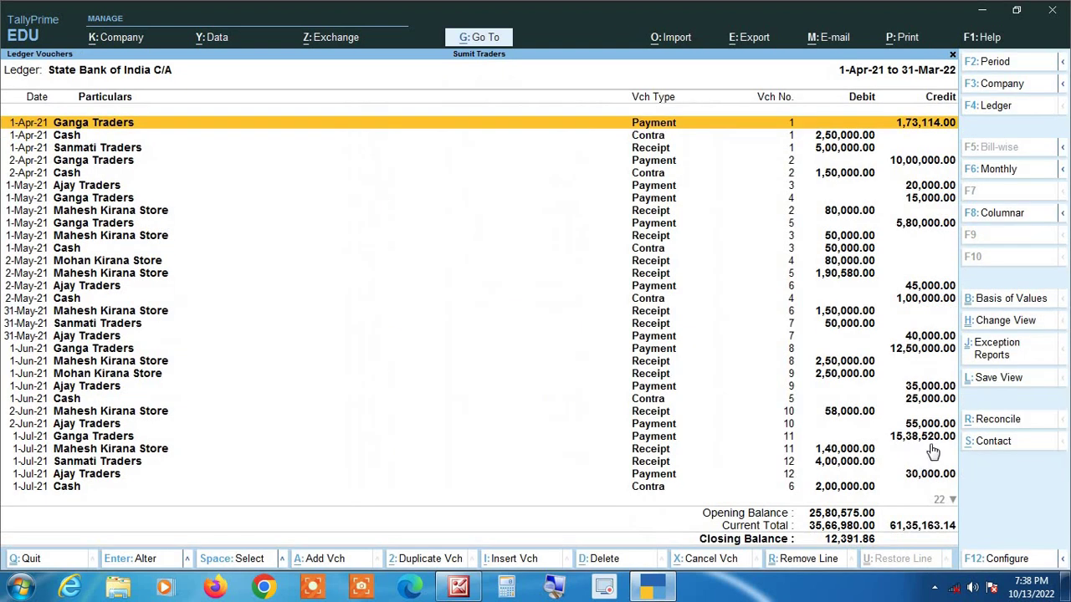
{"action": "left_click", "coordinate": [997, 422]}
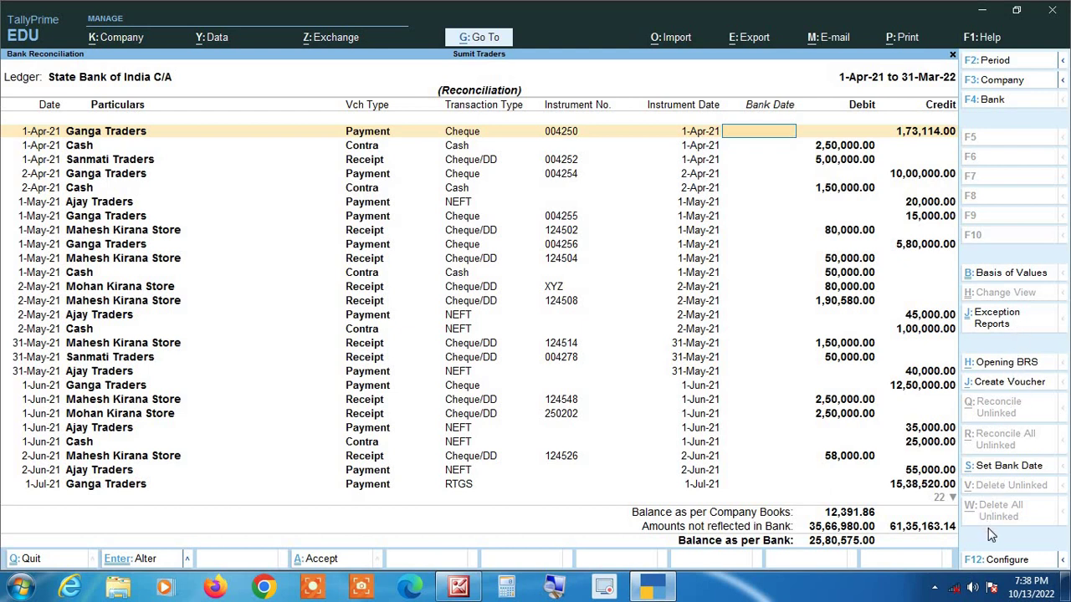
{"action": "key", "text": "Escape"}
{"action": "key", "text": "y"}
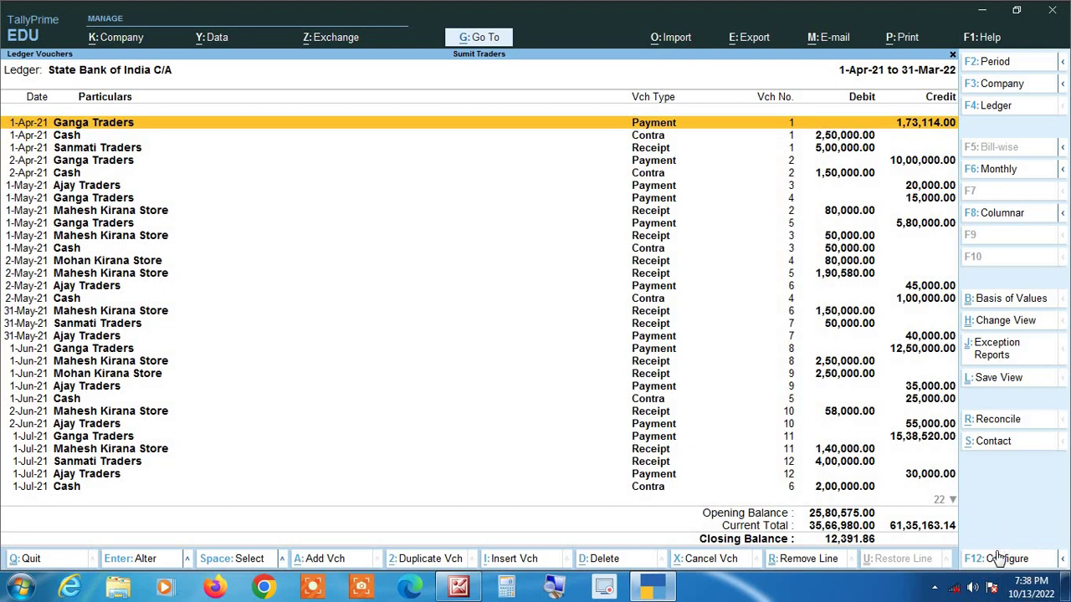
In the ledger report's configuration, set Show Mode of Payment to Yes
{"action": "left_click", "coordinate": [1020, 566]}
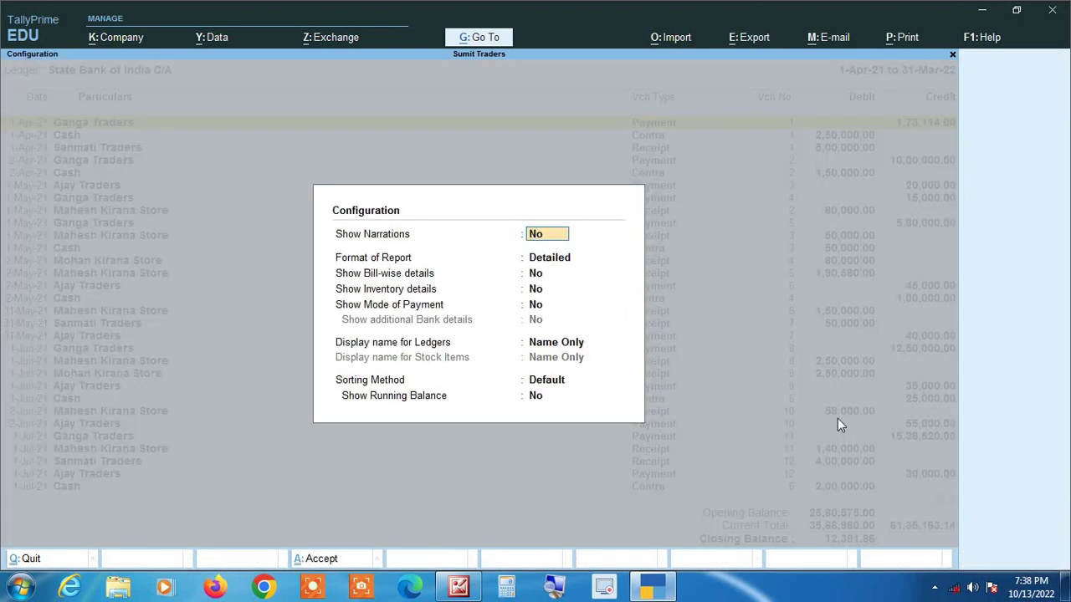
{"action": "left_click", "coordinate": [554, 588]}
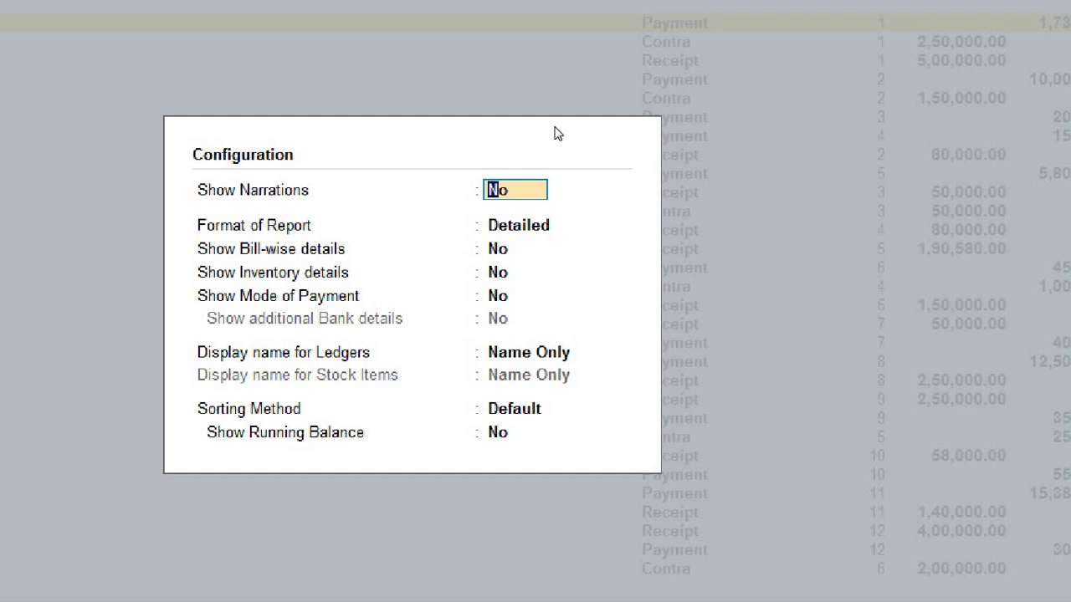
{"action": "key", "text": "Return"}
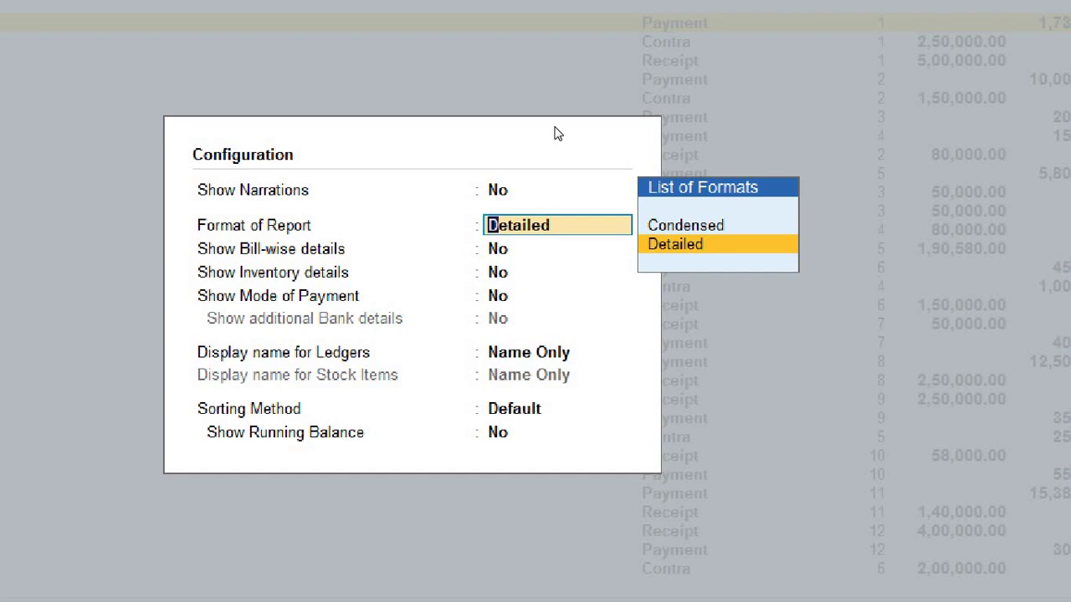
{"action": "key", "text": "Return"}
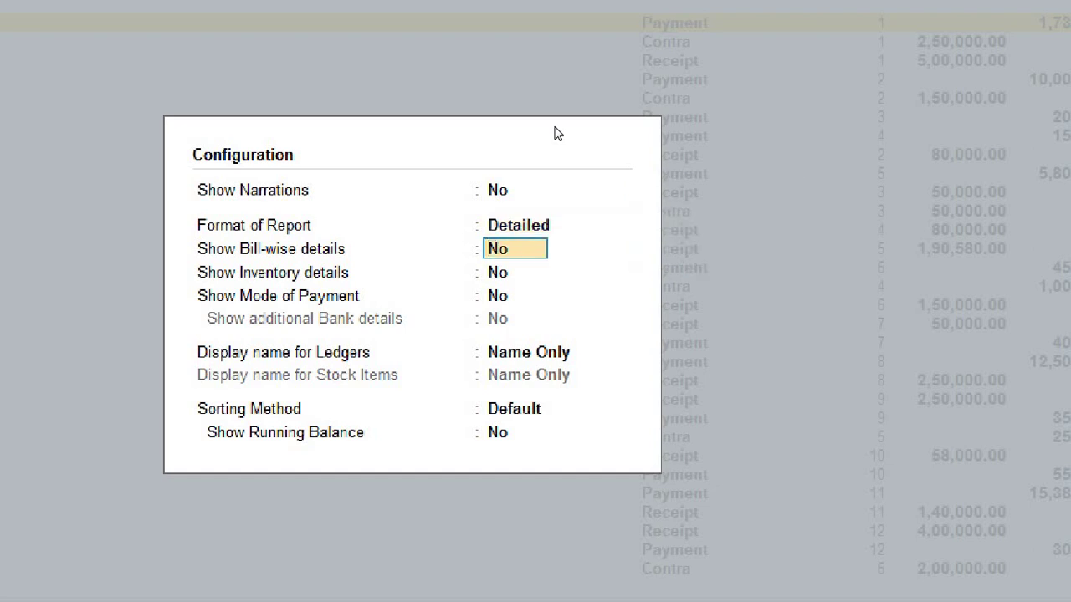
{"action": "key", "text": "Return"}
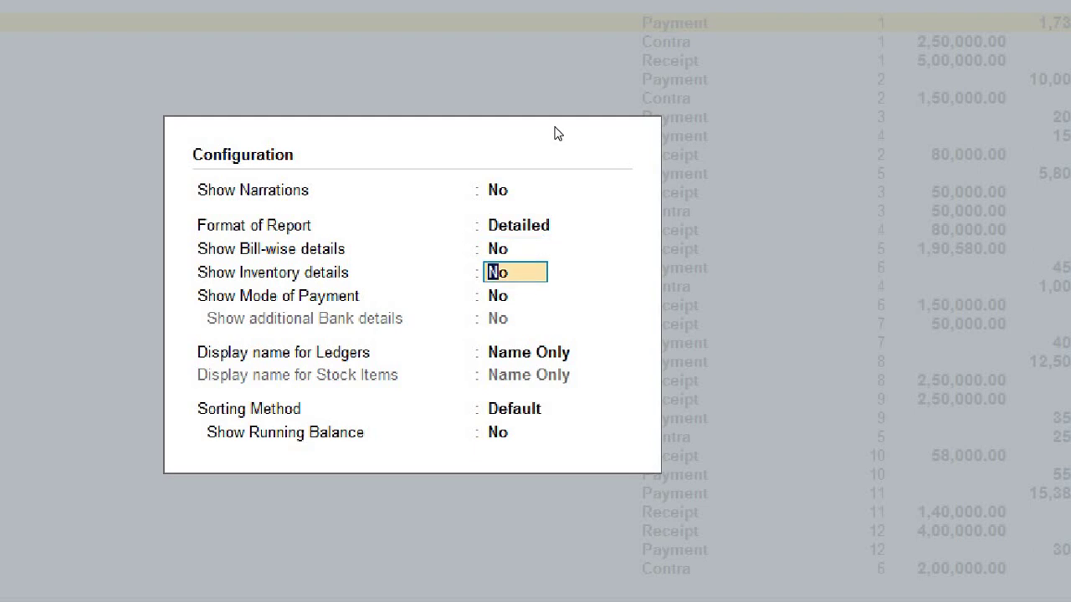
{"action": "key", "text": "Return"}
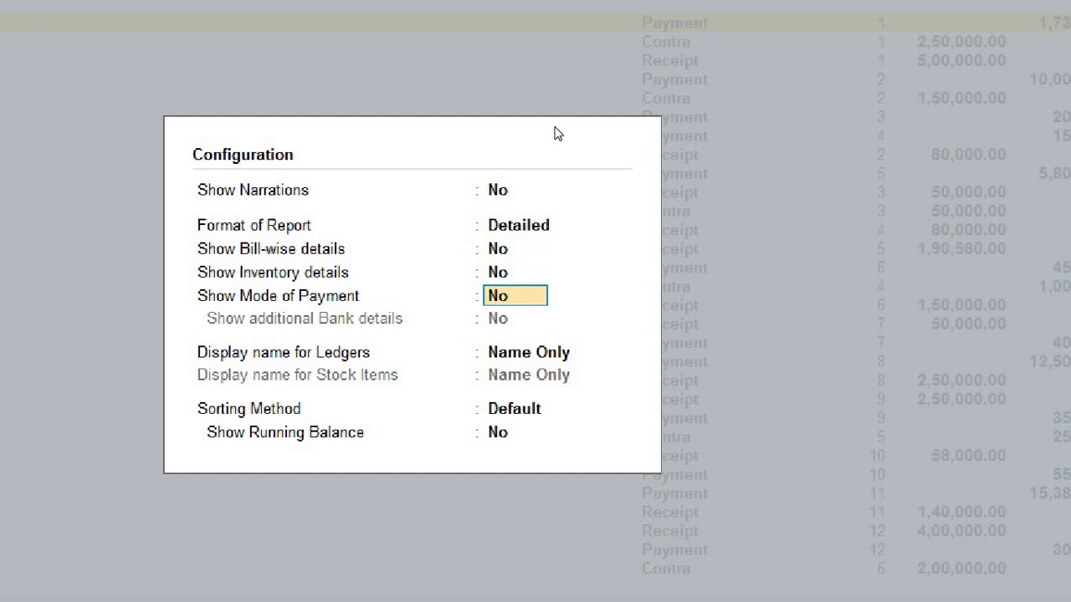
{"action": "type", "text": "yes"}
{"action": "key", "text": "Return"}
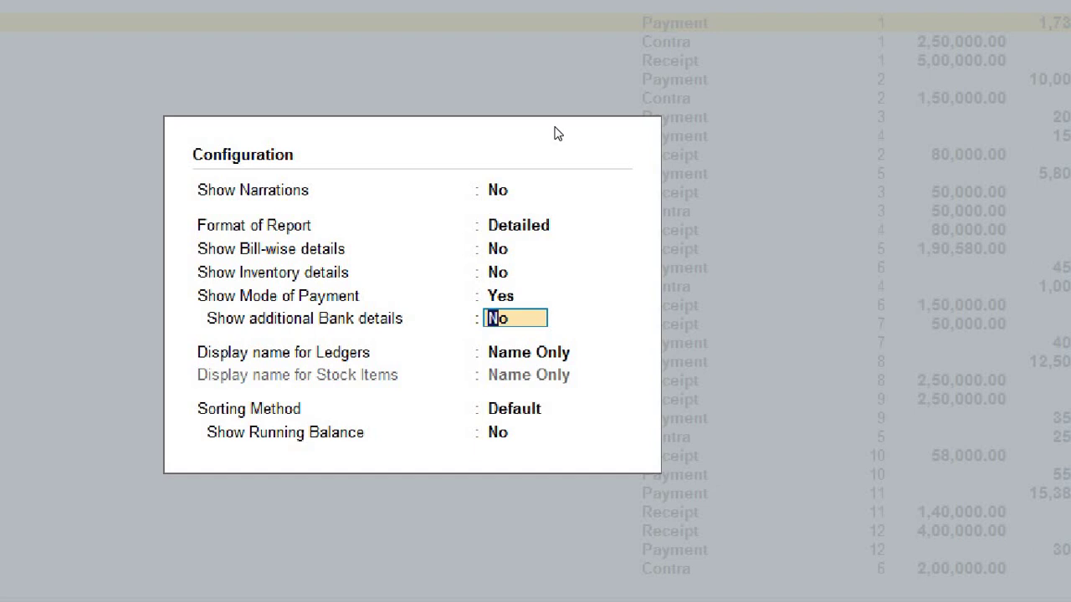
Set Show additional Bank details to Yes, keep the remaining options, and apply the configuration to the ledger report
{"action": "type", "text": "yes"}
{"action": "key", "text": "Return"}
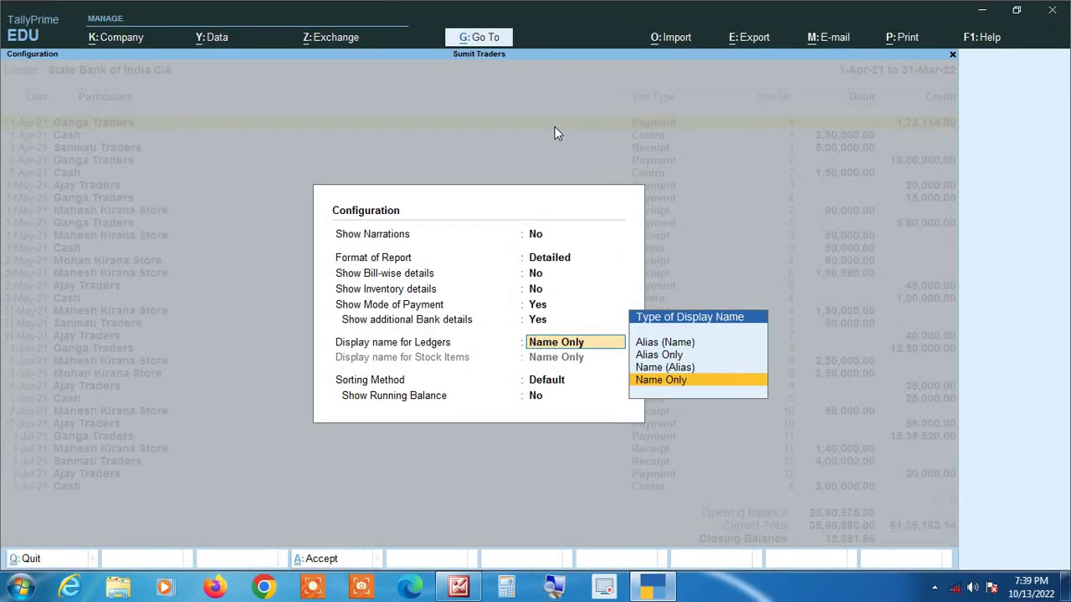
{"action": "key", "text": "Return"}
{"action": "key", "text": "Return"}
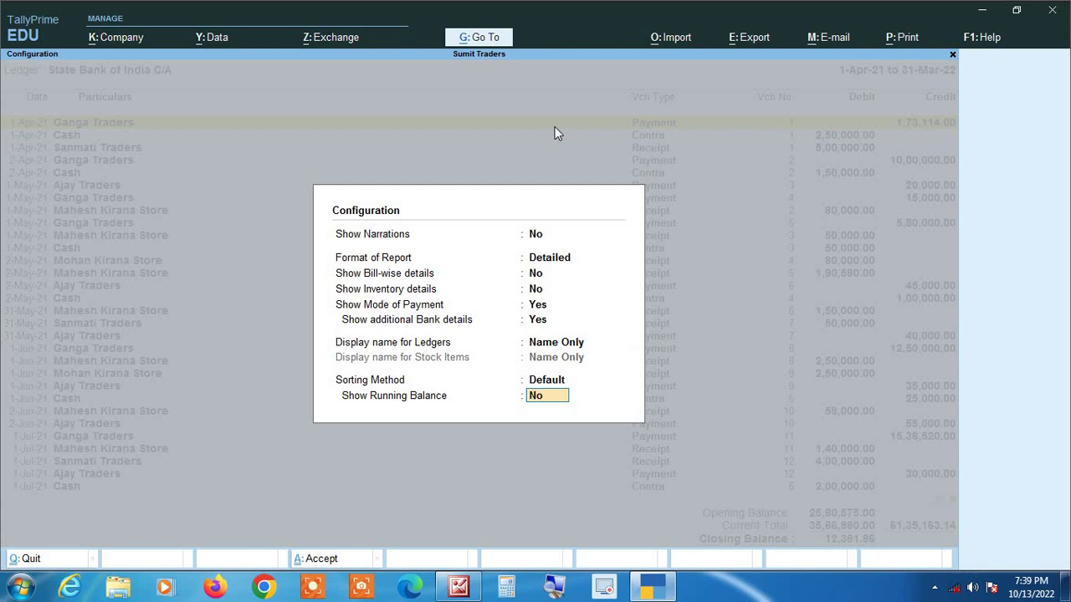
{"action": "key", "text": "Return"}
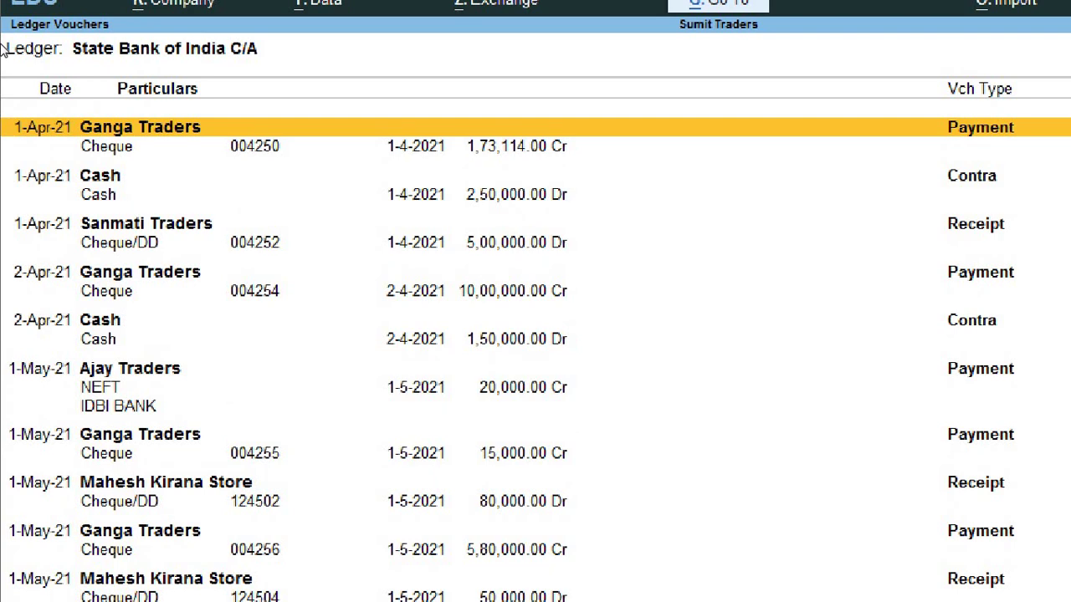
Examine the payment mode, instrument number, date and bank details listed under each voucher in the ledger
{"action": "key", "text": "Down"}
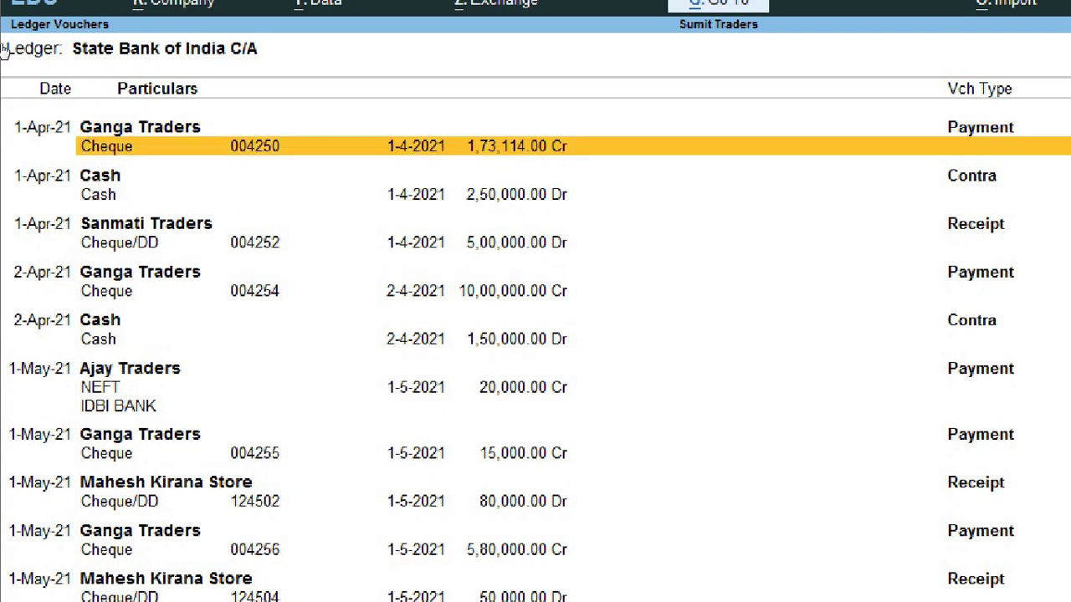
{"action": "key", "text": "Down"}
{"action": "key", "text": "Down"}
{"action": "key", "text": "Down"}
{"action": "key", "text": "Down"}
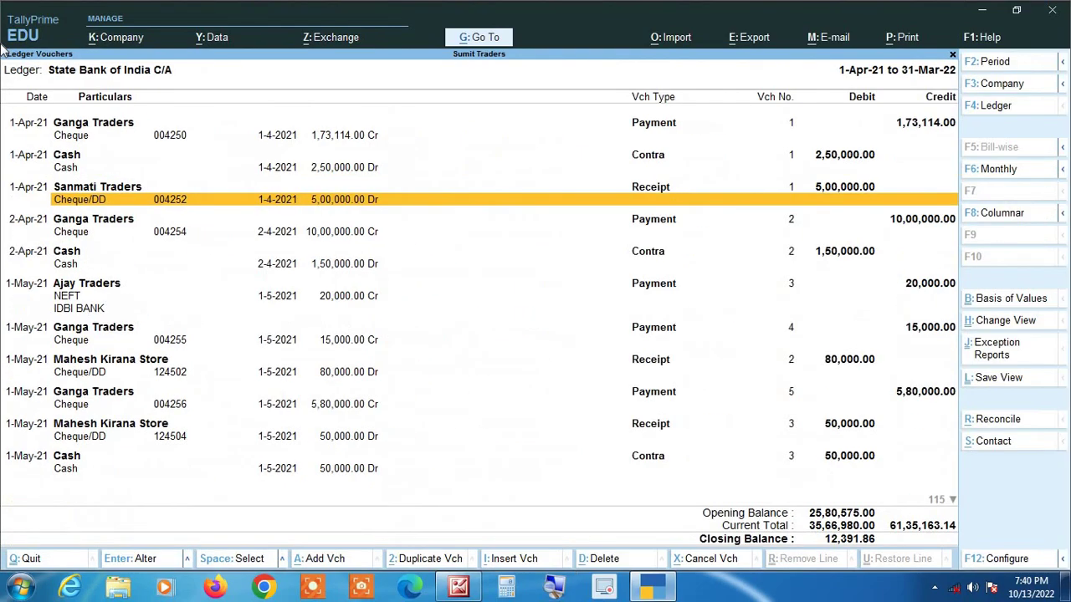
{"action": "key", "text": "Down"}
{"action": "key", "text": "Down"}
{"action": "key", "text": "Down"}
{"action": "key", "text": "Down"}
{"action": "key", "text": "Down"}
{"action": "key", "text": "Down"}
{"action": "key", "text": "Down"}
{"action": "key", "text": "Down"}
{"action": "key", "text": "Down"}
{"action": "key", "text": "Down"}
{"action": "key", "text": "Down"}
{"action": "key", "text": "Down"}
{"action": "key", "text": "Down"}
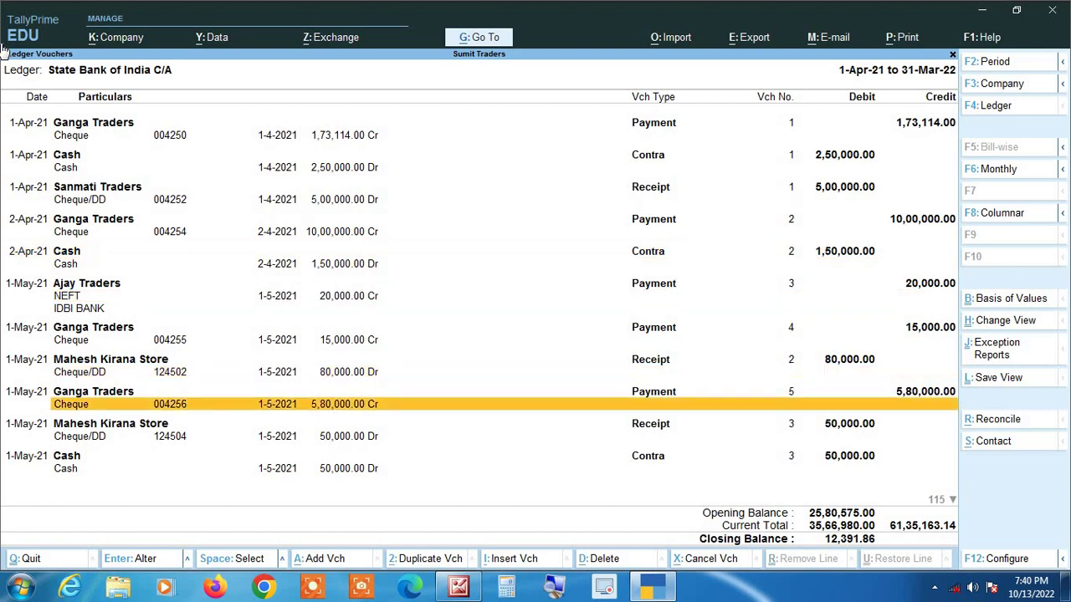
Look through the bank ledger's vouchers from May to June 2021 with their cheque, NEFT and cash details
{"action": "key", "text": "Up"}
{"action": "key", "text": "Up"}
{"action": "key", "text": "Up"}
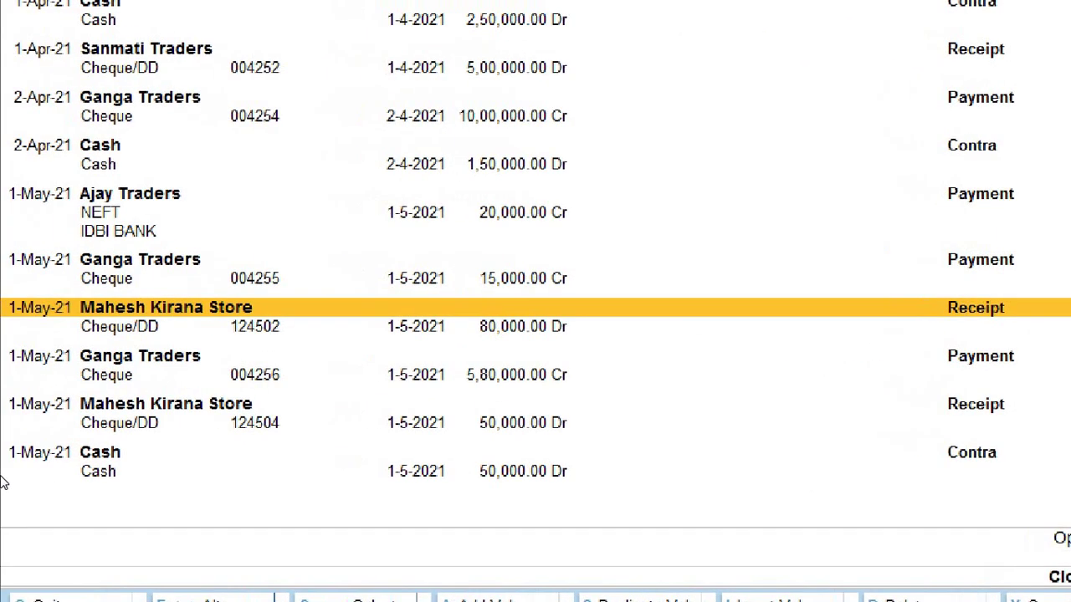
{"action": "key", "text": "Down"}
{"action": "key", "text": "Down"}
{"action": "key", "text": "Down"}
{"action": "key", "text": "Down"}
{"action": "key", "text": "Down"}
{"action": "key", "text": "Down"}
{"action": "key", "text": "Down"}
{"action": "key", "text": "Down"}
{"action": "key", "text": "Down"}
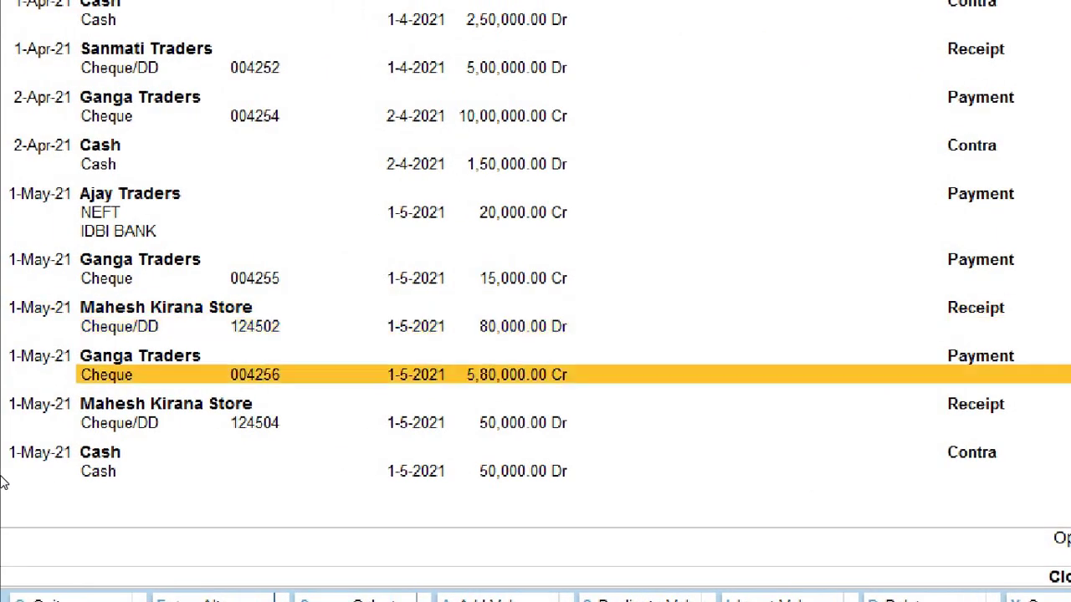
{"action": "key", "text": "Up"}
{"action": "key", "text": "Up"}
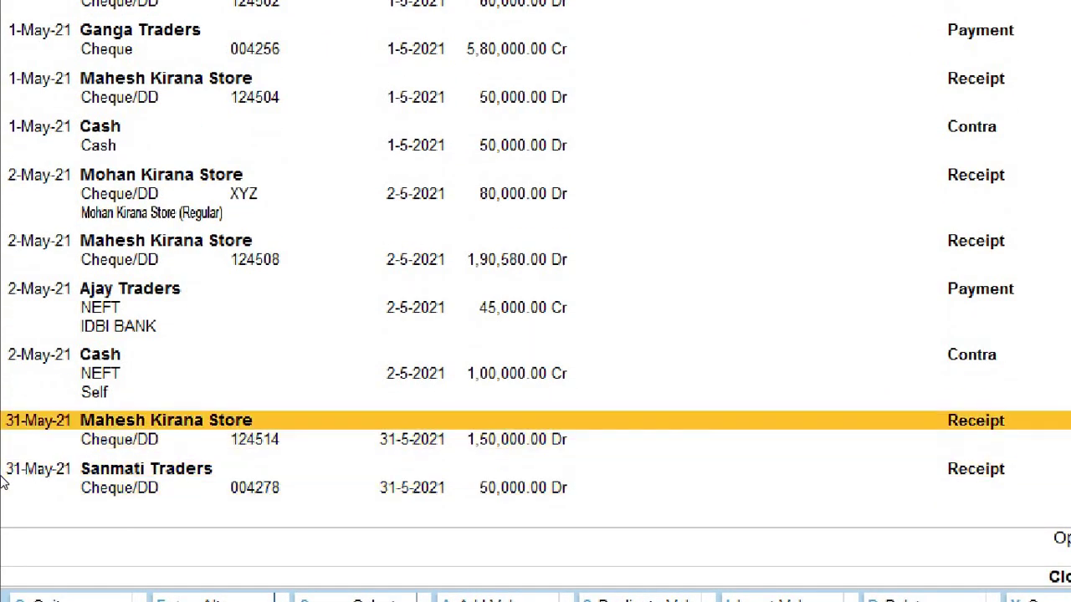
{"action": "key", "text": "Down"}
{"action": "key", "text": "Down"}
{"action": "key", "text": "Down"}
{"action": "key", "text": "Down"}
{"action": "key", "text": "Down"}
{"action": "key", "text": "Down"}
{"action": "key", "text": "Down"}
{"action": "key", "text": "Down"}
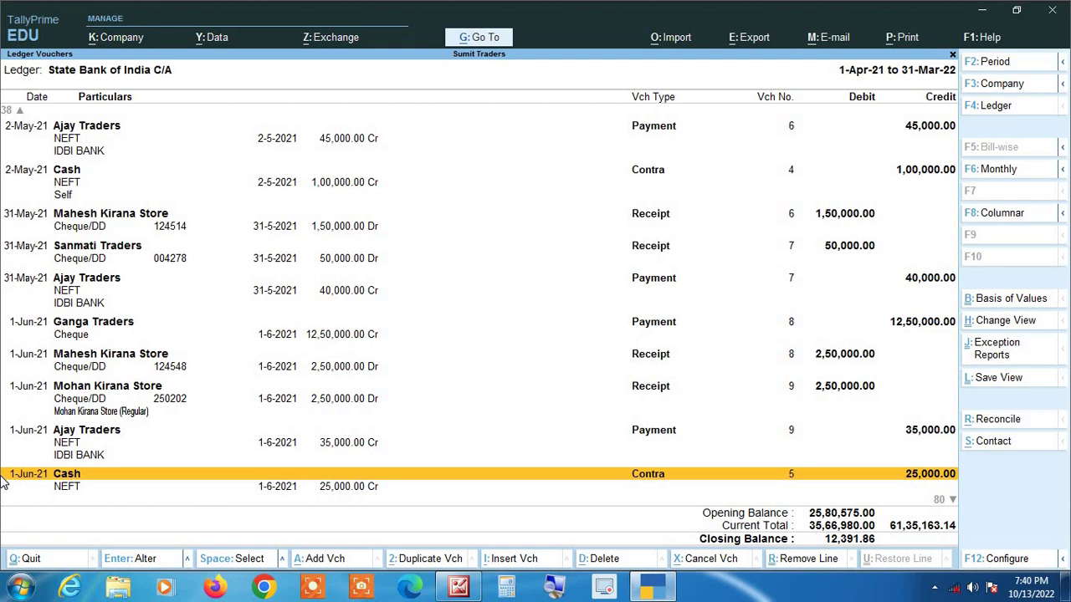
Reload the State Bank of India C/A ledger and set its period from 1-4-21 to 31-3-2022
{"action": "key", "text": "F4"}
{"action": "key", "text": "Return"}
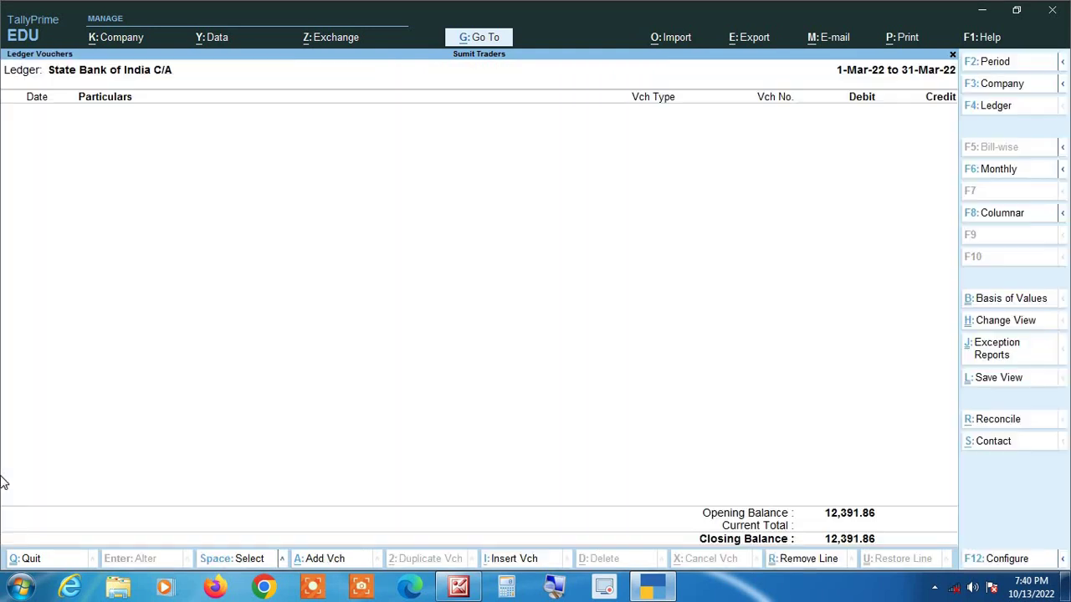
{"action": "key", "text": "F2"}
{"action": "type", "text": "1.4.21"}
{"action": "key", "text": "Return"}
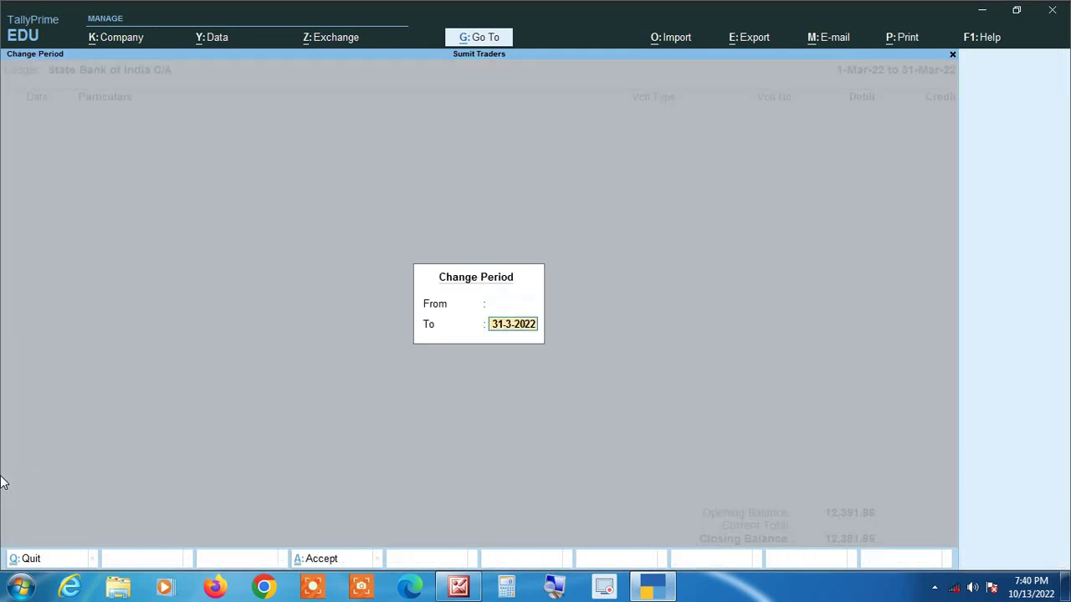
{"action": "key", "text": "Return"}
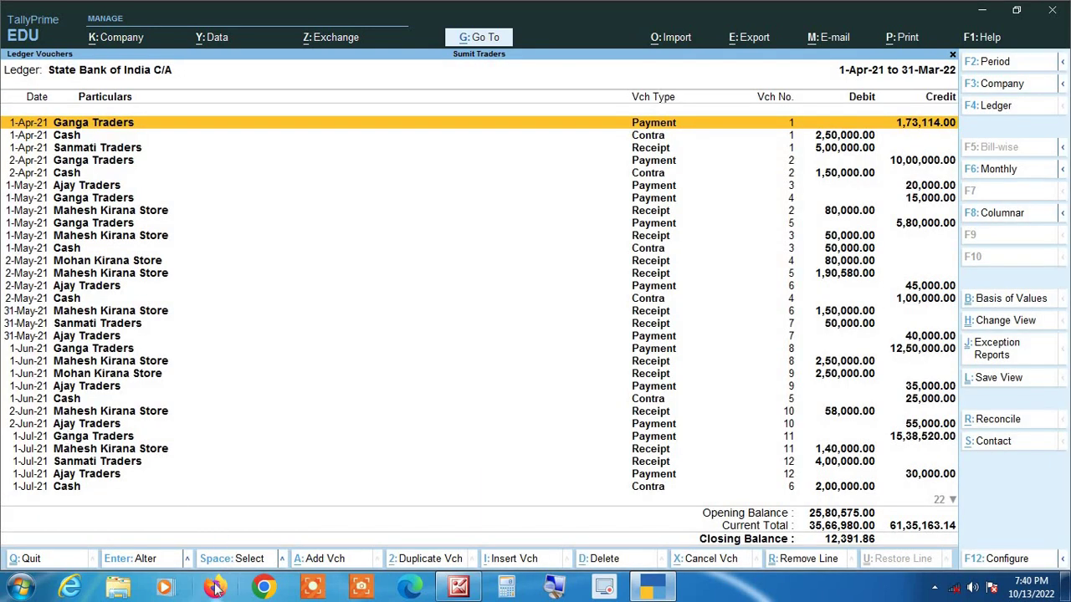
In the bank ledger's configuration, keep the other options, set Show Running Balance to Yes and apply it
{"action": "left_click", "coordinate": [1001, 561]}
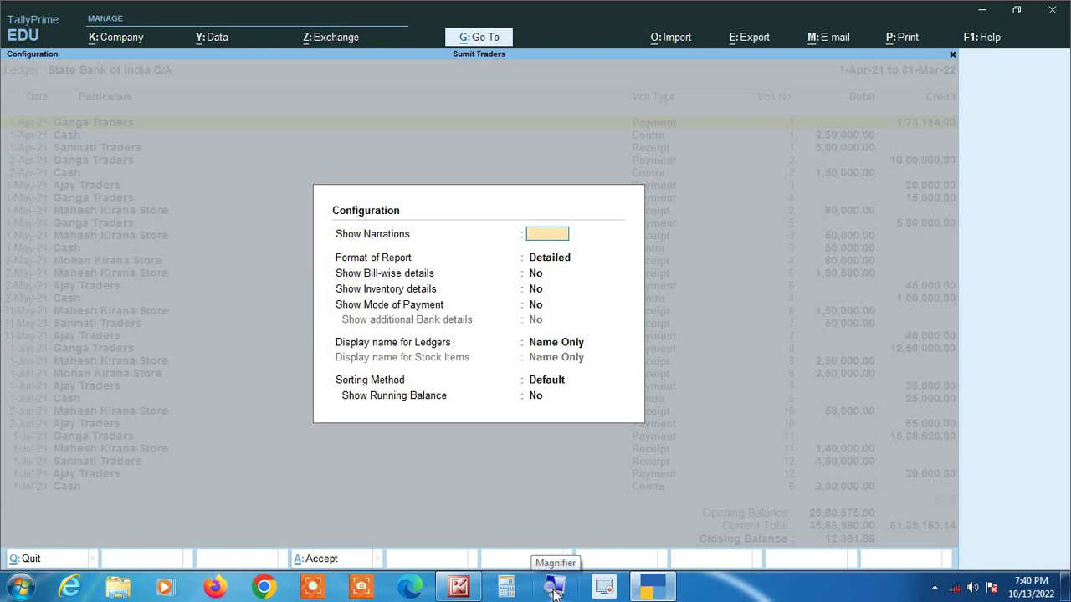
{"action": "key", "text": "Escape"}
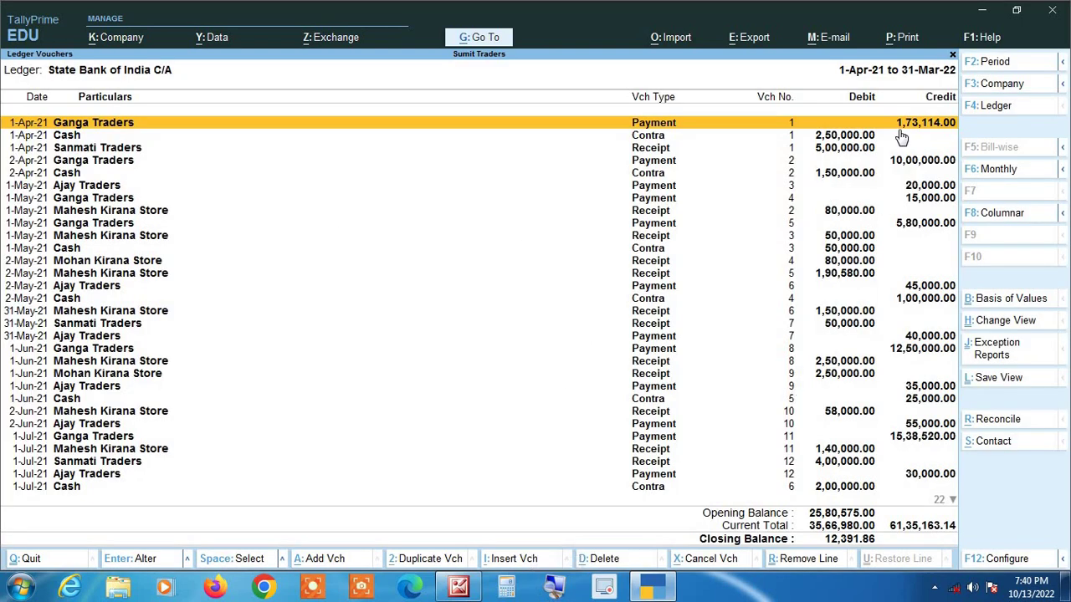
{"action": "left_click", "coordinate": [553, 587]}
{"action": "left_click", "coordinate": [1008, 566]}
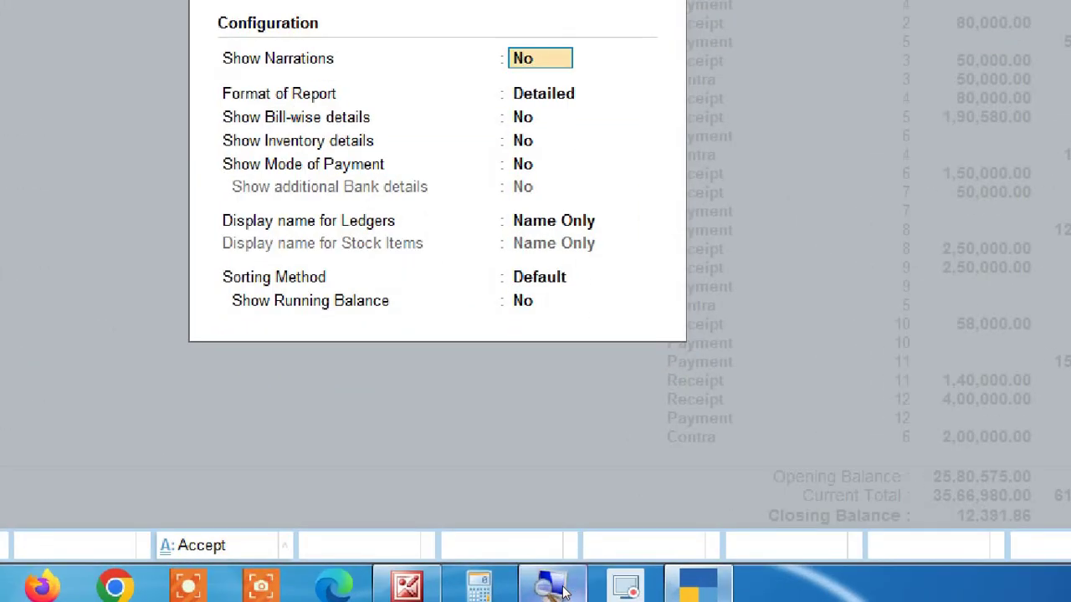
{"action": "key", "text": "Return"}
{"action": "key", "text": "Return"}
{"action": "key", "text": "Return"}
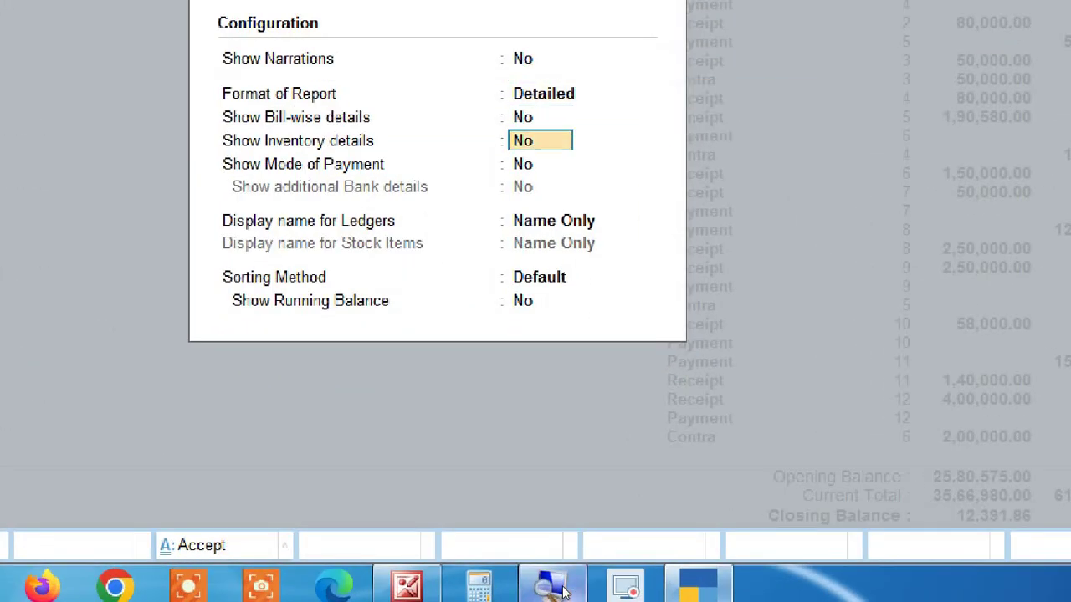
{"action": "key", "text": "Return"}
{"action": "key", "text": "Return"}
{"action": "key", "text": "Return"}
{"action": "key", "text": "Return"}
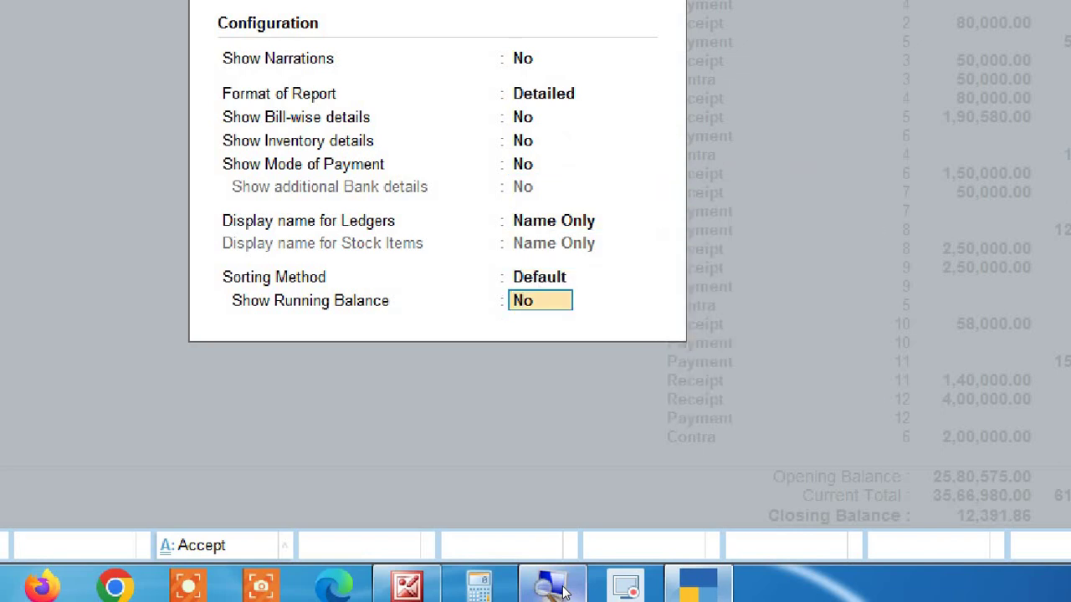
{"action": "type", "text": "yes"}
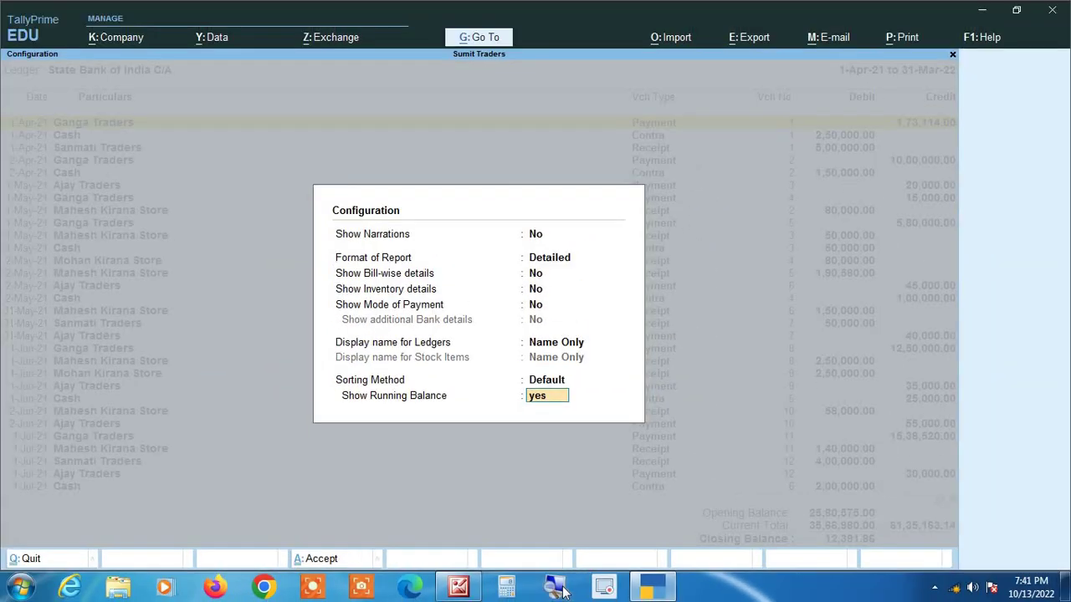
{"action": "key", "text": "Return"}
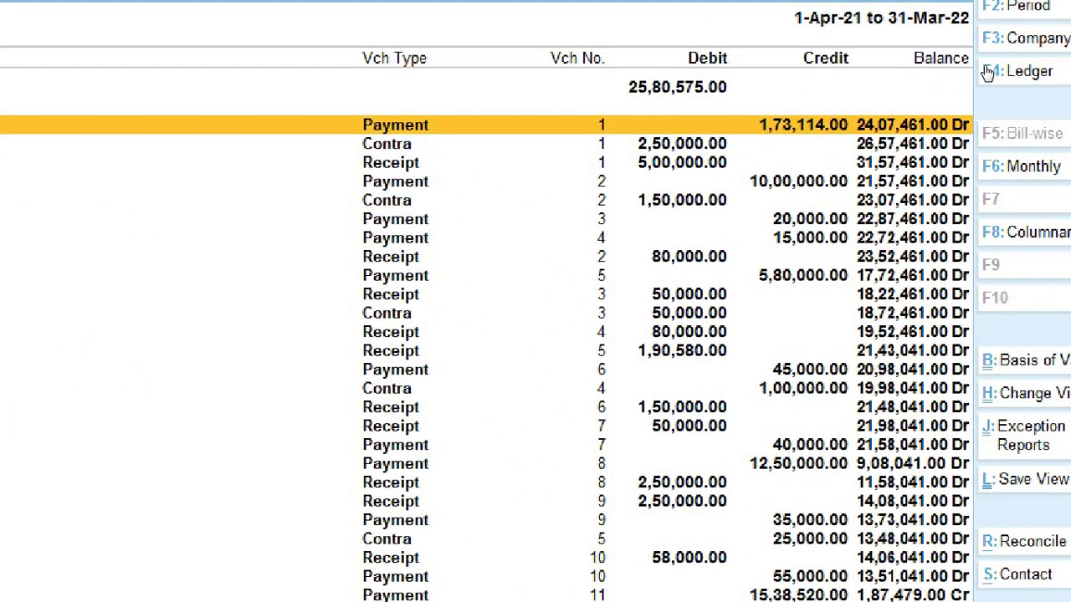
Examine the running balance after each April and May voucher in the bank ledger
{"action": "key", "text": "Down"}
{"action": "key", "text": "Down"}
{"action": "key", "text": "Down"}
{"action": "key", "text": "Down"}
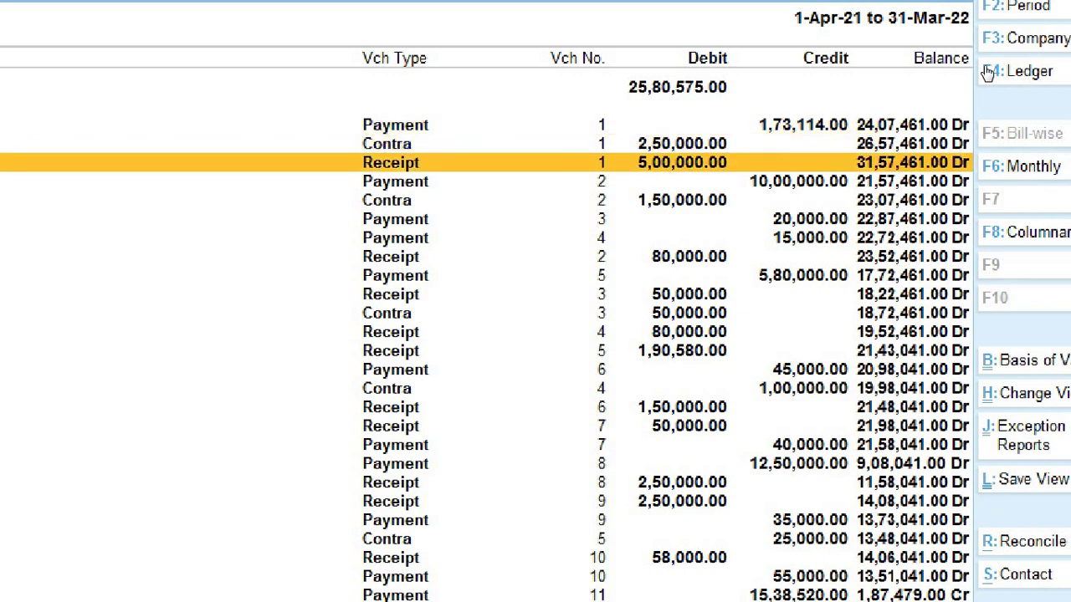
{"action": "key", "text": "Down"}
{"action": "key", "text": "Down"}
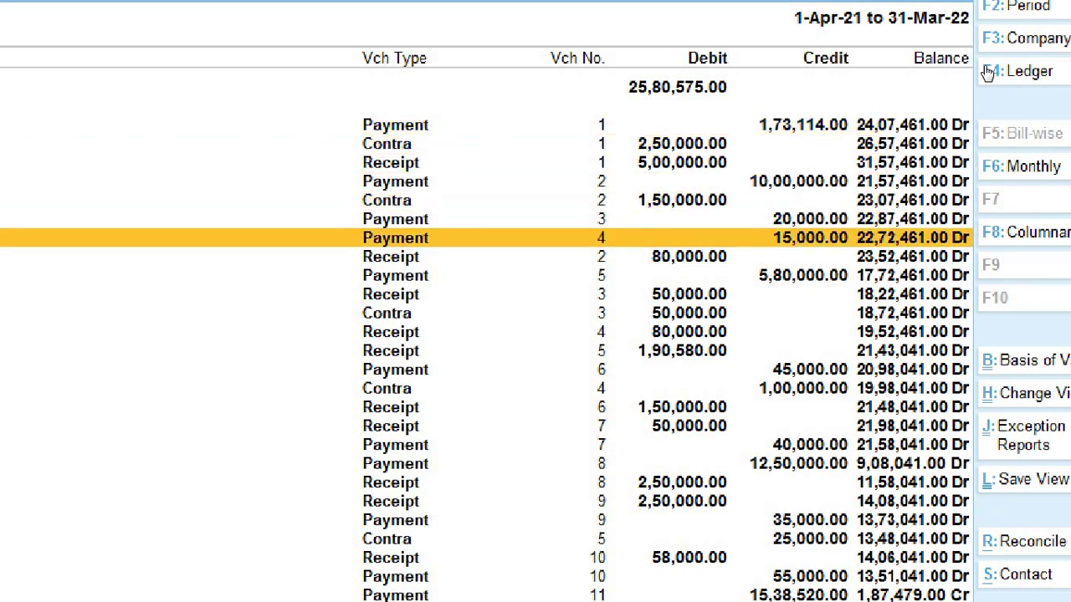
{"action": "key", "text": "Down"}
{"action": "key", "text": "Down"}
{"action": "key", "text": "Down"}
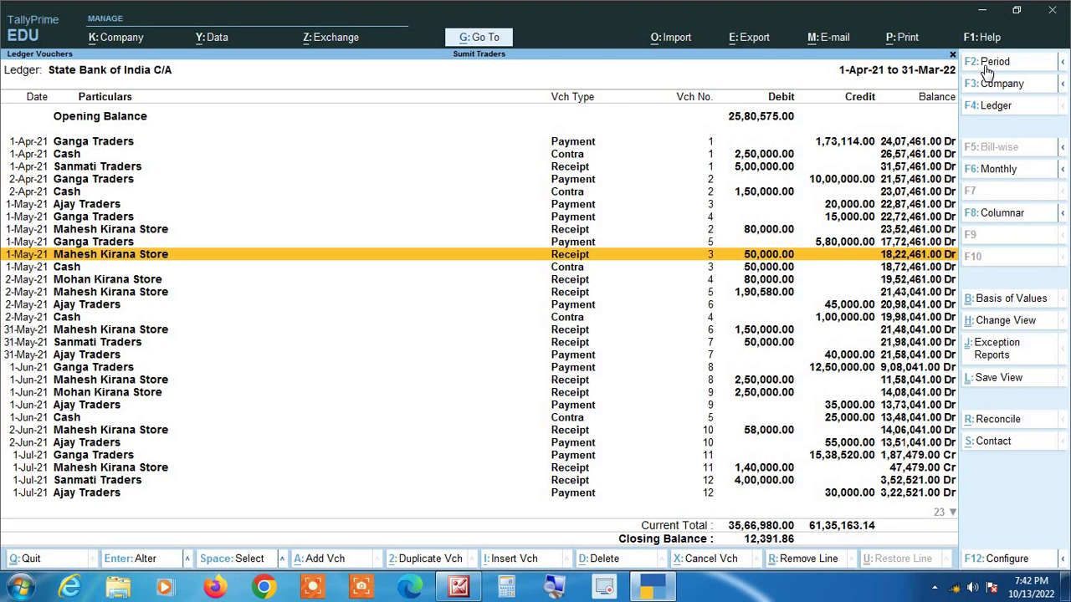
Open the Ganga Traders ledger and set its period from 1-Apr-21 to 31-Mar-22
{"action": "key", "text": "Escape"}
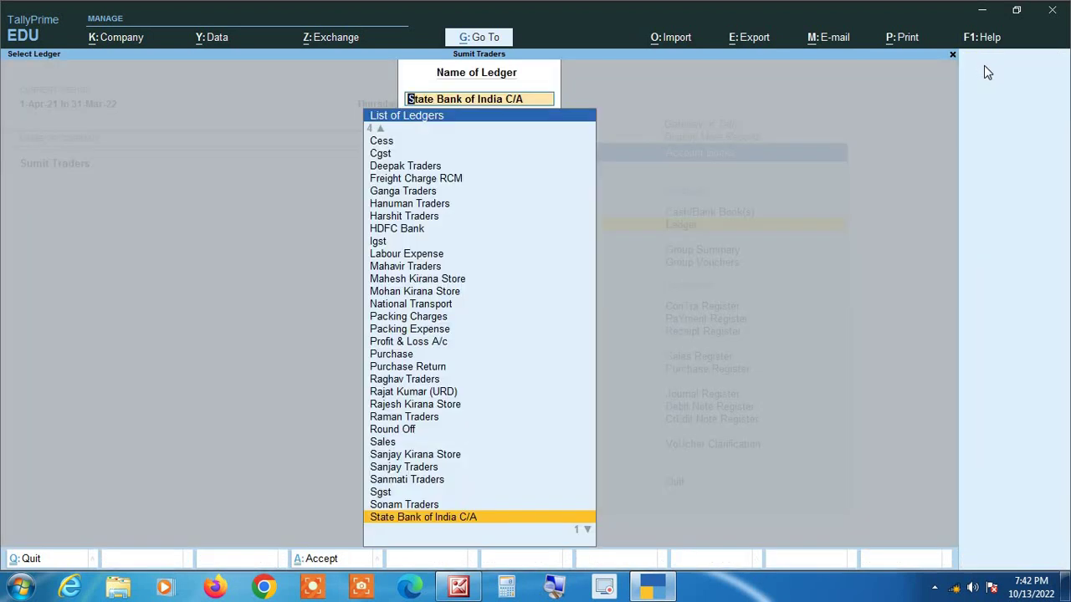
{"action": "type", "text": "Gan"}
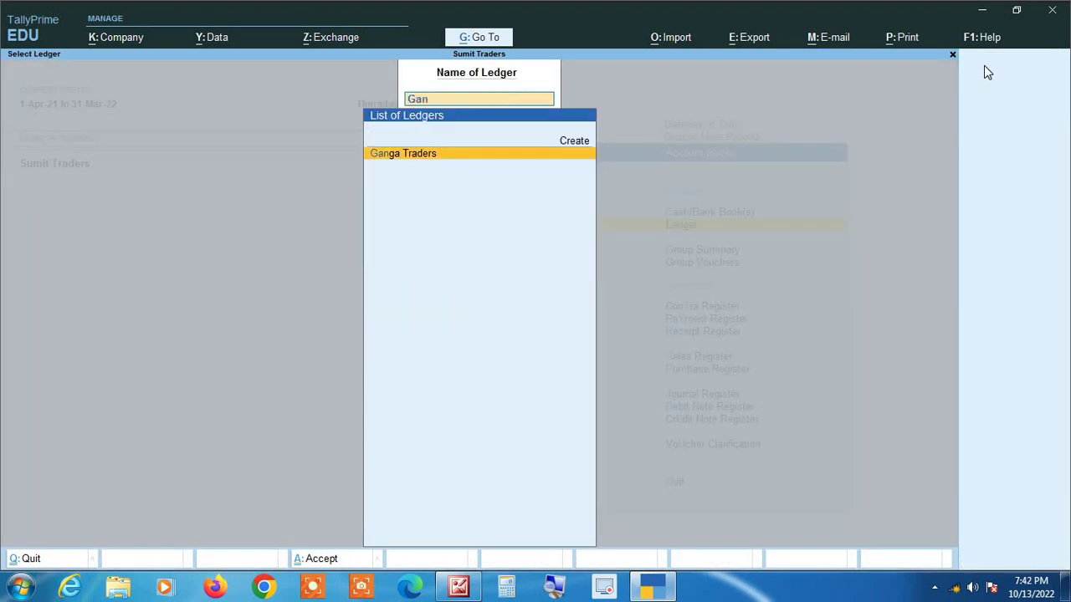
{"action": "key", "text": "Return"}
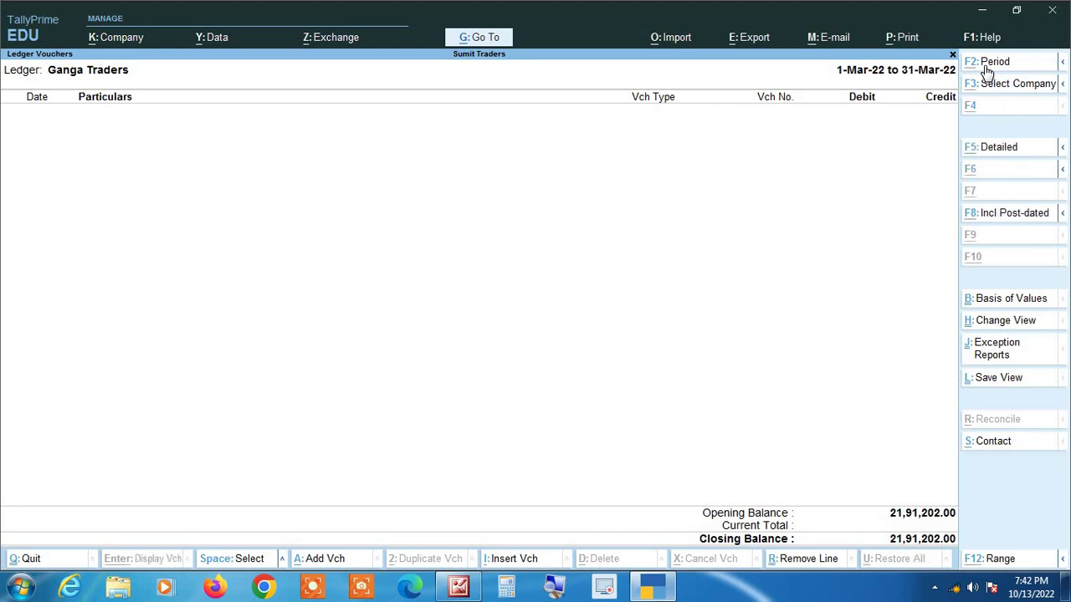
{"action": "key", "text": "alt+F2"}
{"action": "key", "text": "space"}
{"action": "key", "text": "Return"}
{"action": "key", "text": "space"}
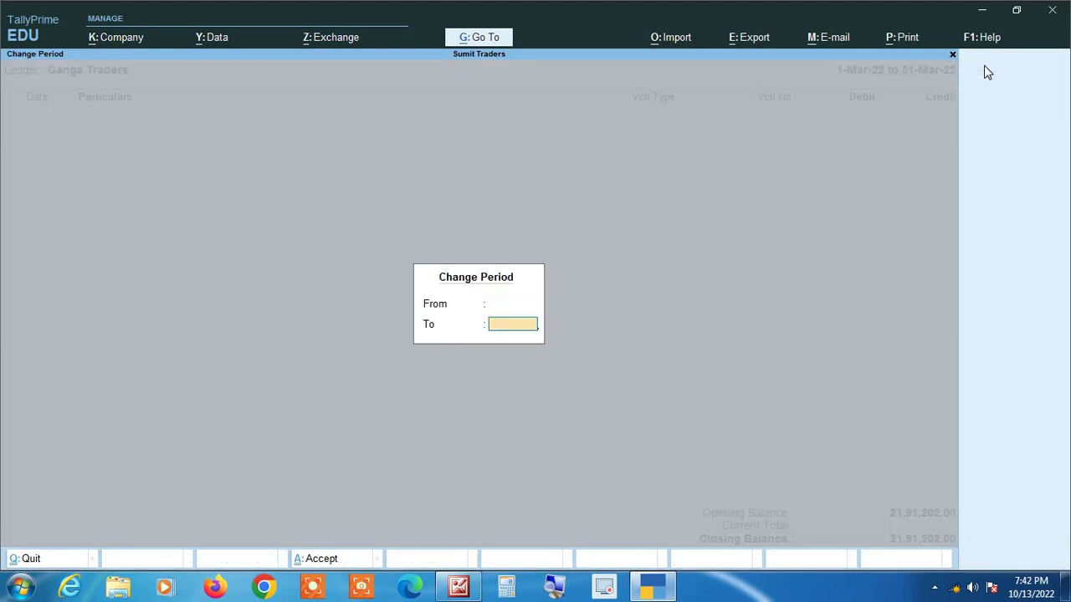
{"action": "key", "text": "Return"}
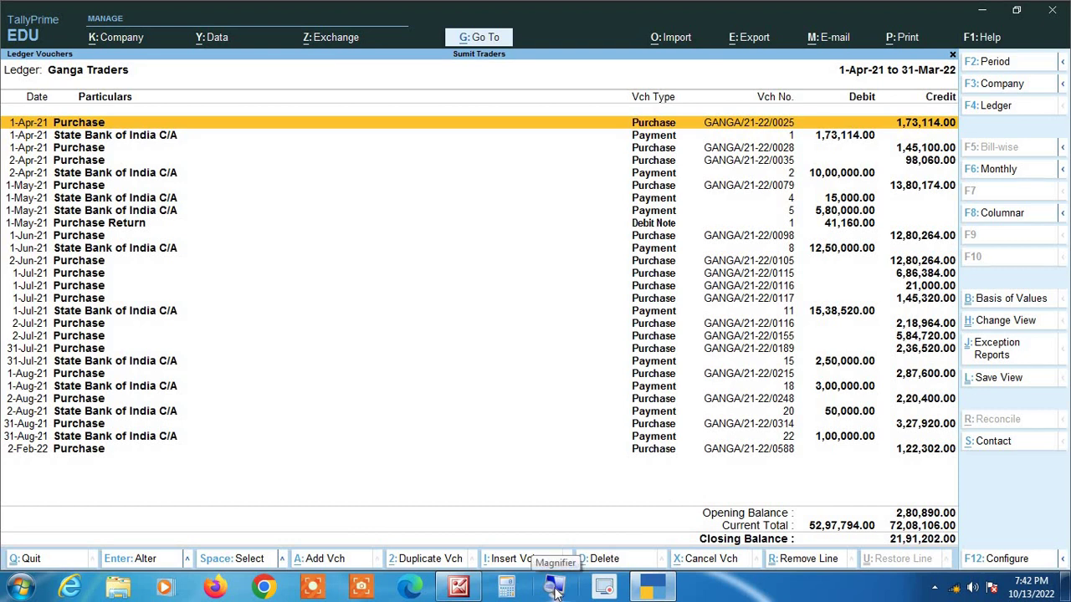
Set Show Running Balance to Yes in the Ganga Traders ledger configuration and apply it
{"action": "key", "text": "F12"}
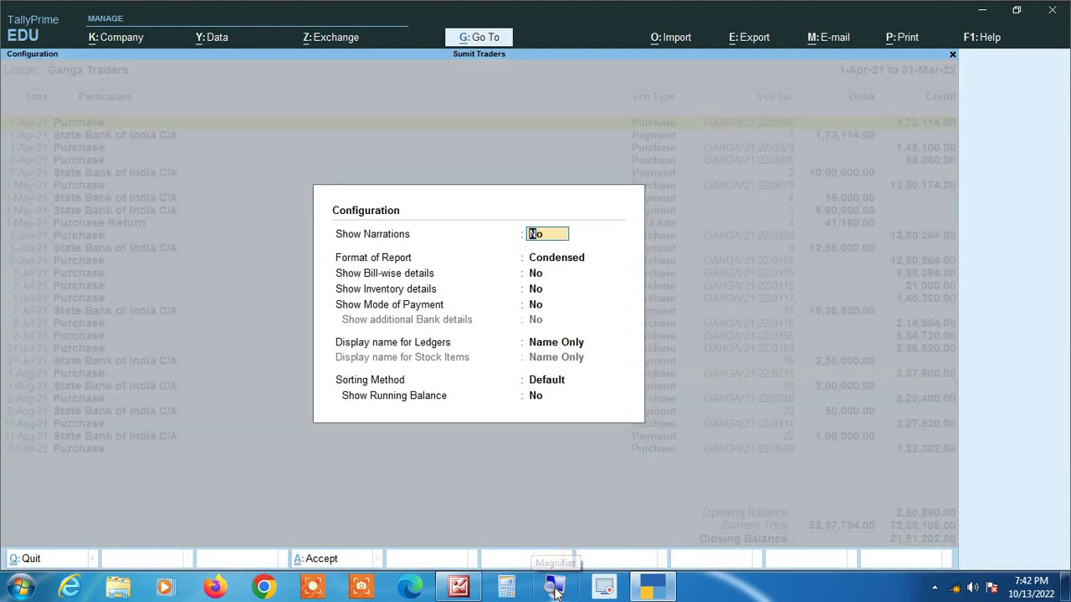
{"action": "key", "text": "Down"}
{"action": "key", "text": "Down"}
{"action": "key", "text": "Down"}
{"action": "key", "text": "Down"}
{"action": "key", "text": "Down"}
{"action": "key", "text": "Return"}
{"action": "key", "text": "Return"}
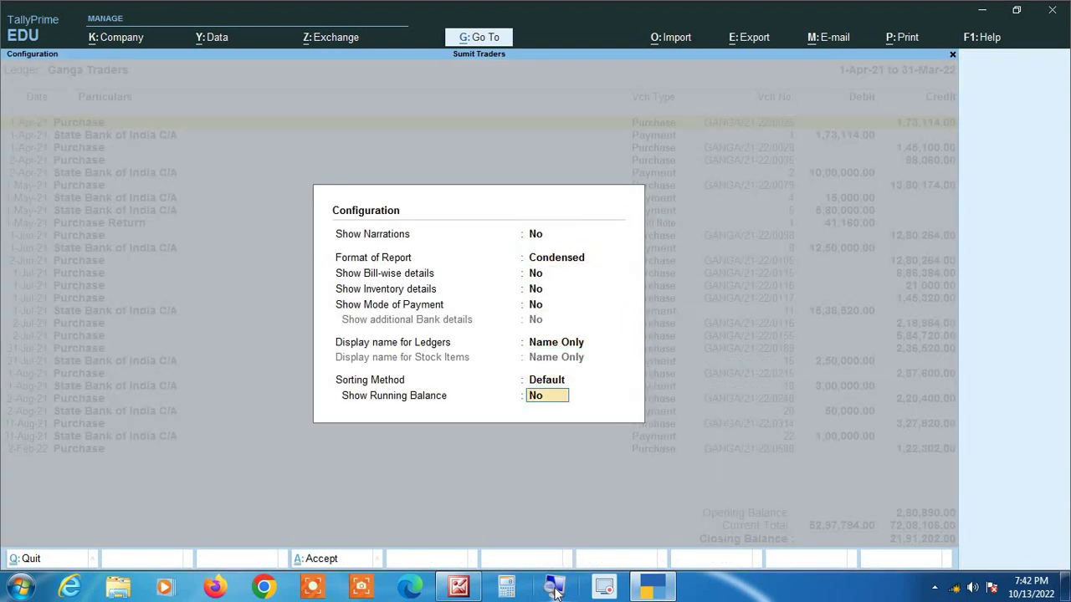
{"action": "type", "text": "yes"}
{"action": "key", "text": "Return"}
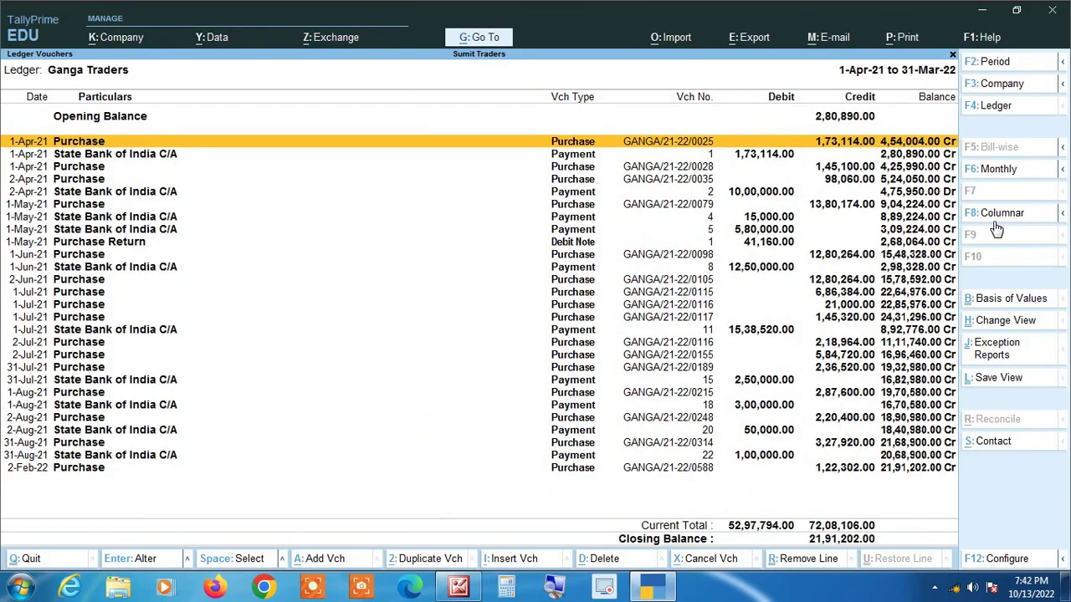
In Basis of Values, set Type of Voucher entries to Debit Entries Only and view the filtered Ganga Traders ledger
{"action": "left_click", "coordinate": [999, 300]}
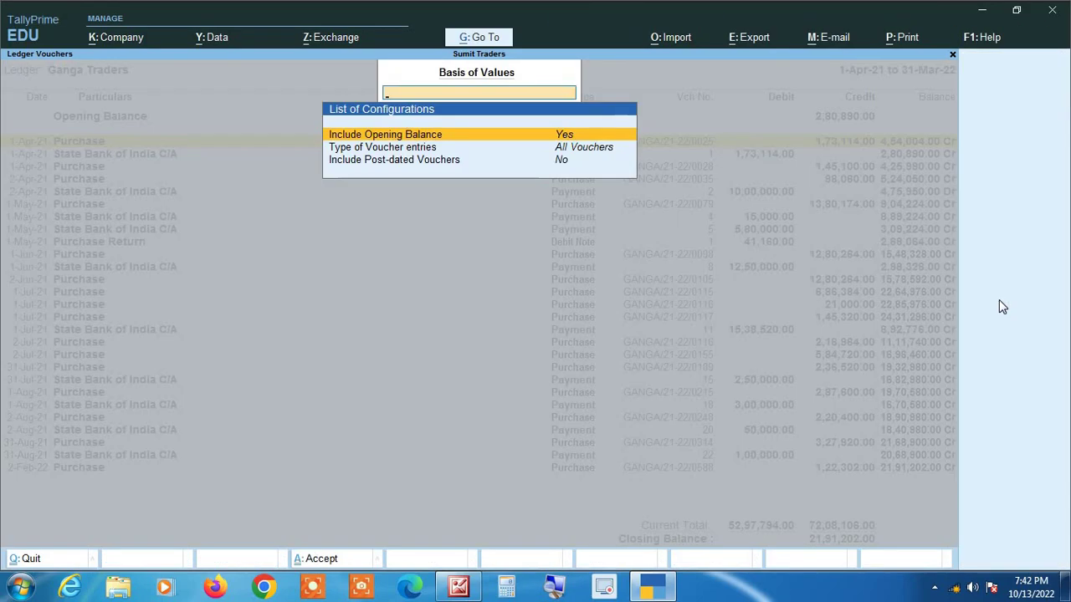
{"action": "key", "text": "Down"}
{"action": "key", "text": "Return"}
{"action": "key", "text": "Down"}
{"action": "key", "text": "Down"}
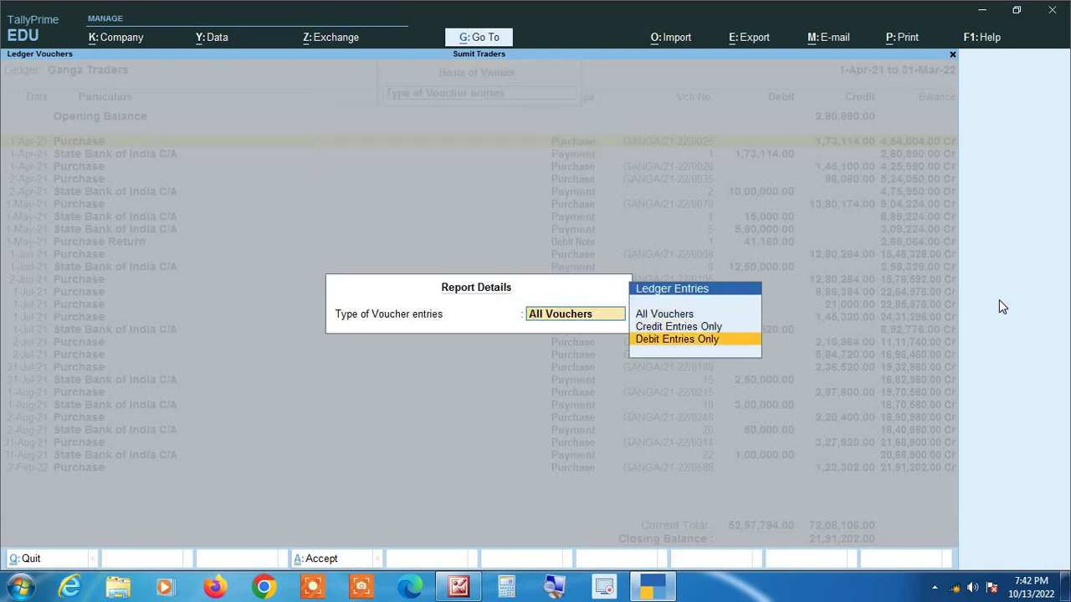
{"action": "key", "text": "Return"}
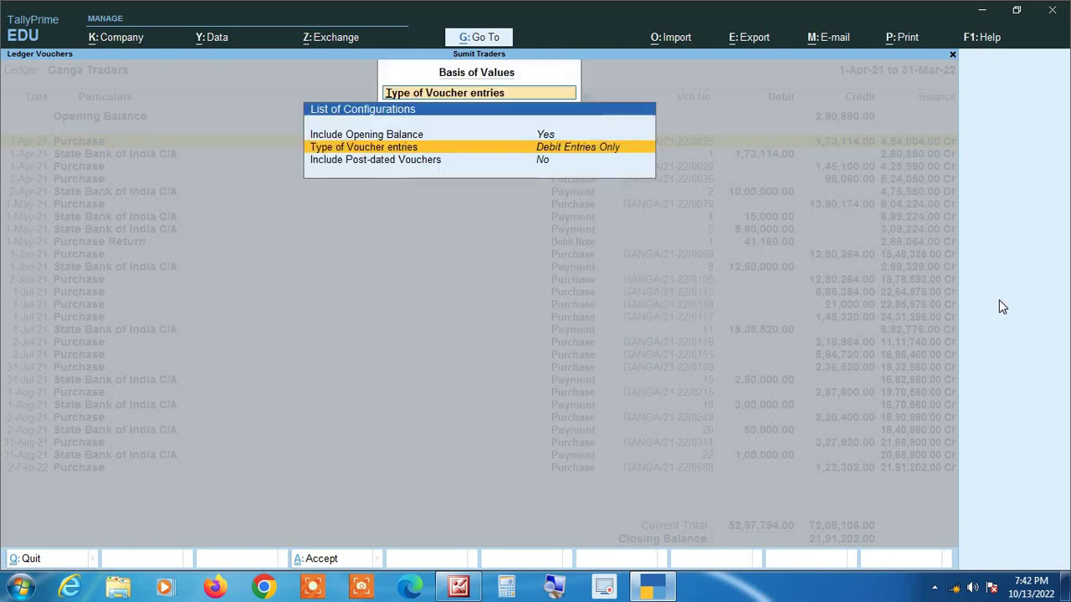
{"action": "key", "text": "ctrl+a"}
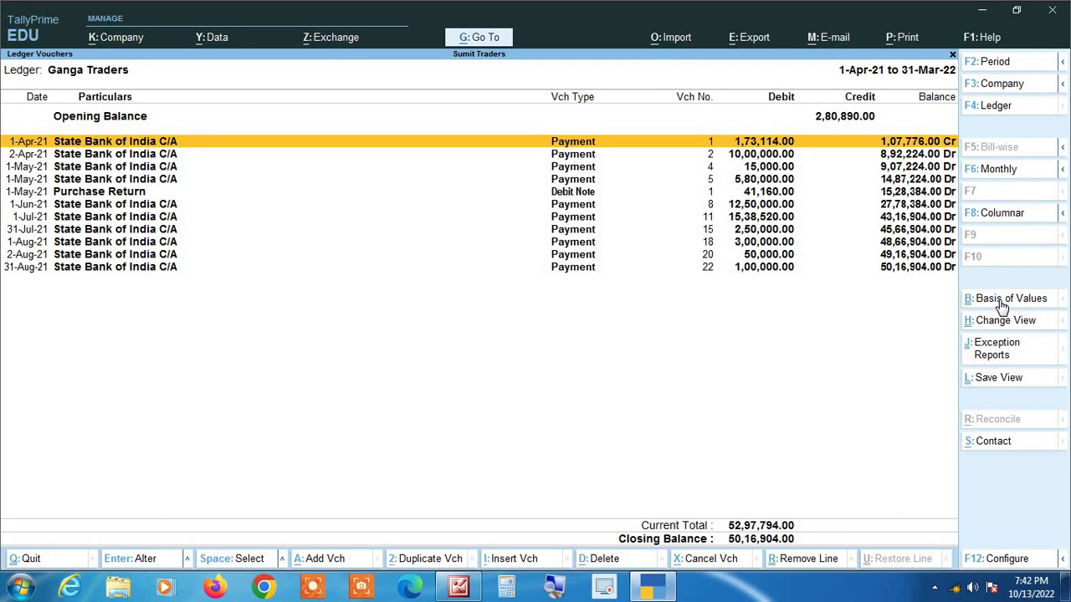
{"action": "left_click", "coordinate": [560, 591]}
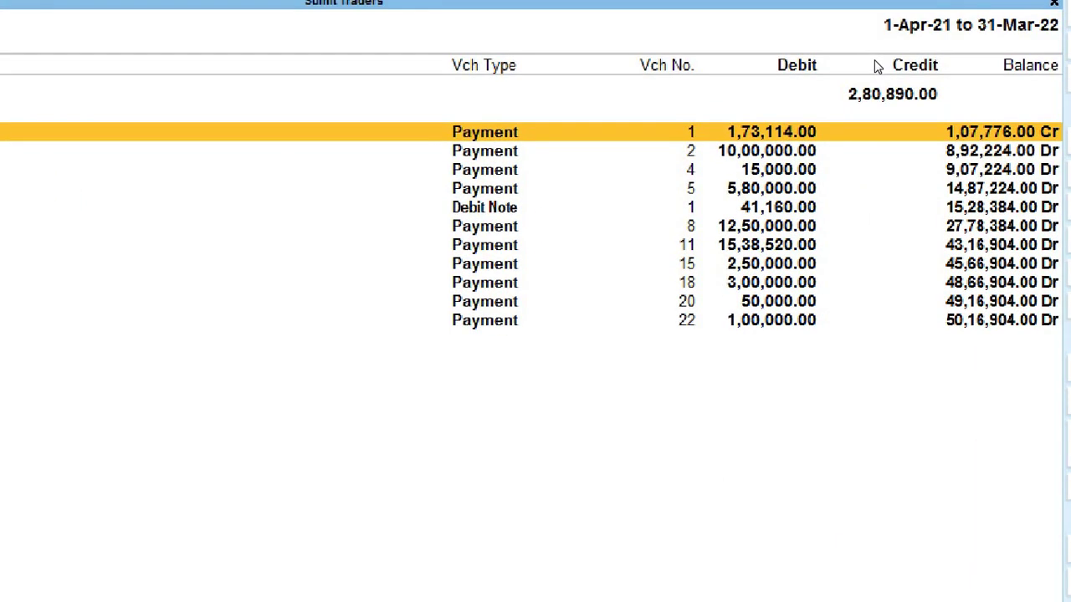
Close and reopen the Ganga Traders ledger, setting its period from 1-4-21 to 31-3-2022
{"action": "key", "text": "Escape"}
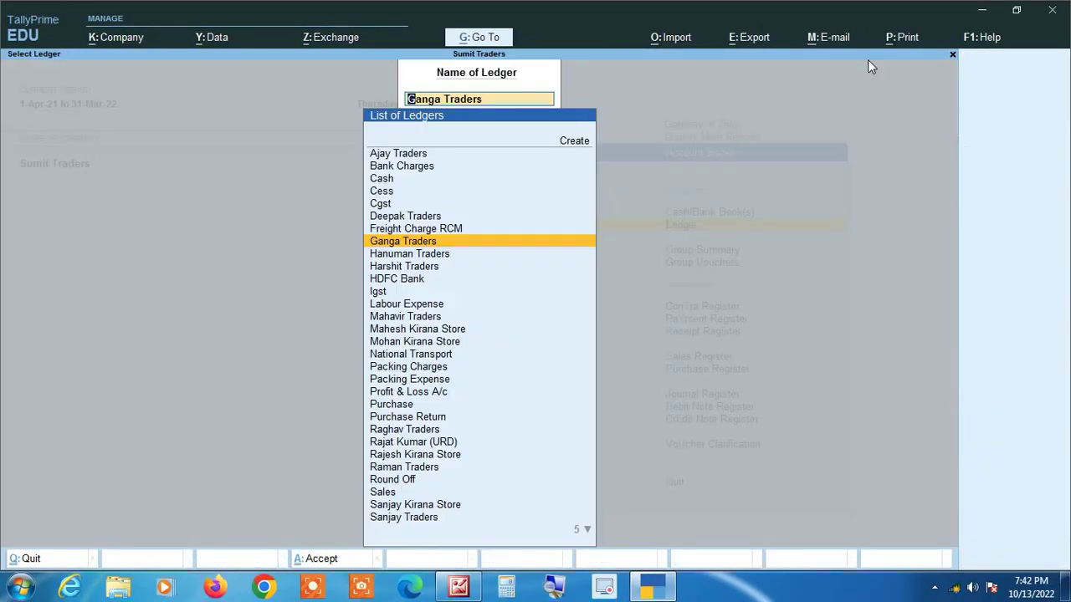
{"action": "key", "text": "Return"}
{"action": "key", "text": "F2"}
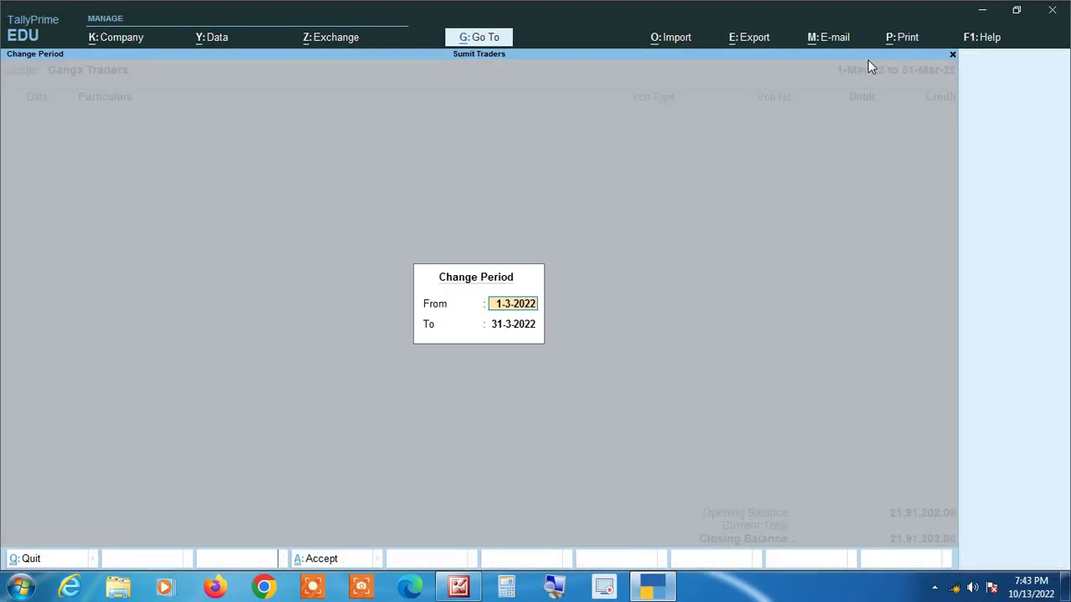
{"action": "type", "text": "1-4-21"}
{"action": "key", "text": "Return"}
{"action": "key", "text": "Return"}
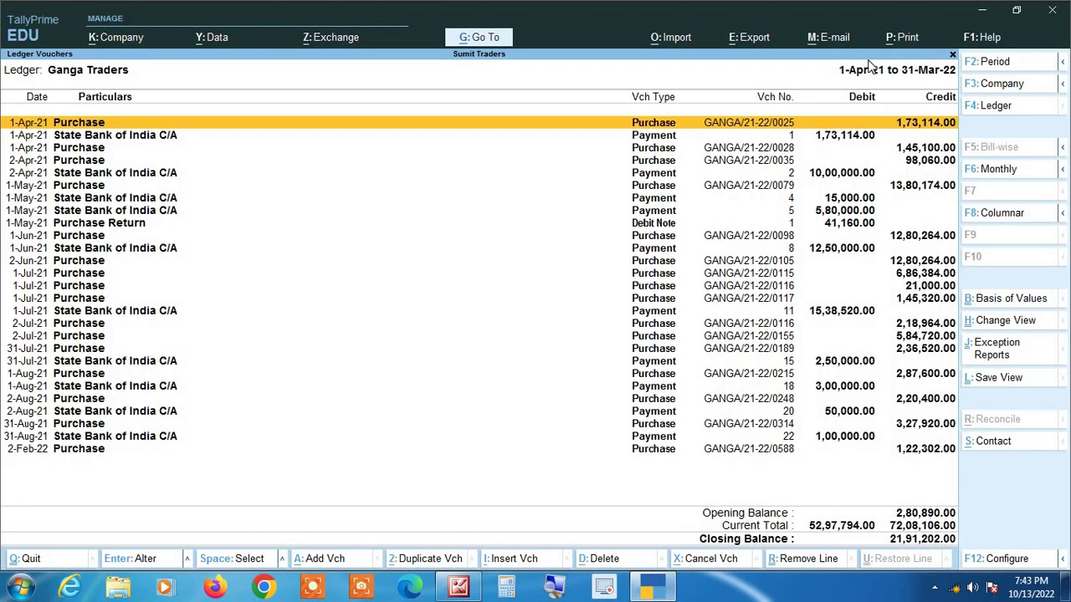
Switch to the State Bank of India C/A ledger and set its period from 1-4-21 to 31-Mar-22
{"action": "key", "text": "Escape"}
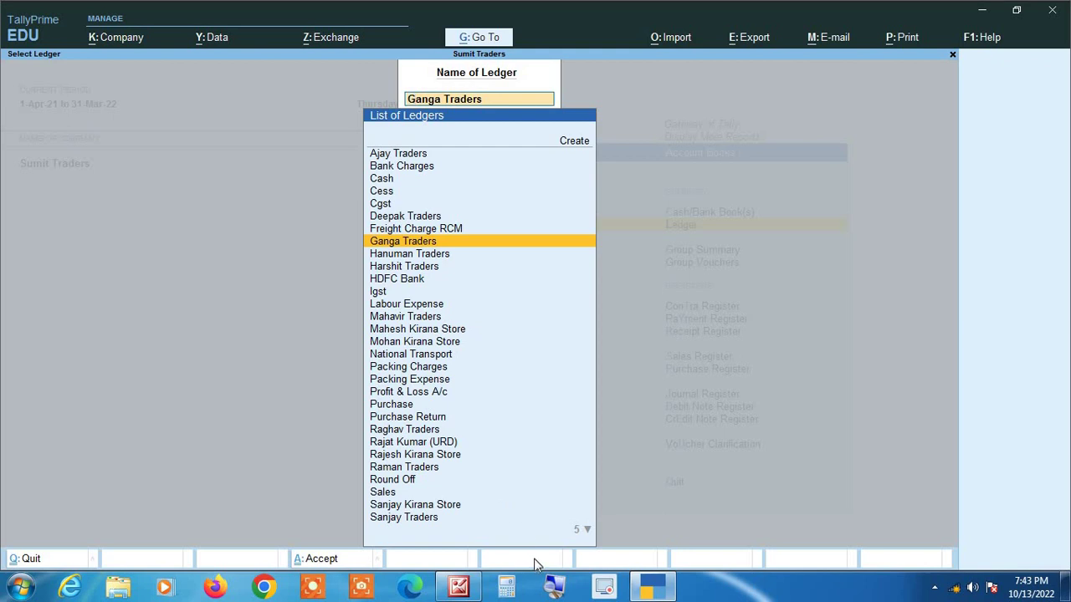
{"action": "type", "text": "Sta"}
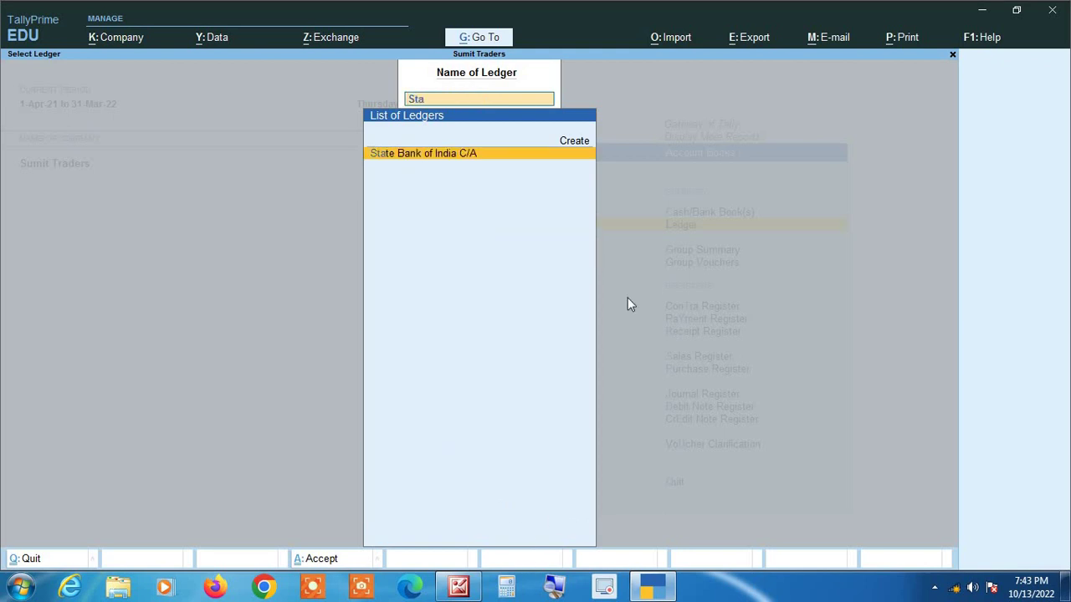
{"action": "key", "text": "Return"}
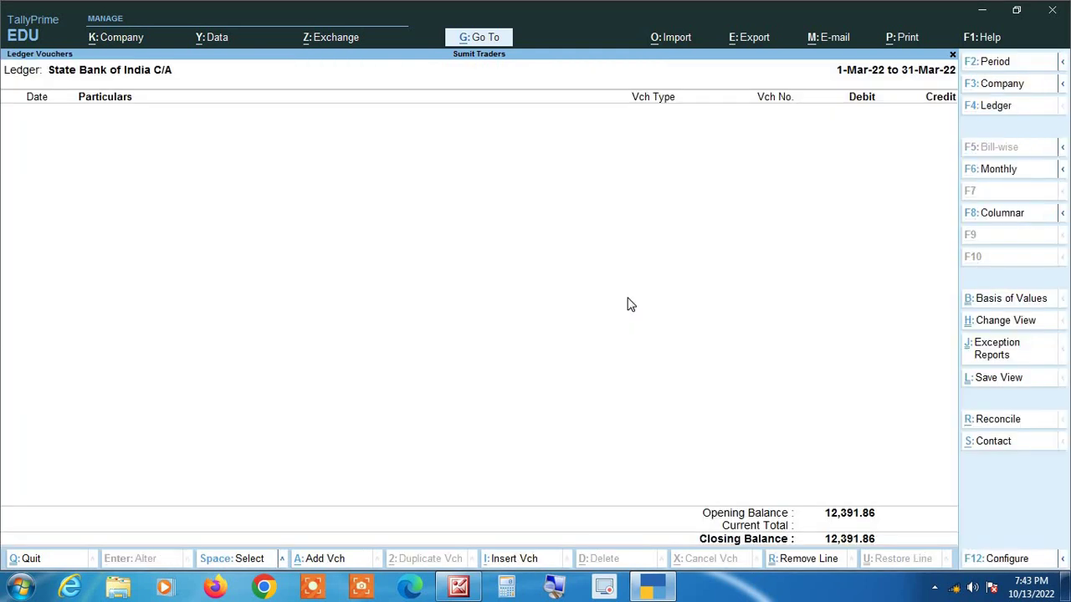
{"action": "key", "text": "alt+F2"}
{"action": "type", "text": "1-4-21"}
{"action": "key", "text": "Return"}
{"action": "key", "text": "Return"}
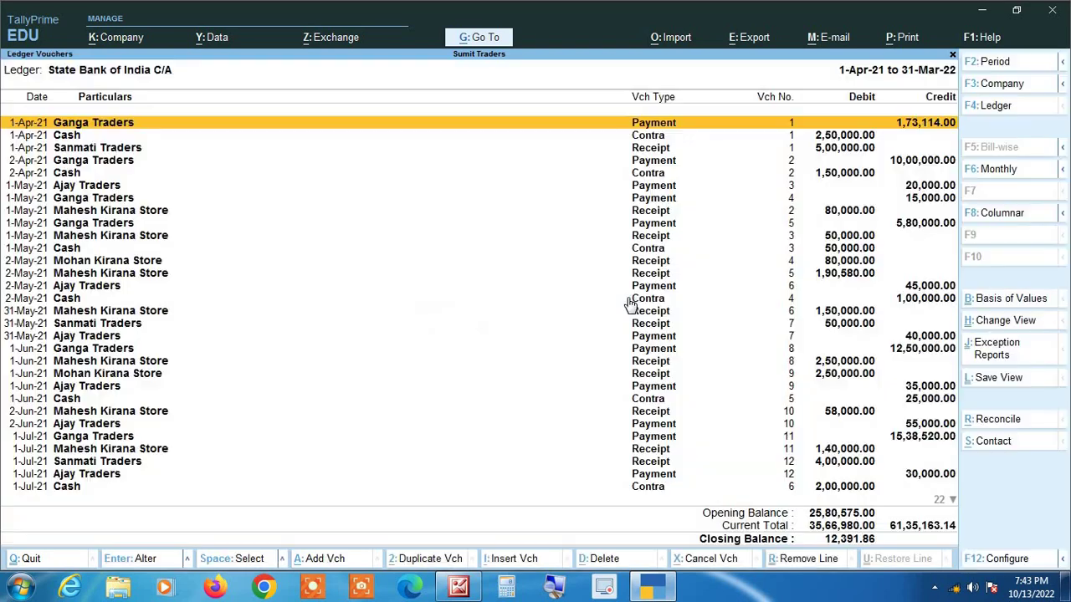